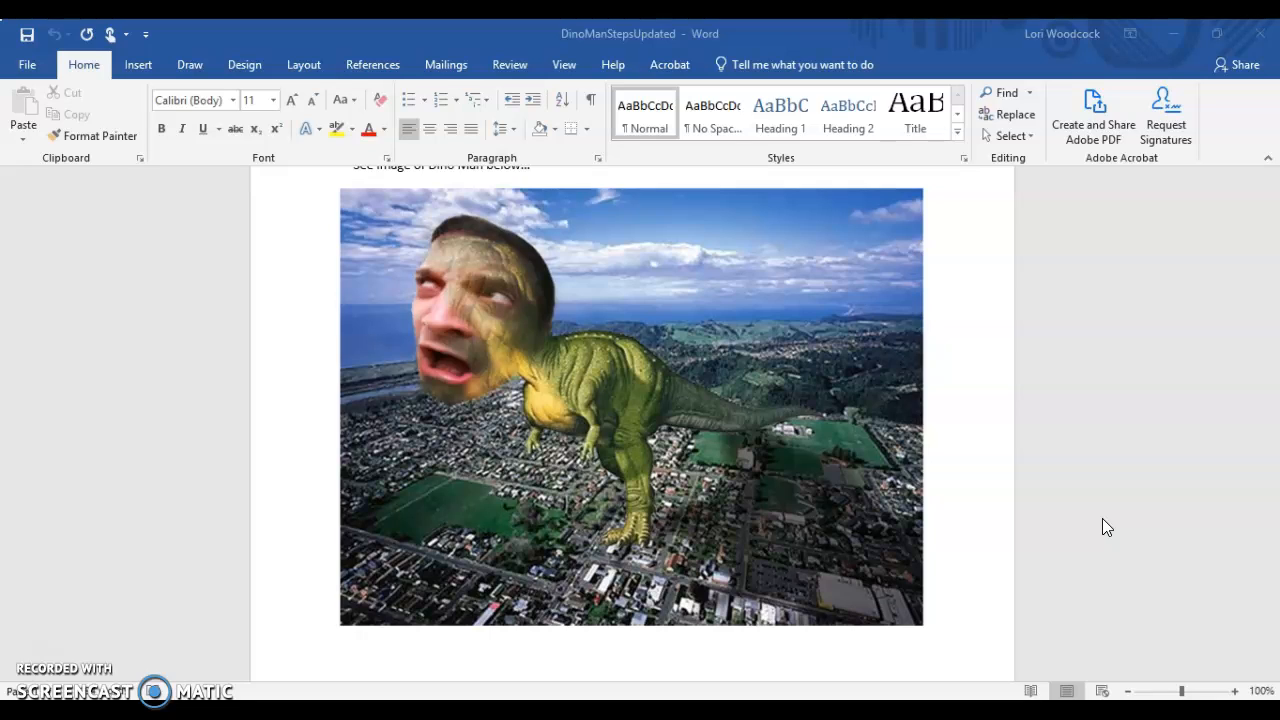
Step: Switch from Word to the DinoMan.psd document in Photoshop
{"action": "left_click", "coordinate": [1131, 571]}
{"action": "left_click", "coordinate": [392, 710]}
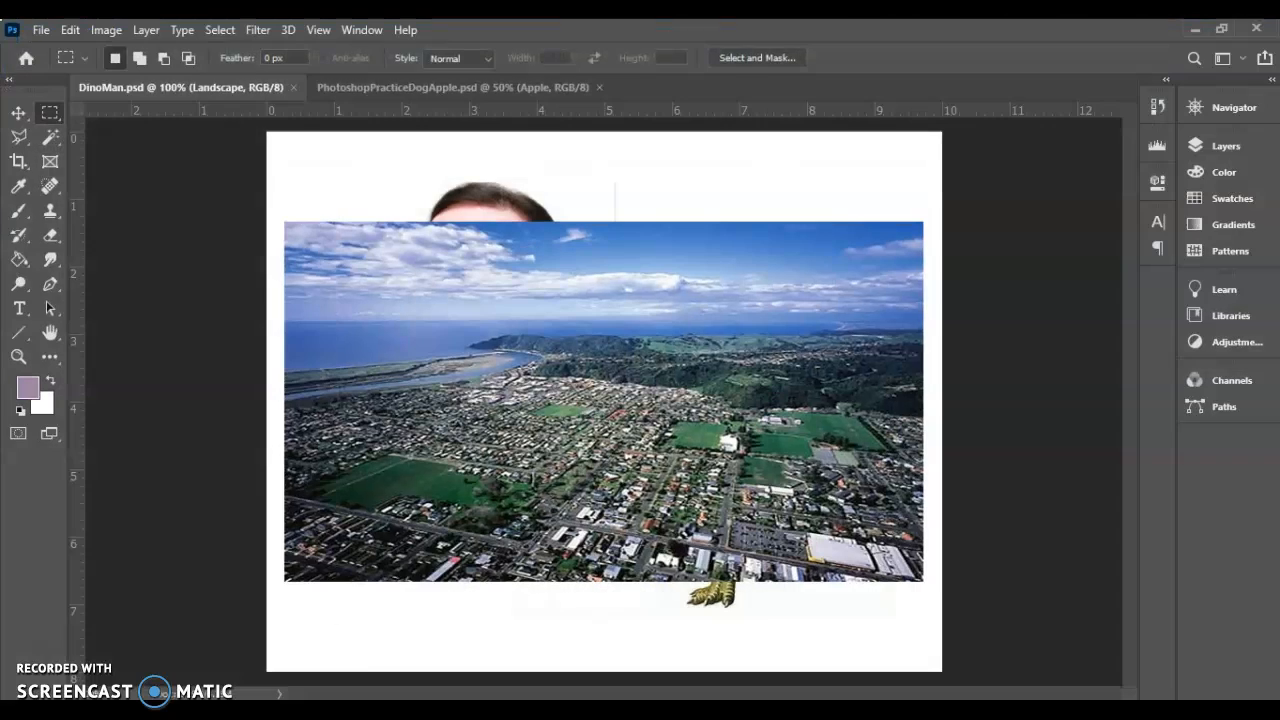
Step: Try the toolbar's single-column and two-column layouts and briefly view the Navigator
{"action": "left_click", "coordinate": [7, 82]}
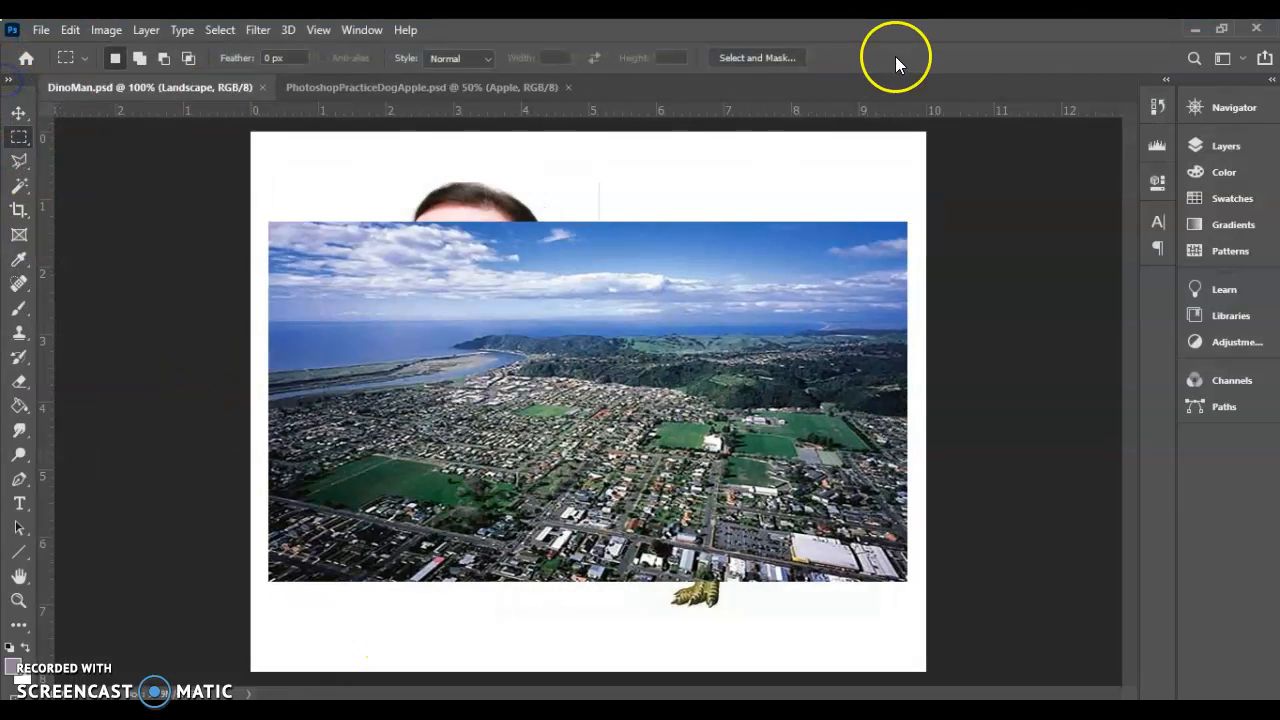
{"action": "left_click", "coordinate": [1240, 107]}
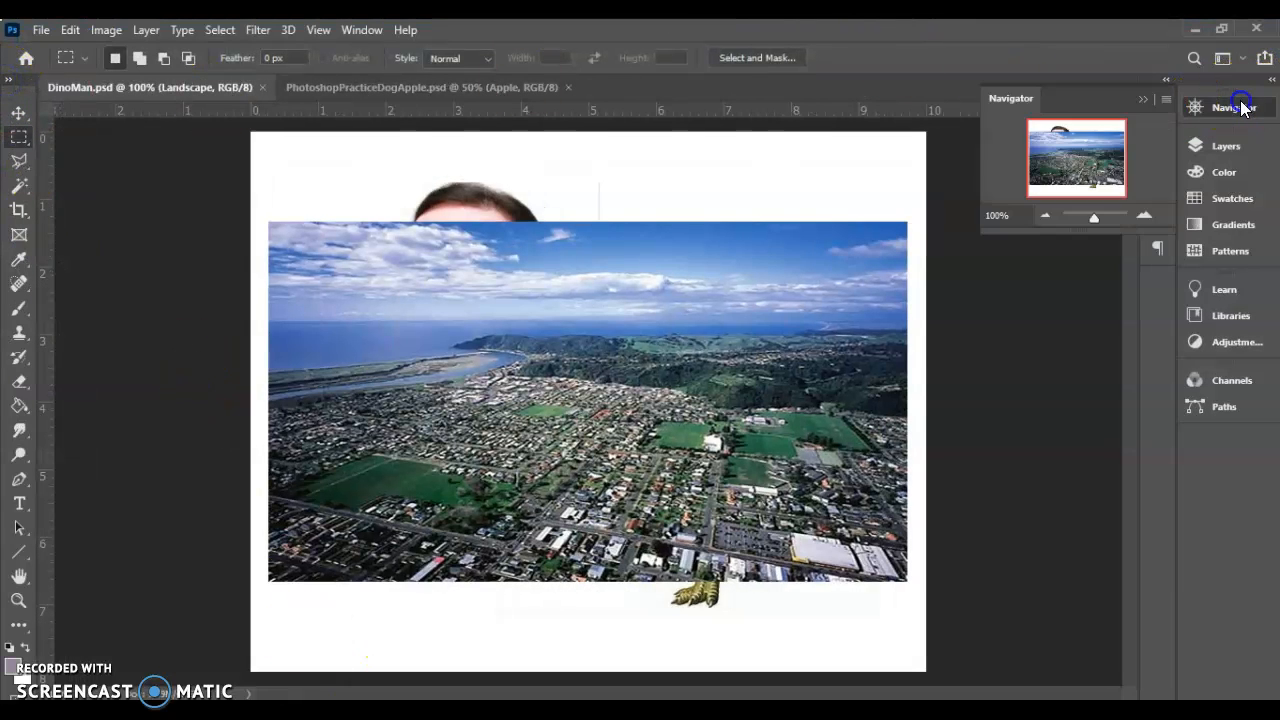
{"action": "left_click", "coordinate": [1145, 100]}
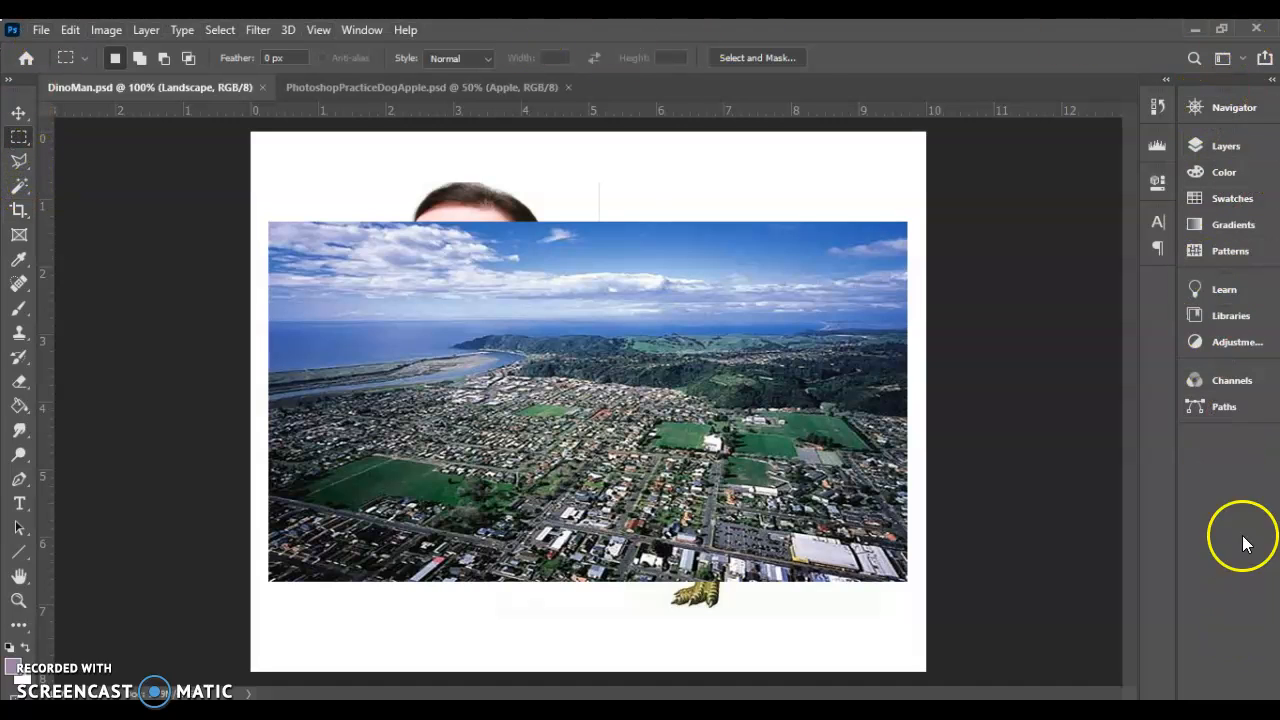
{"action": "left_click", "coordinate": [8, 82]}
{"action": "left_click", "coordinate": [8, 84]}
{"action": "left_click", "coordinate": [8, 84]}
{"action": "left_click", "coordinate": [8, 84]}
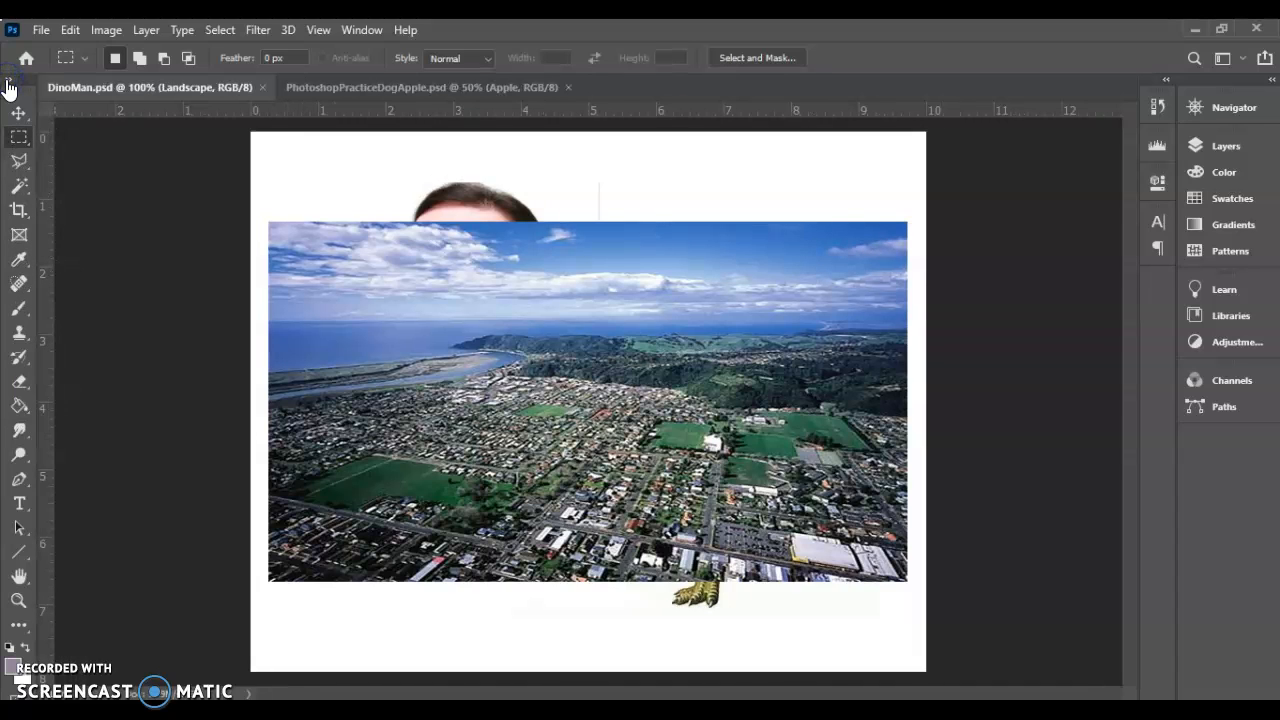
{"action": "left_click", "coordinate": [8, 84]}
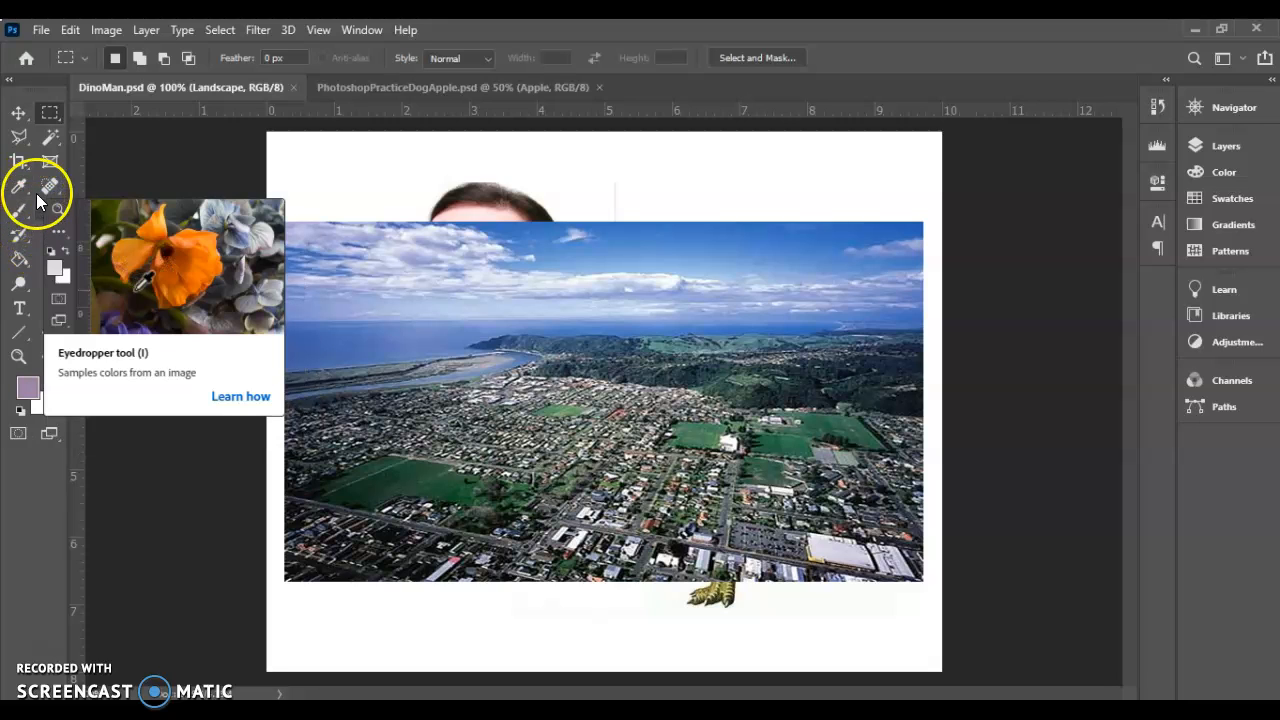
Step: Try the Magnetic Lasso tool and switch to the standard Lasso tool
{"action": "left_click", "coordinate": [19, 137]}
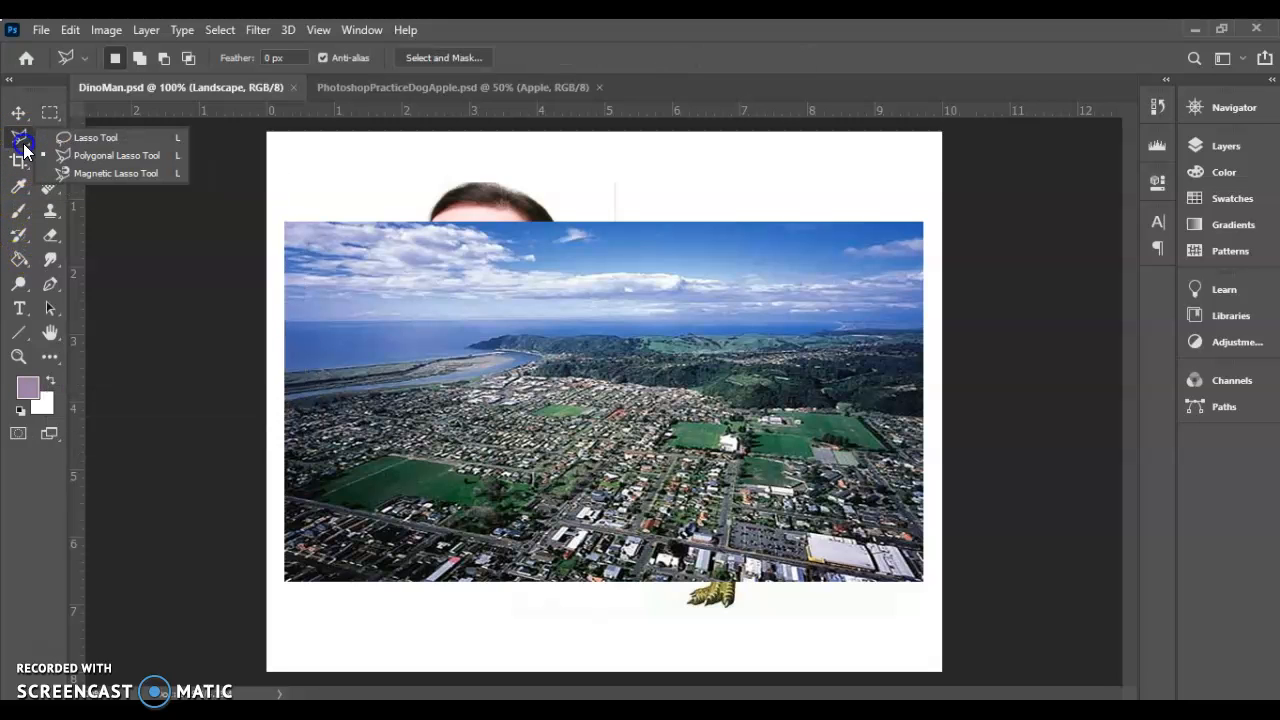
{"action": "left_click", "coordinate": [78, 173]}
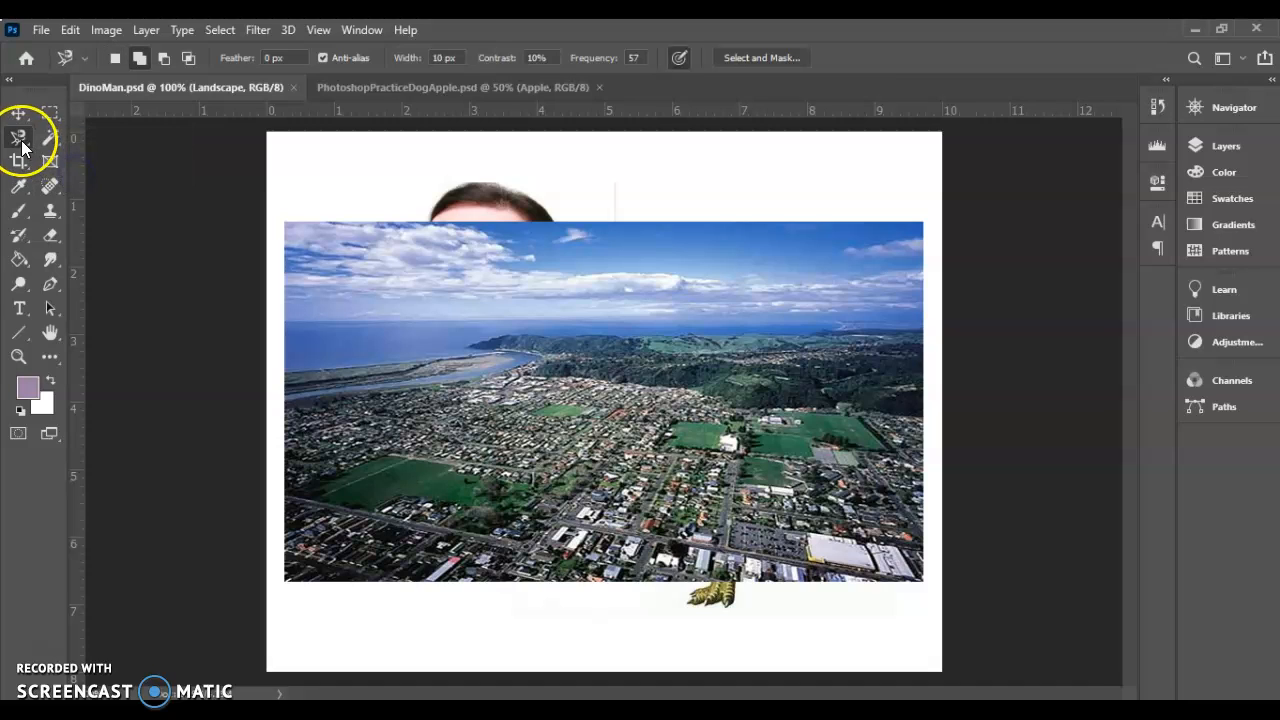
{"action": "left_click", "coordinate": [21, 140]}
{"action": "left_click", "coordinate": [80, 137]}
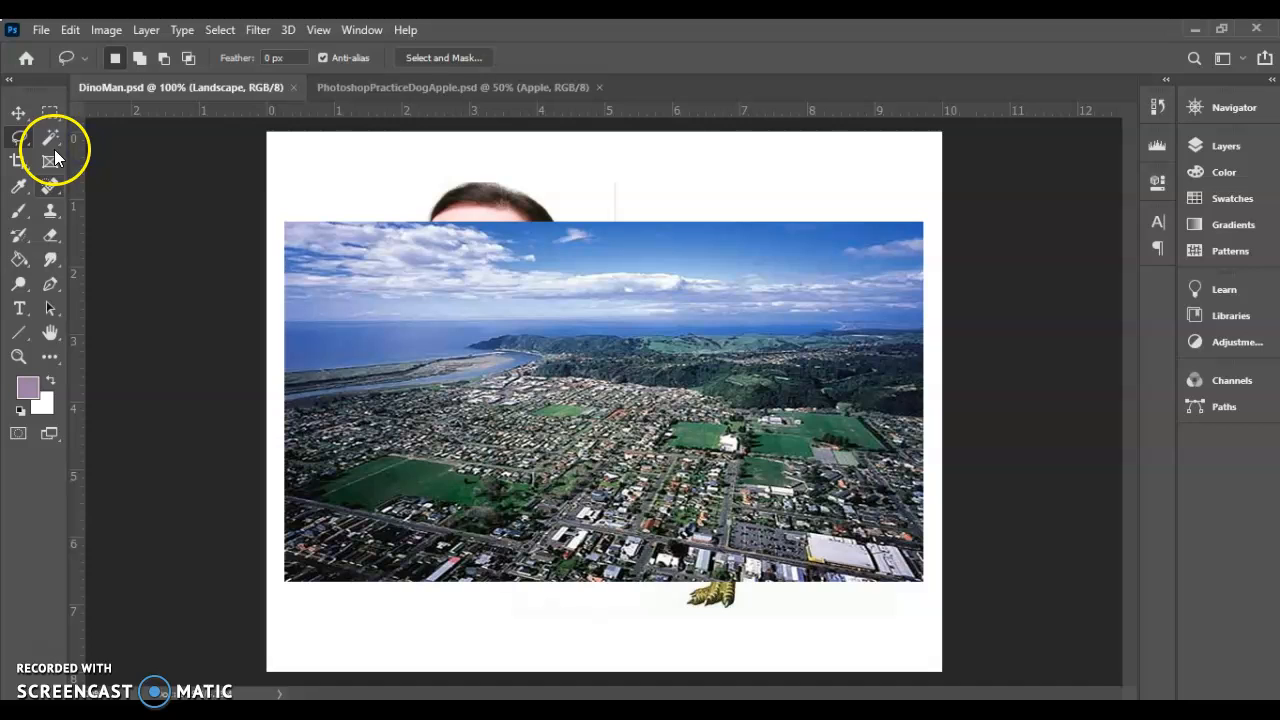
Step: Look through the automatic selection tools and activate the Quick Selection tool
{"action": "left_click", "coordinate": [53, 137]}
{"action": "left_click_drag", "start_coordinate": [53, 137], "coordinate": [103, 146]}
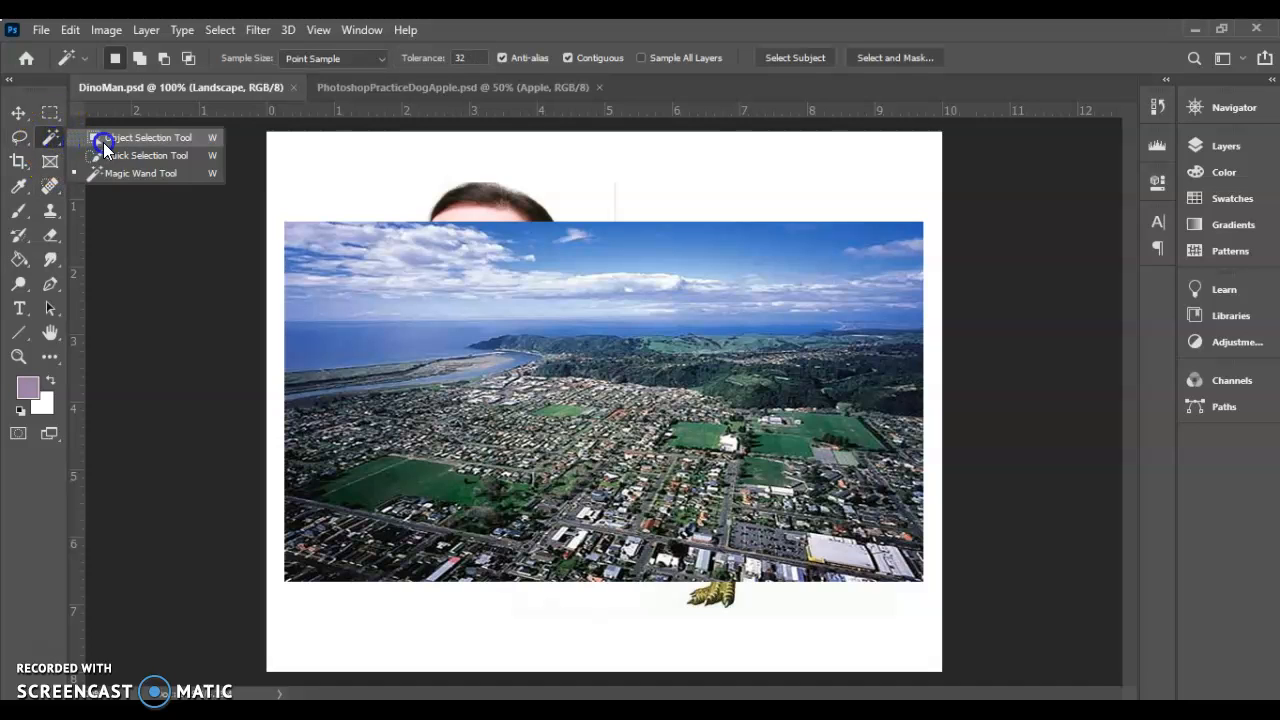
{"action": "left_click", "coordinate": [103, 142]}
{"action": "left_click_drag", "start_coordinate": [53, 136], "coordinate": [85, 154]}
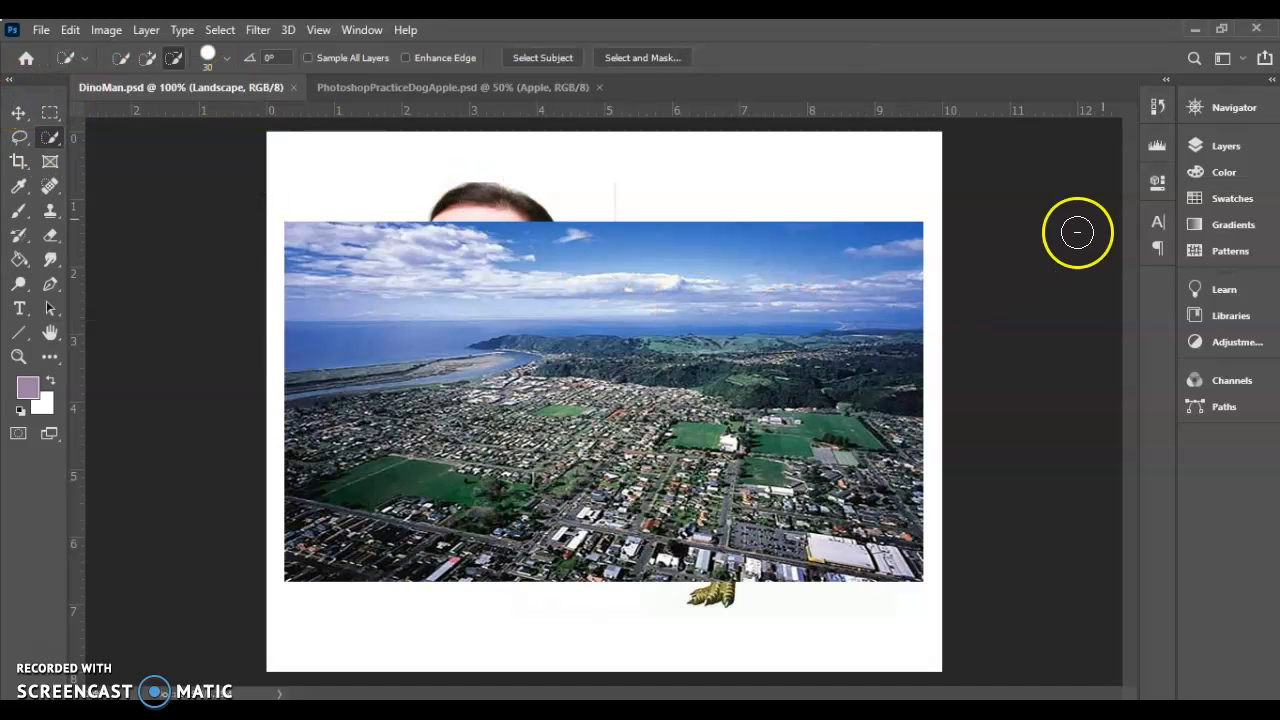
Step: Expand the collapsed main panel dock to show the full Navigator and Layers, keeping the secondary dock collapsed
{"action": "left_click", "coordinate": [1272, 80]}
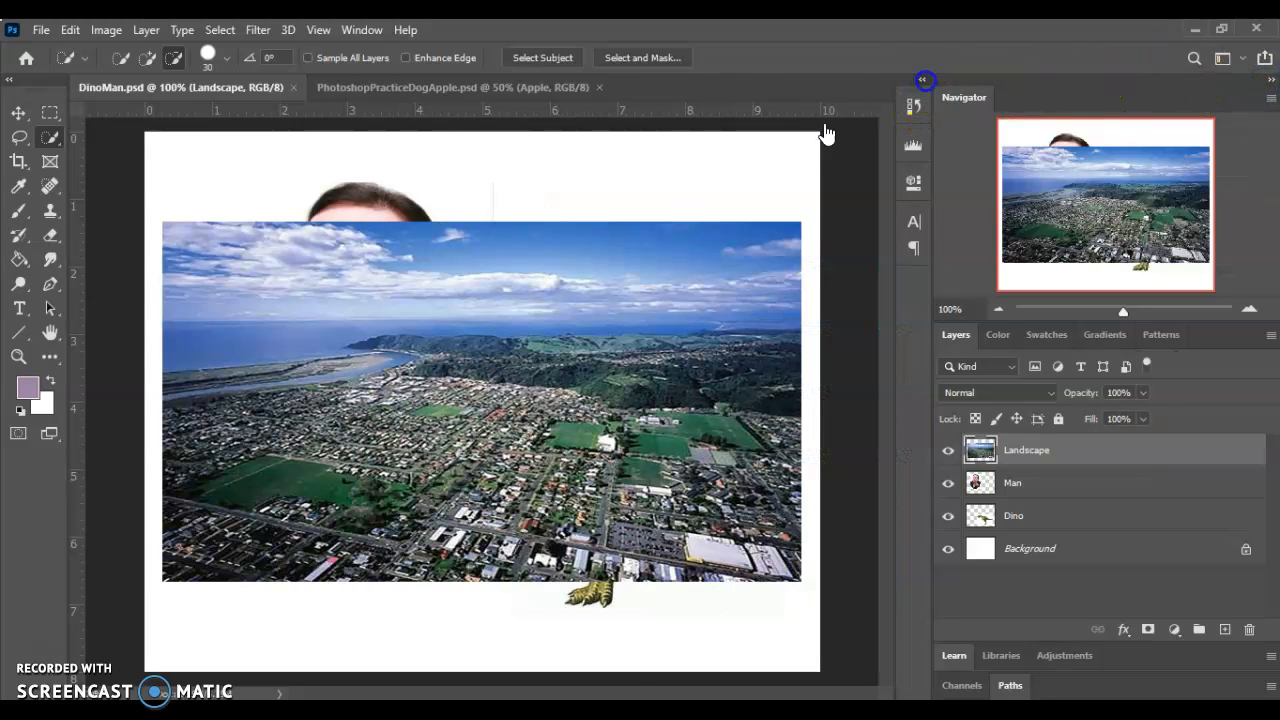
{"action": "left_click", "coordinate": [921, 79]}
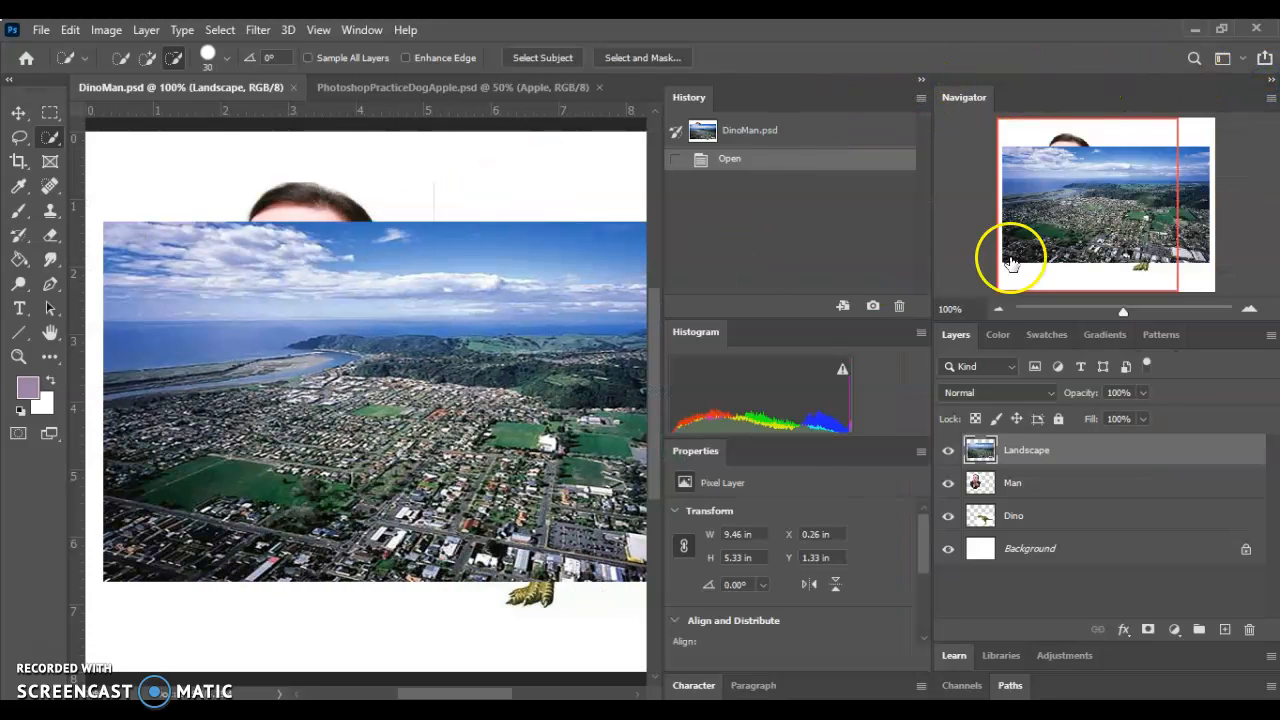
{"action": "left_click", "coordinate": [921, 80]}
{"action": "left_click", "coordinate": [1272, 80]}
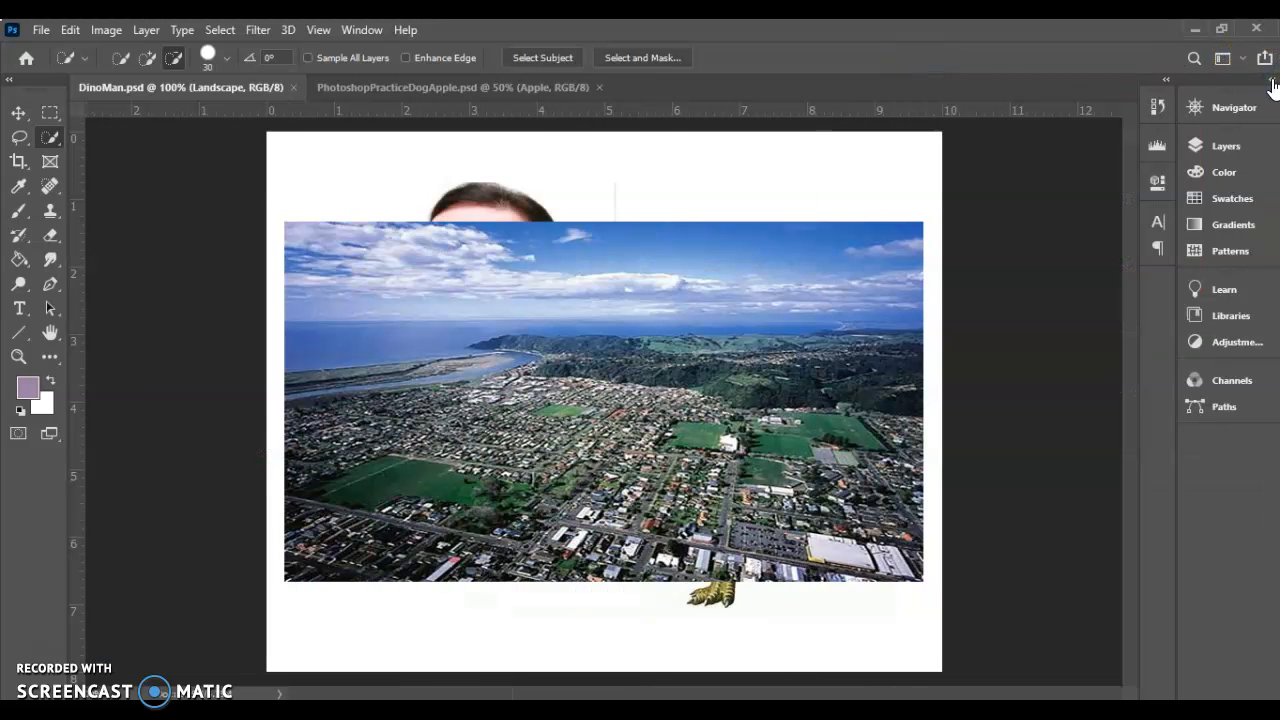
{"action": "left_click", "coordinate": [1272, 82]}
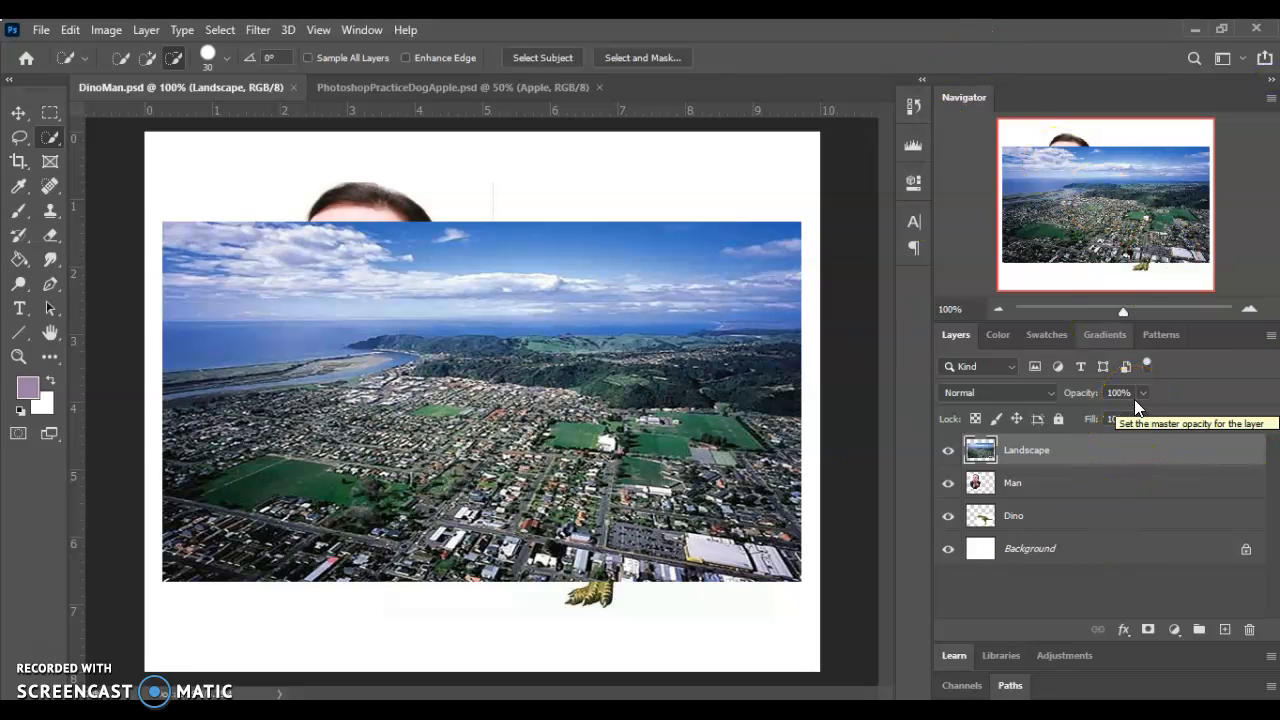
{"action": "left_click", "coordinate": [1272, 81]}
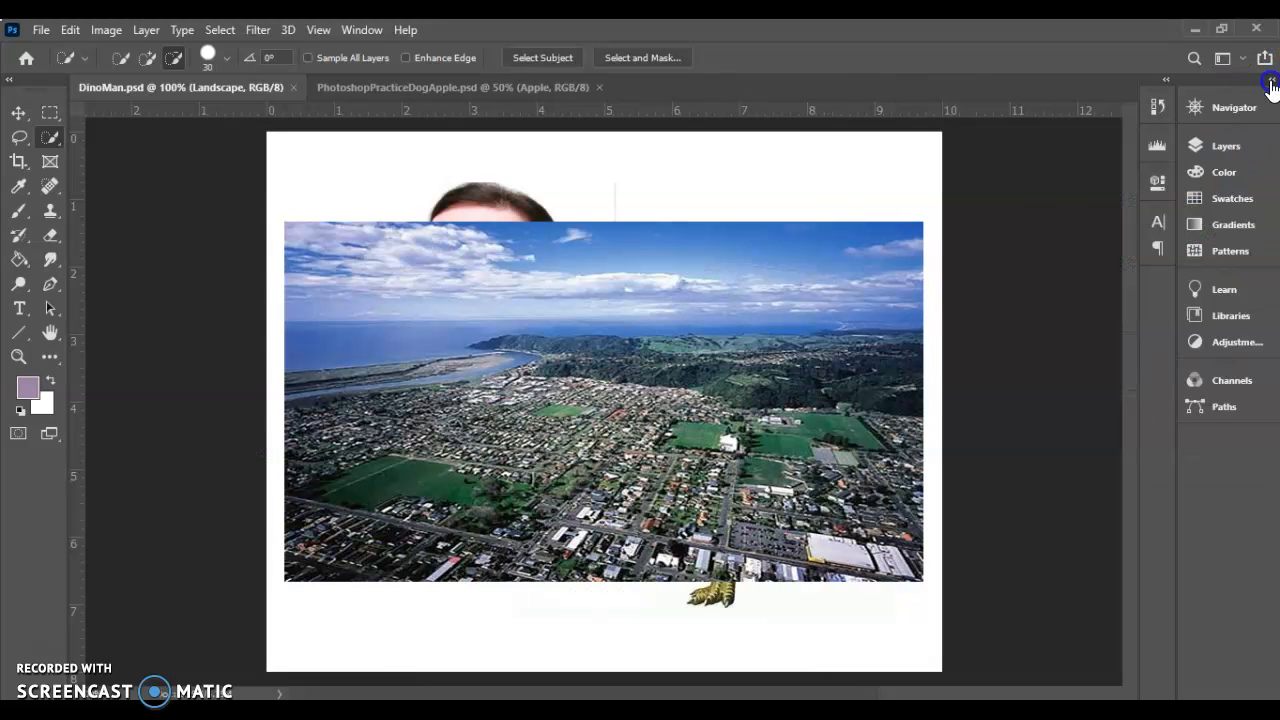
{"action": "left_click", "coordinate": [1272, 81]}
{"action": "left_click", "coordinate": [1272, 81]}
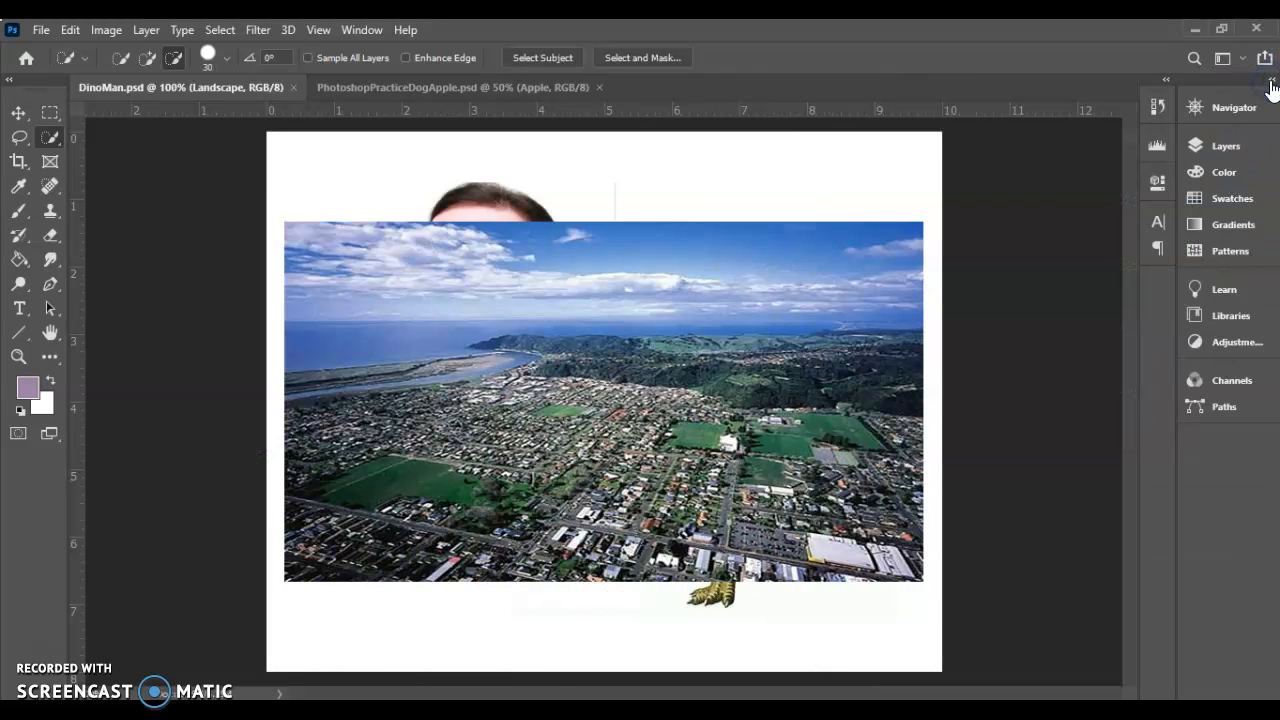
{"action": "left_click", "coordinate": [1272, 81]}
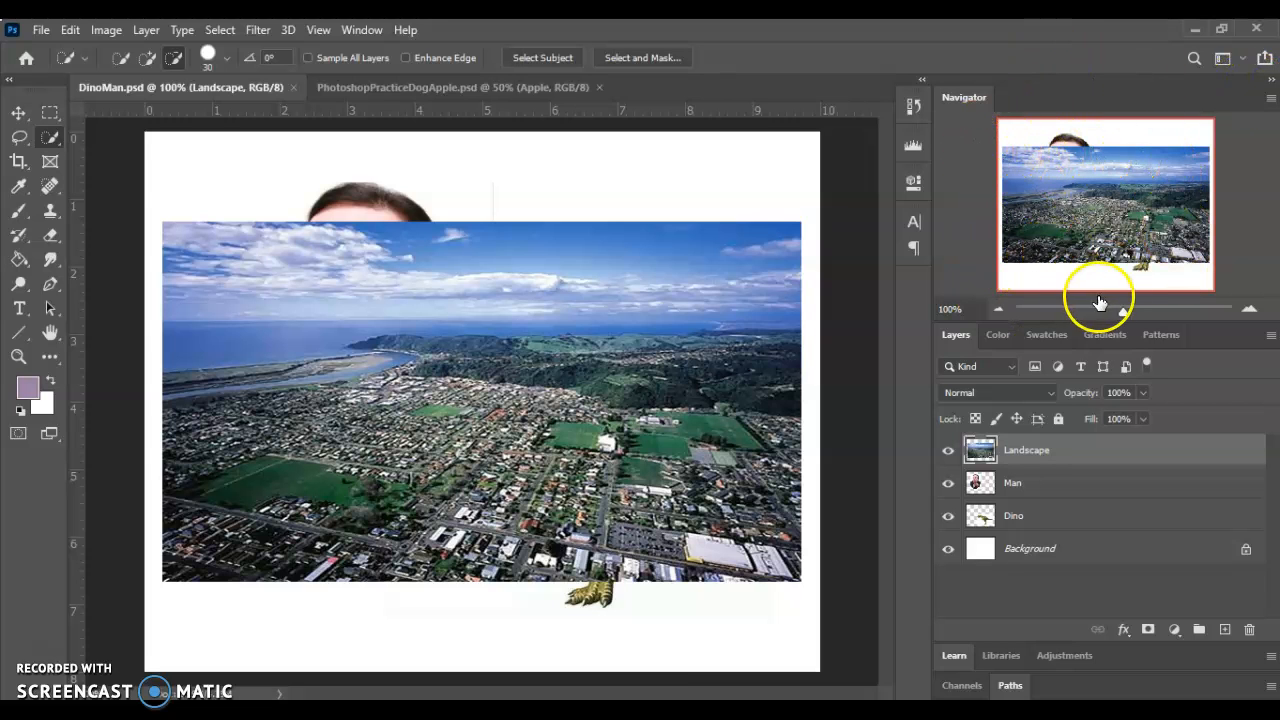
Step: Zoom the document out to about 70% and check that the Navigator is enabled in the list of available panels
{"action": "mouse_move", "coordinate": [1122, 316]}
{"action": "left_mouse_down"}
{"action": "mouse_move", "coordinate": [1150, 316]}
{"action": "mouse_move", "coordinate": [1118, 303]}
{"action": "left_mouse_up"}
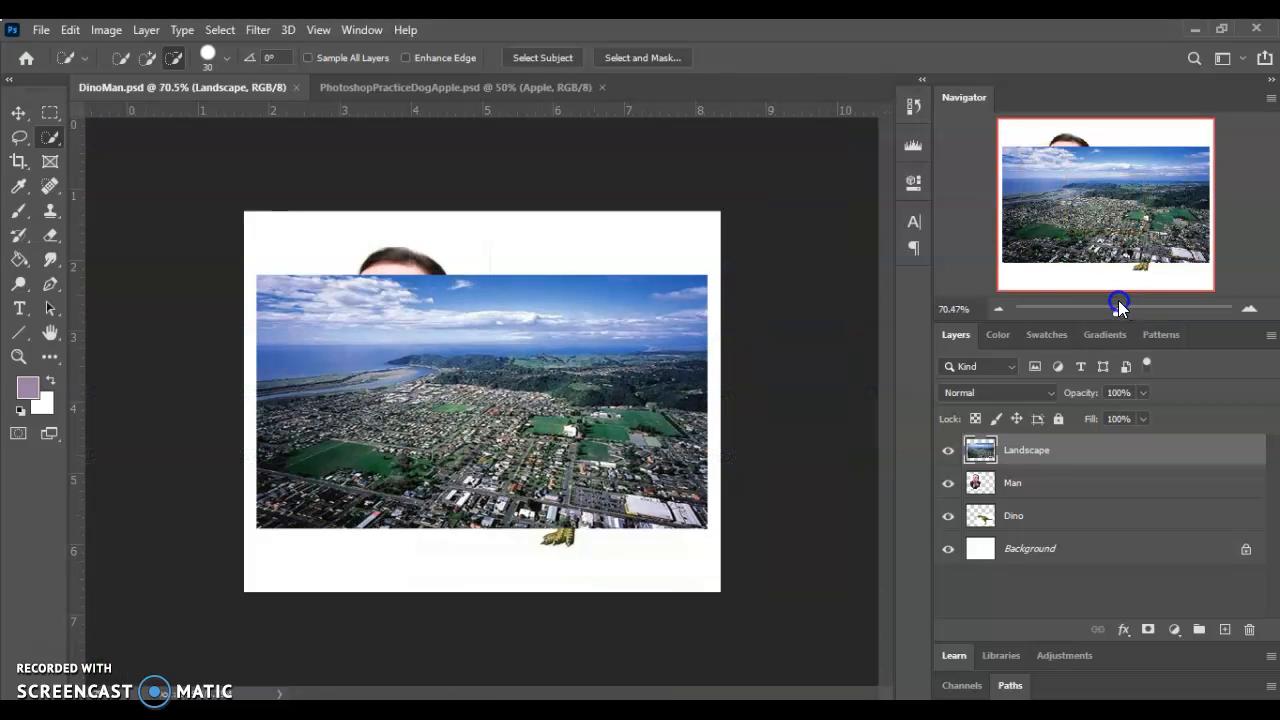
{"action": "left_click", "coordinate": [362, 30]}
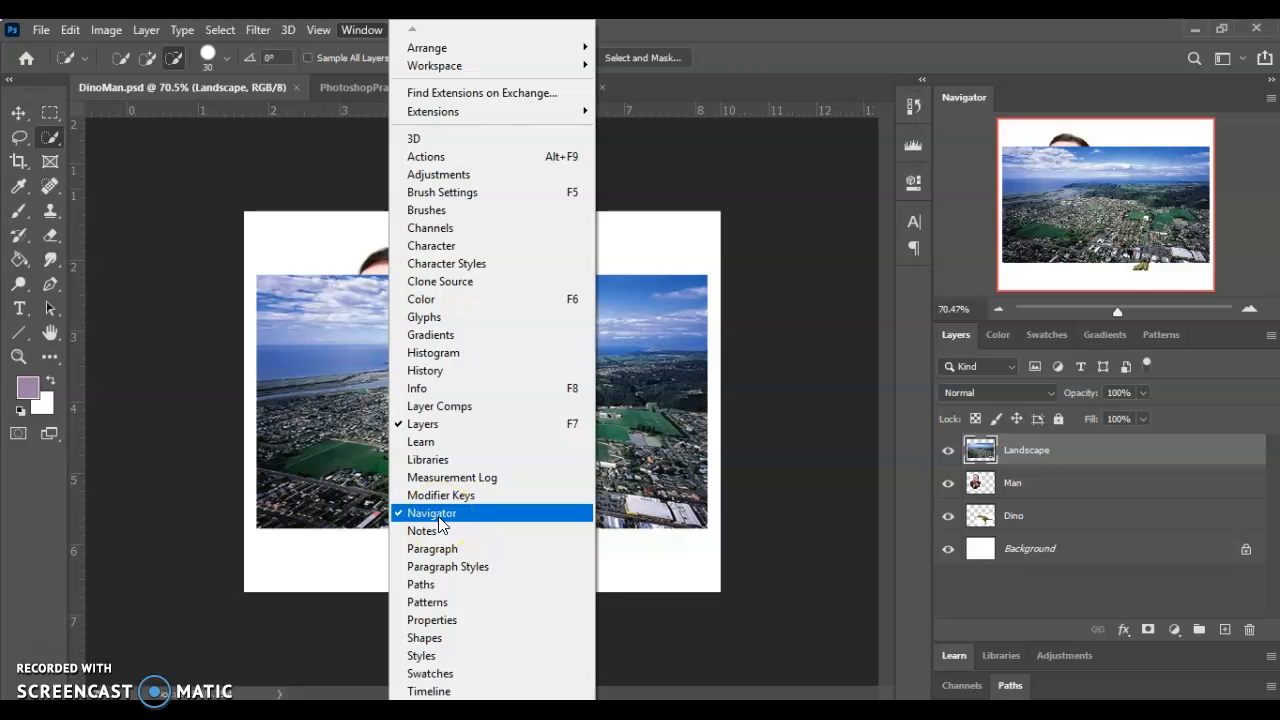
{"action": "left_click", "coordinate": [1143, 205]}
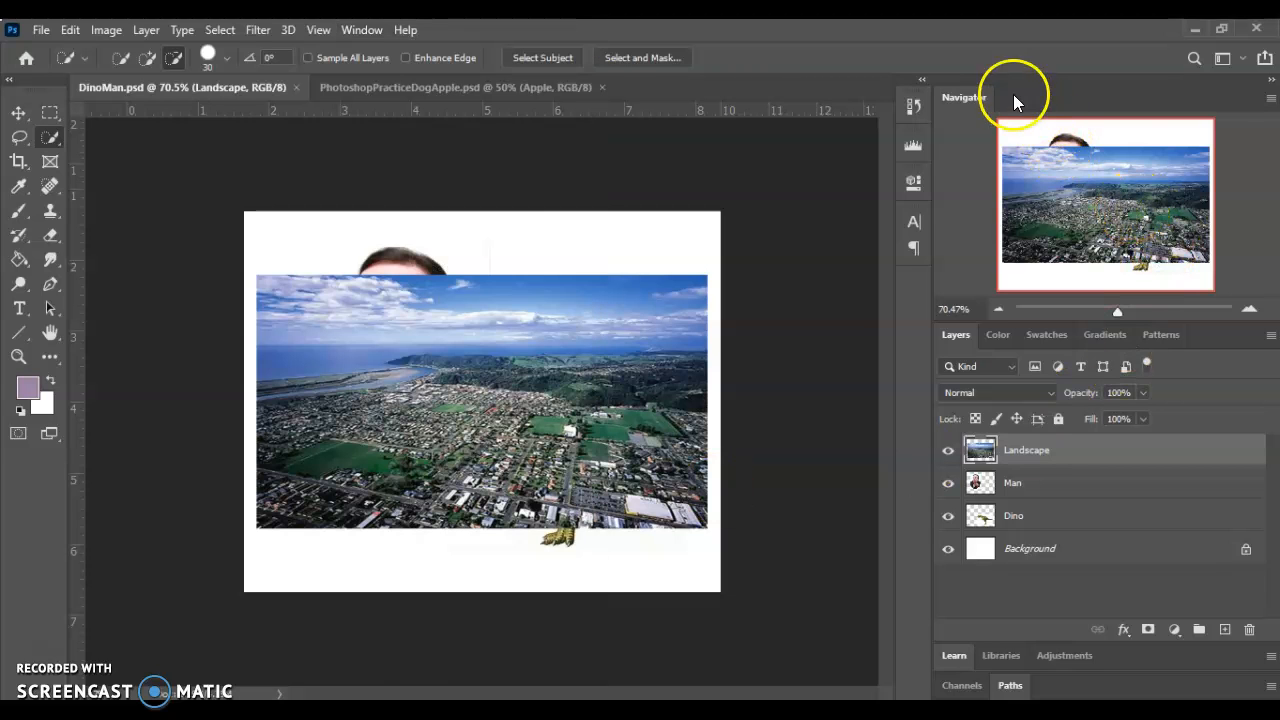
Step: Group the Navigator with the Layers panel, dock it separately above again, and display the layer list
{"action": "mouse_move", "coordinate": [971, 100]}
{"action": "left_mouse_down"}
{"action": "mouse_move", "coordinate": [920, 141]}
{"action": "mouse_move", "coordinate": [522, 233]}
{"action": "mouse_move", "coordinate": [508, 258]}
{"action": "mouse_move", "coordinate": [380, 290]}
{"action": "mouse_move", "coordinate": [315, 214]}
{"action": "mouse_move", "coordinate": [530, 265]}
{"action": "mouse_move", "coordinate": [377, 456]}
{"action": "mouse_move", "coordinate": [606, 286]}
{"action": "mouse_move", "coordinate": [600, 296]}
{"action": "mouse_move", "coordinate": [919, 227]}
{"action": "mouse_move", "coordinate": [964, 99]}
{"action": "left_mouse_up"}
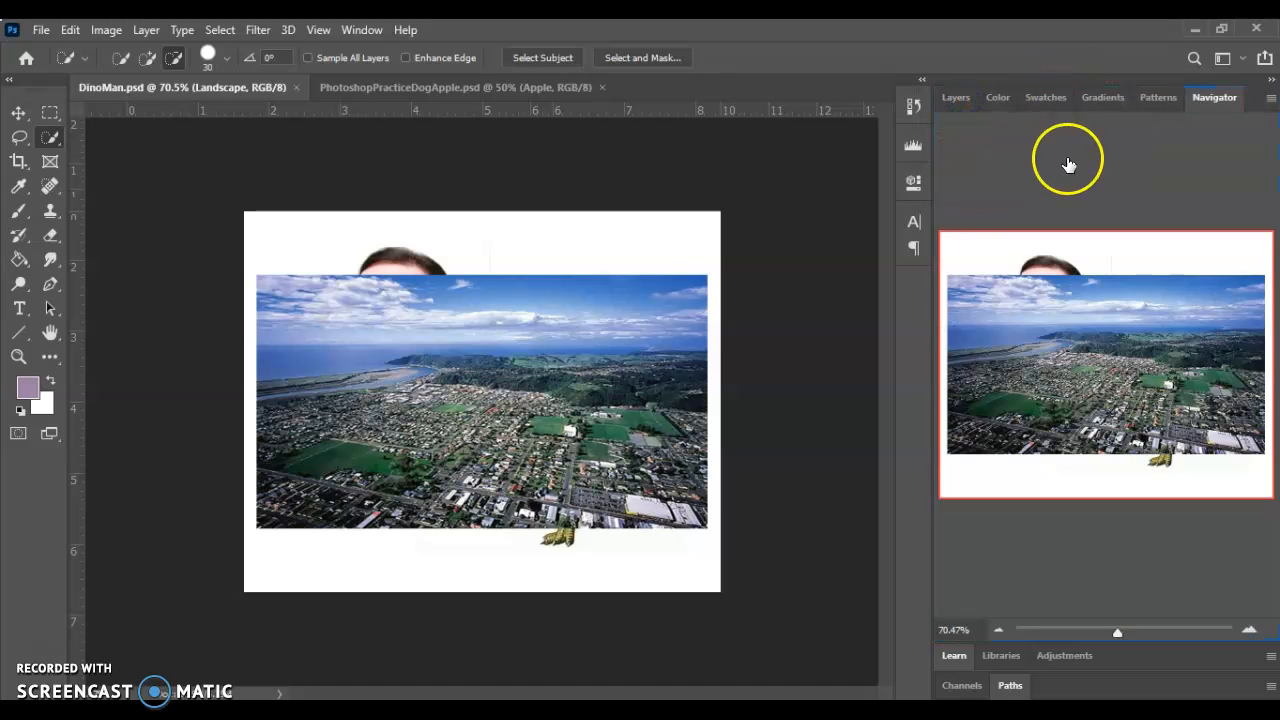
{"action": "left_click_drag", "start_coordinate": [1211, 96], "coordinate": [956, 84]}
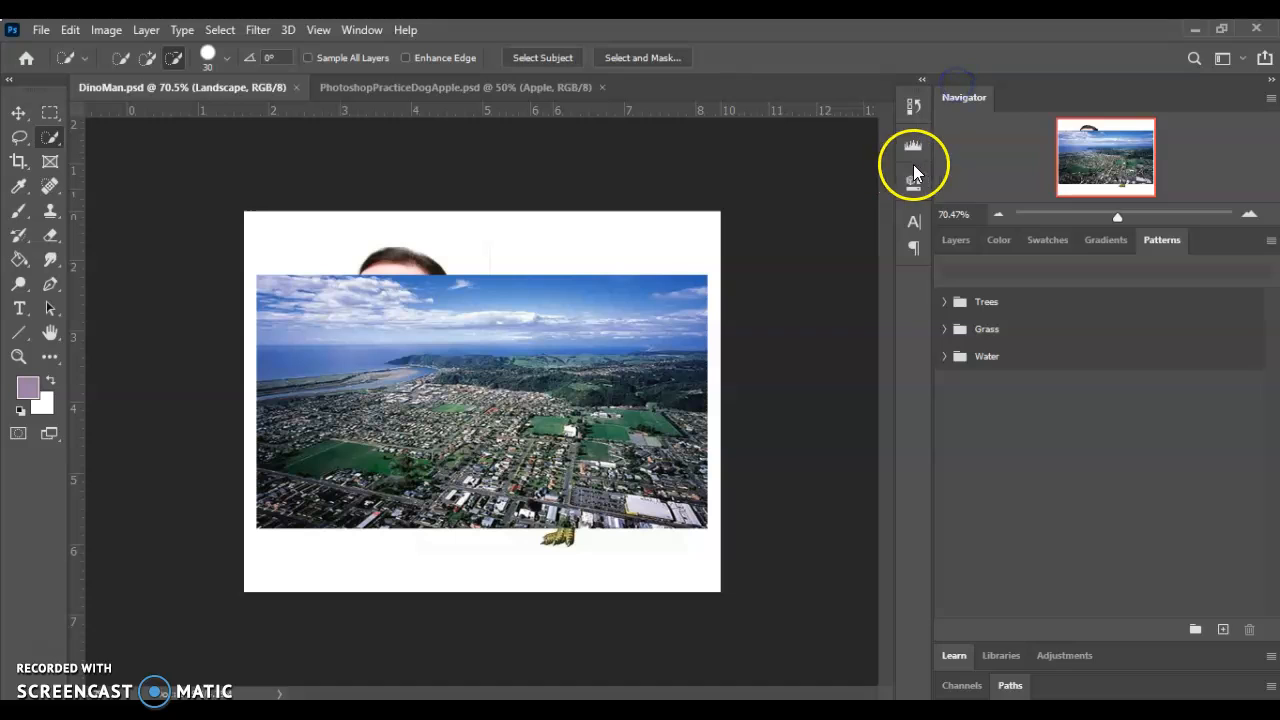
{"action": "left_click", "coordinate": [952, 240]}
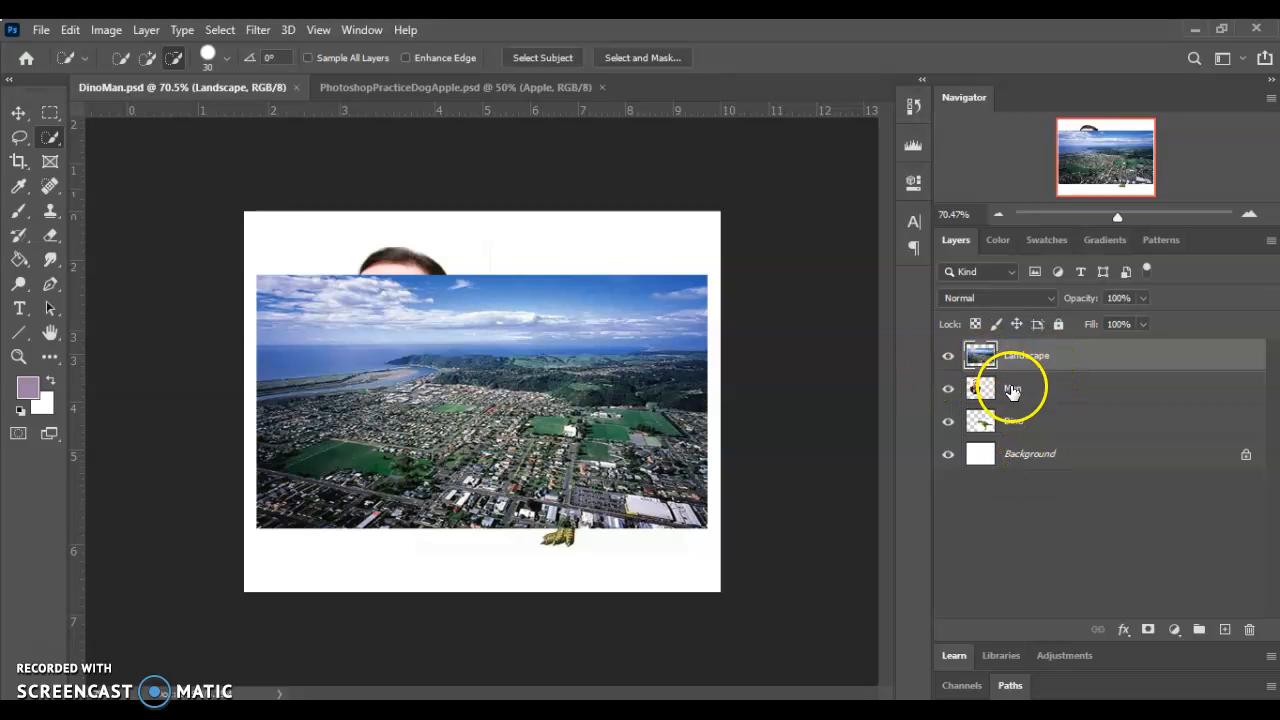
Step: Toggle the visibility of the Landscape and Man layers off and on to check what each contains
{"action": "left_click", "coordinate": [946, 356]}
{"action": "left_click", "coordinate": [946, 356]}
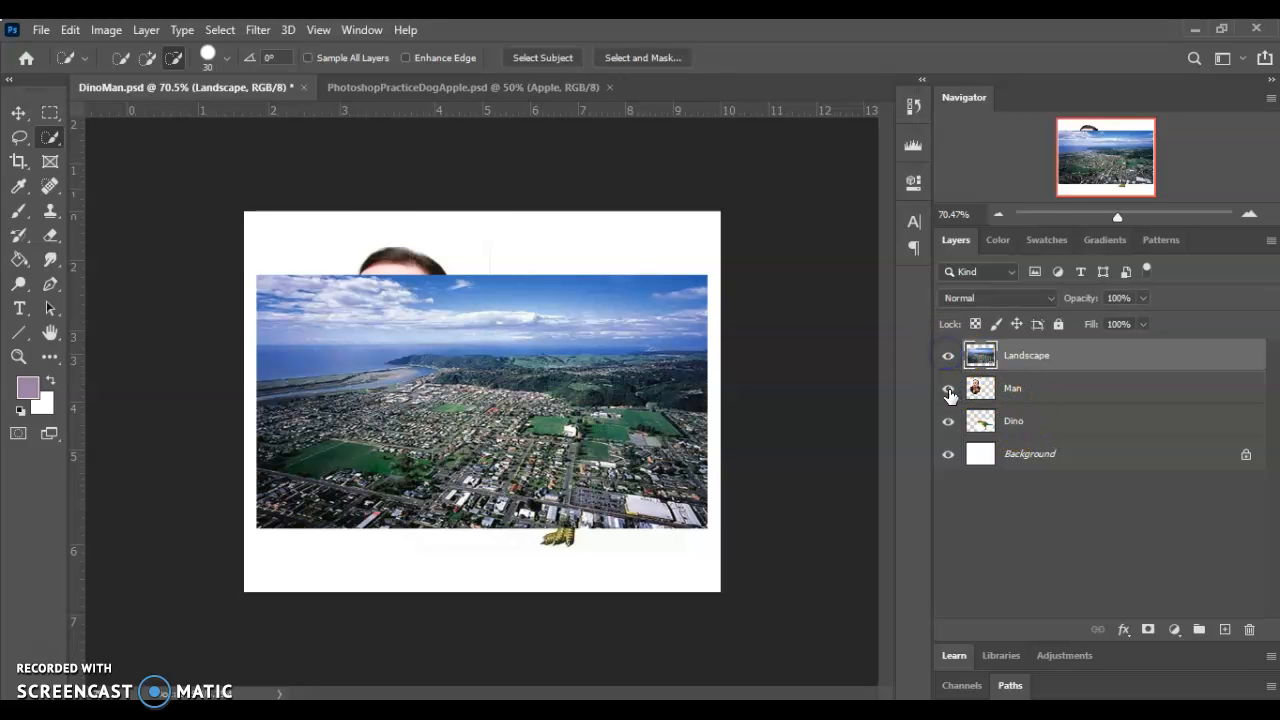
{"action": "left_click", "coordinate": [947, 390]}
{"action": "left_click", "coordinate": [947, 389]}
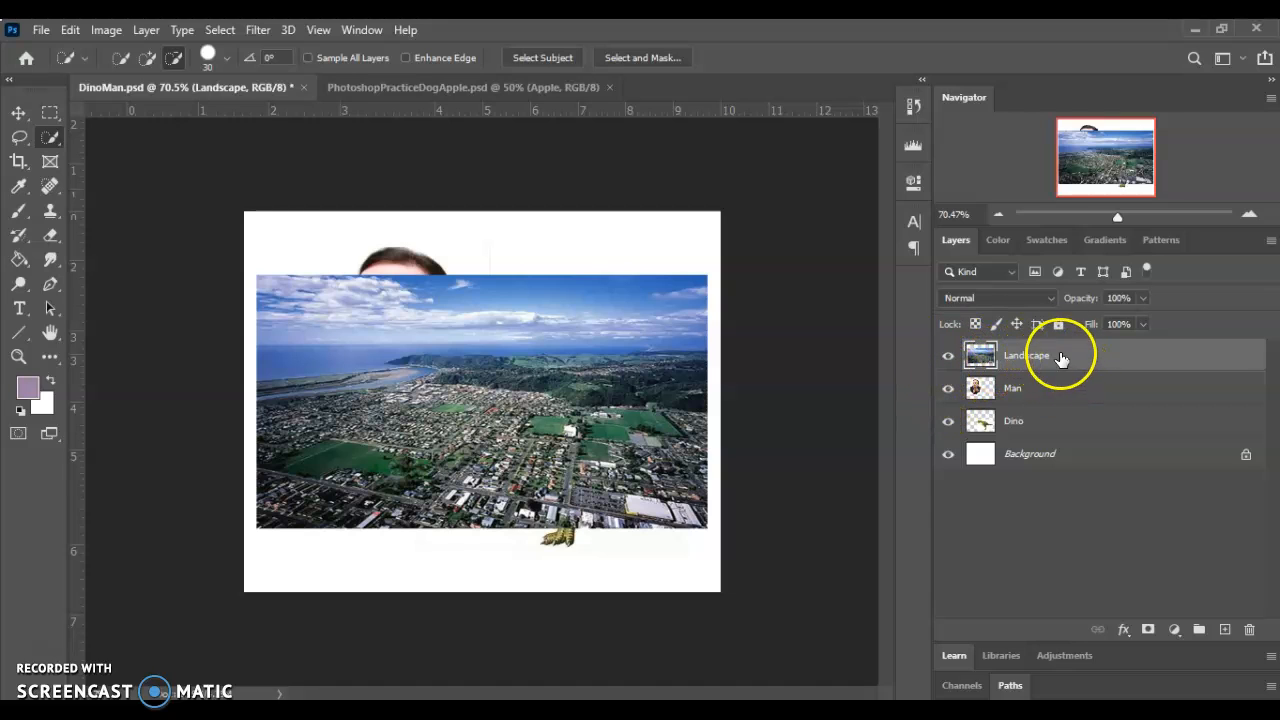
Step: Move the Landscape layer below Dino, directly above Background, and hide the Dino and Man layers
{"action": "left_click_drag", "start_coordinate": [1063, 351], "coordinate": [1063, 427]}
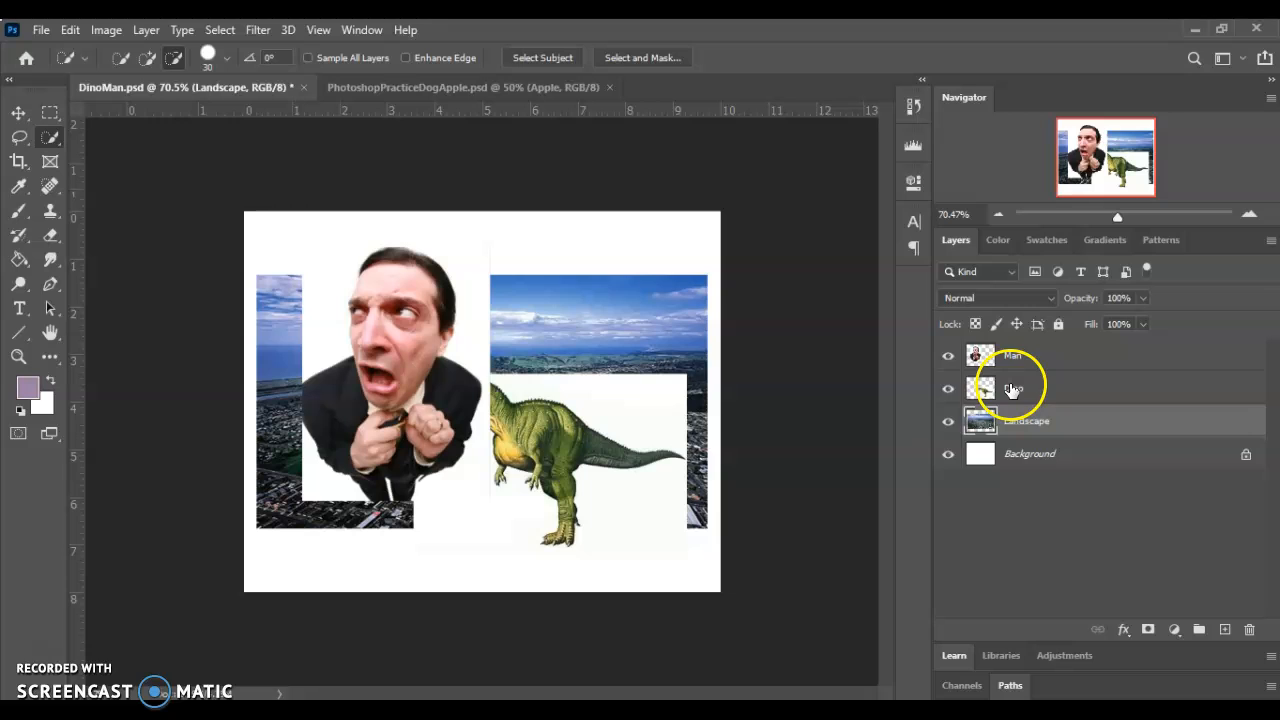
{"action": "left_click", "coordinate": [949, 390]}
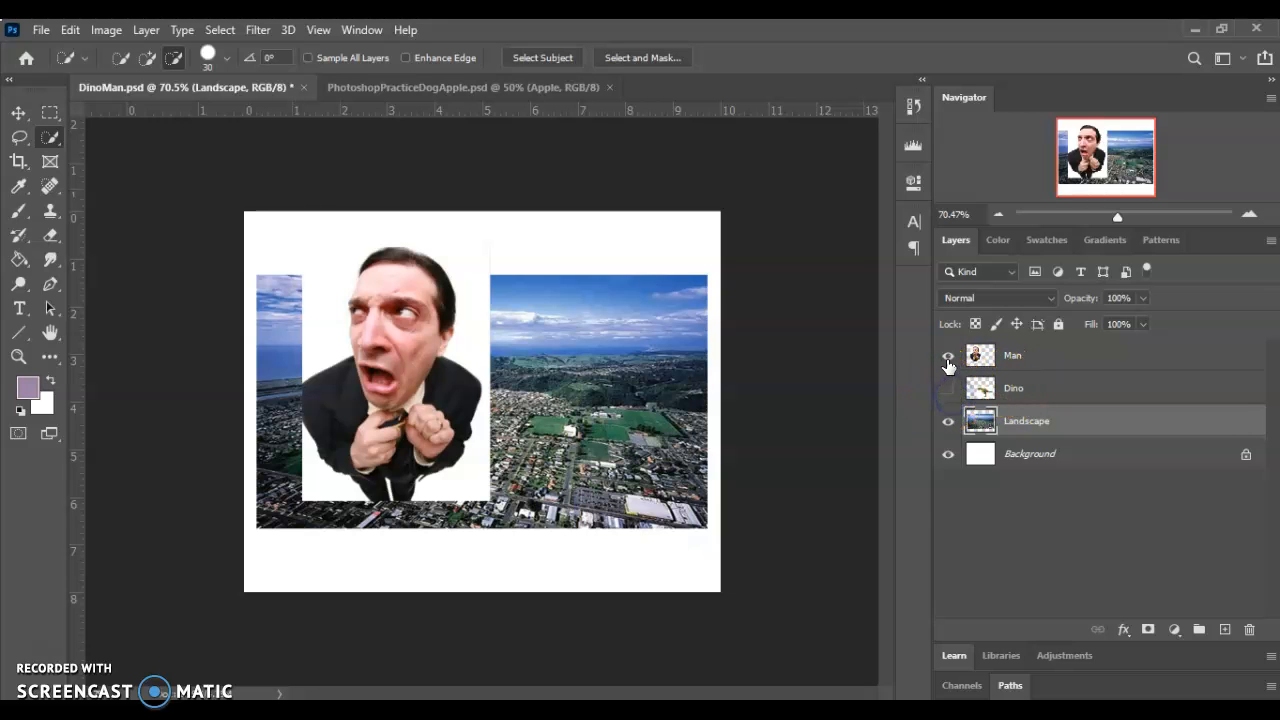
{"action": "left_click", "coordinate": [948, 358]}
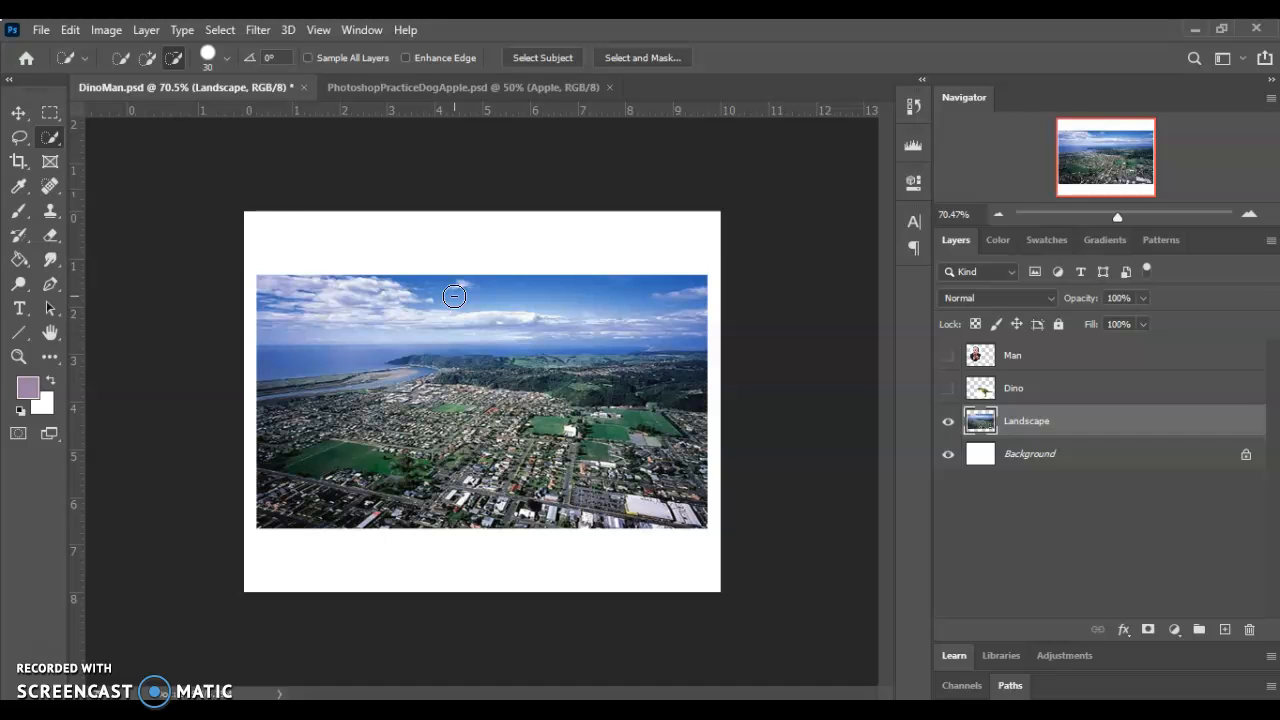
Step: Free-transform the Landscape layer to about 118% and align its upper-left corner with the canvas corner
{"action": "key", "text": "ctrl+t"}
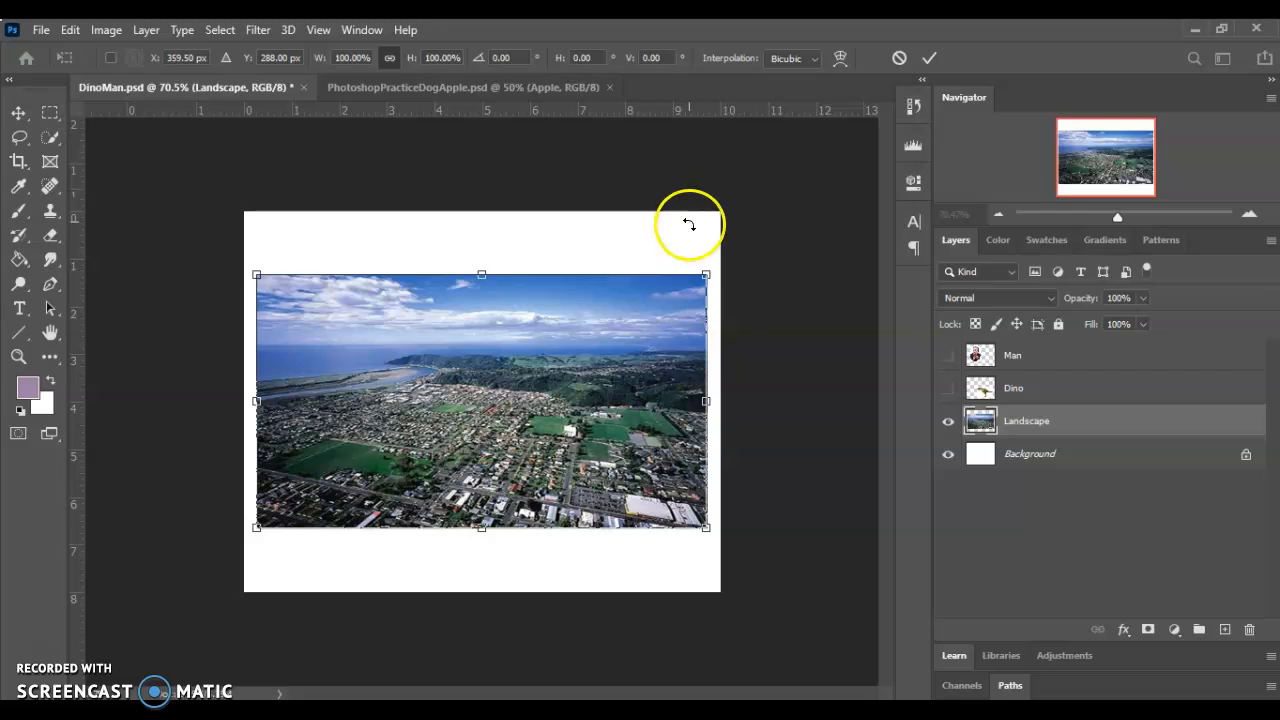
{"action": "left_click_drag", "start_coordinate": [480, 270], "coordinate": [571, 177]}
{"action": "left_click_drag", "start_coordinate": [560, 277], "coordinate": [571, 331]}
{"action": "left_click", "coordinate": [998, 213]}
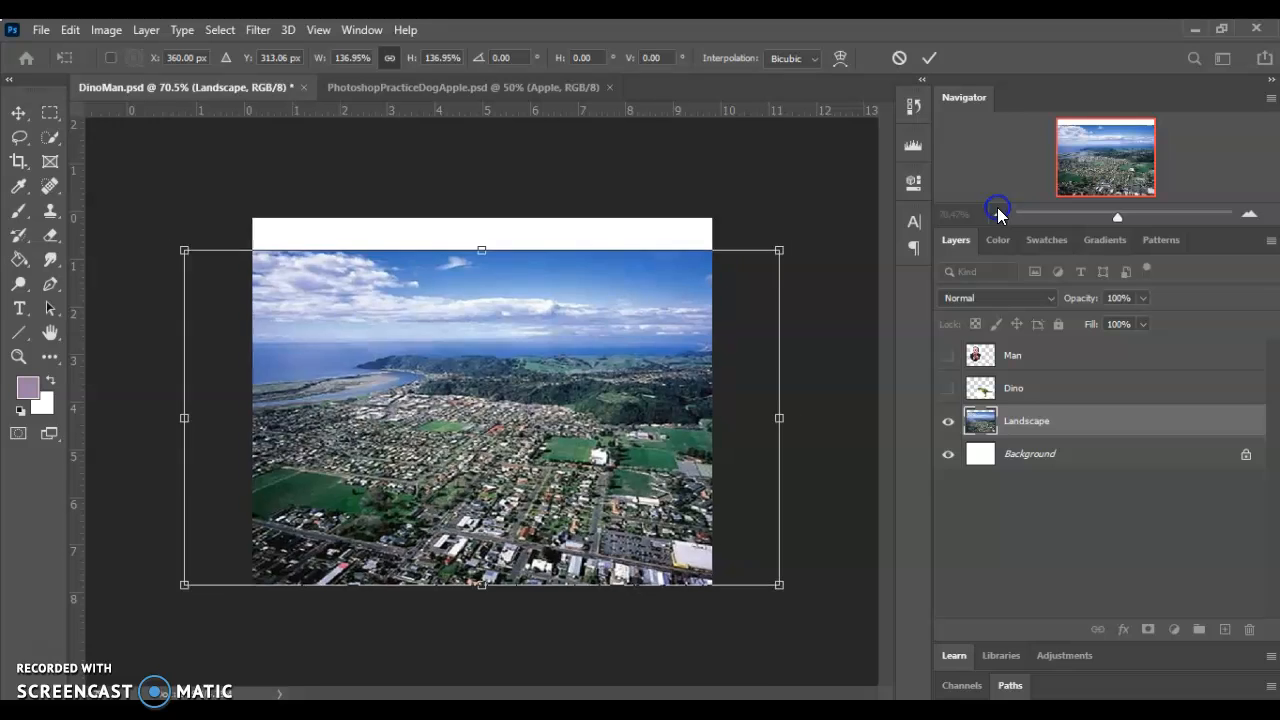
{"action": "left_click", "coordinate": [998, 213]}
{"action": "left_click", "coordinate": [998, 213]}
{"action": "left_click_drag", "start_coordinate": [268, 409], "coordinate": [331, 318]}
{"action": "left_click_drag", "start_coordinate": [360, 363], "coordinate": [351, 324]}
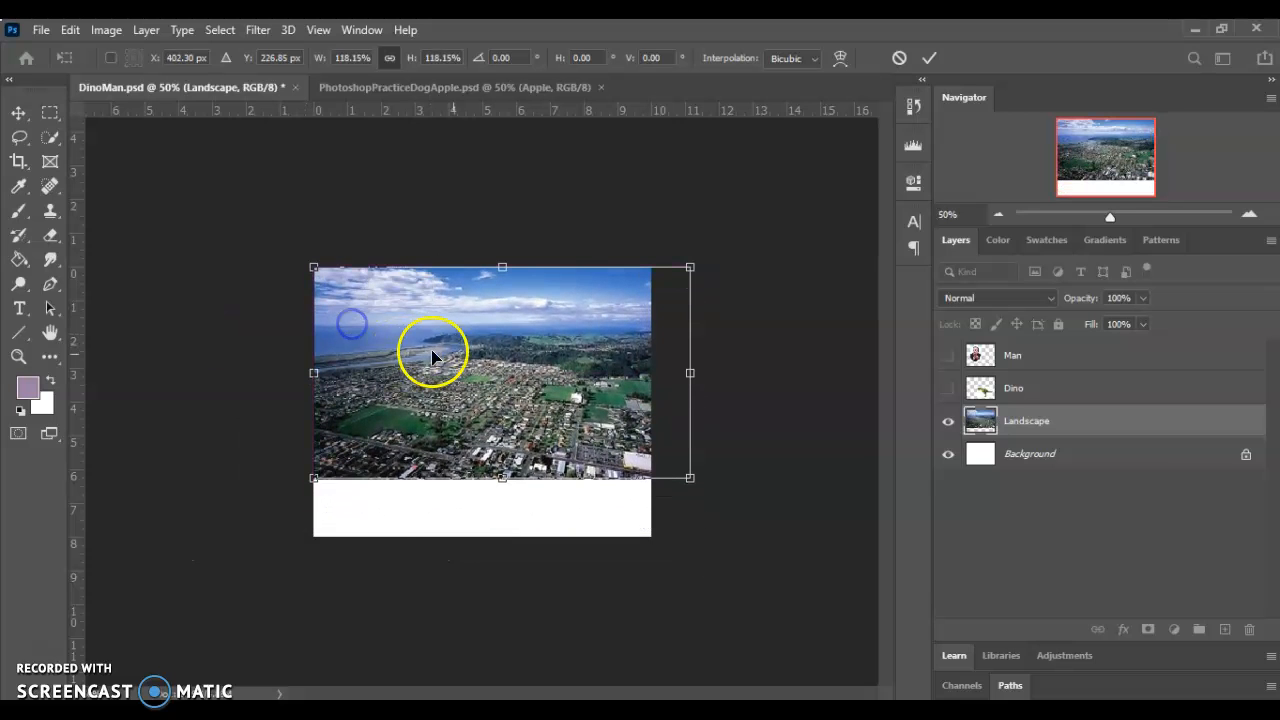
Step: Resize the Landscape layer to 105.73% width and 150% height so it fills the whole canvas, and apply the transform
{"action": "left_click_drag", "start_coordinate": [690, 372], "coordinate": [651, 360]}
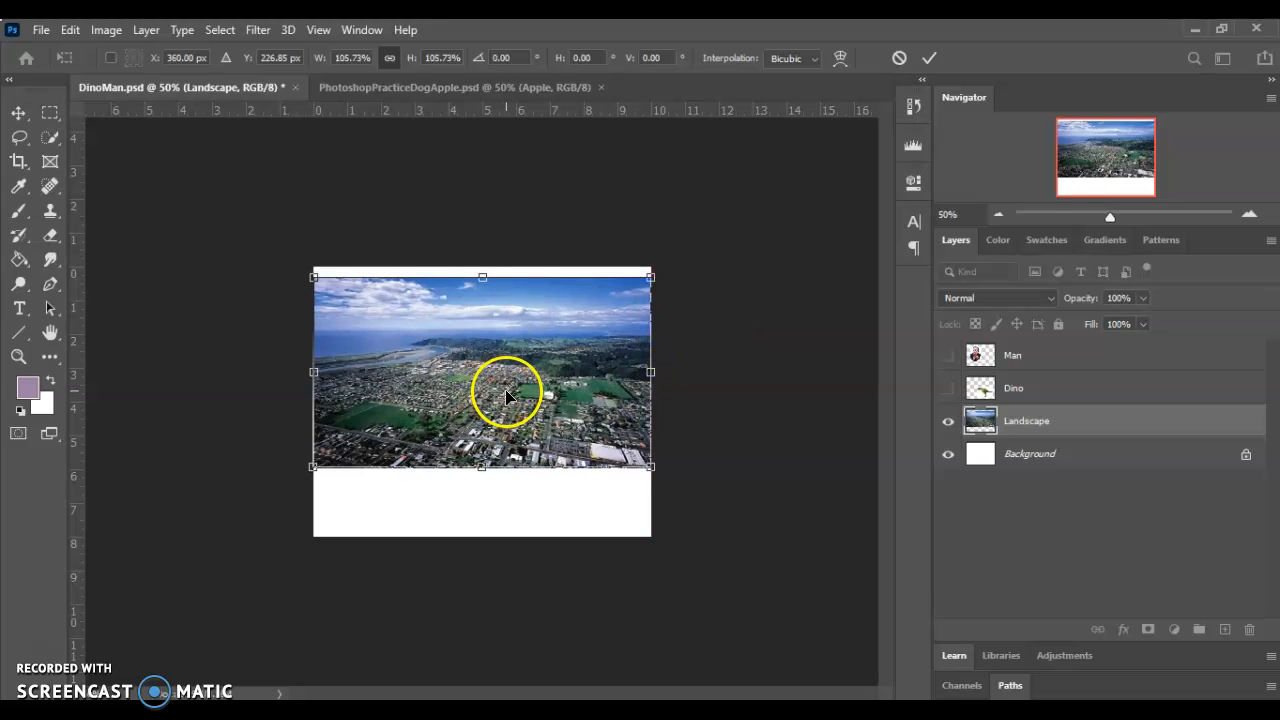
{"action": "left_click_drag", "start_coordinate": [482, 278], "coordinate": [482, 268]}
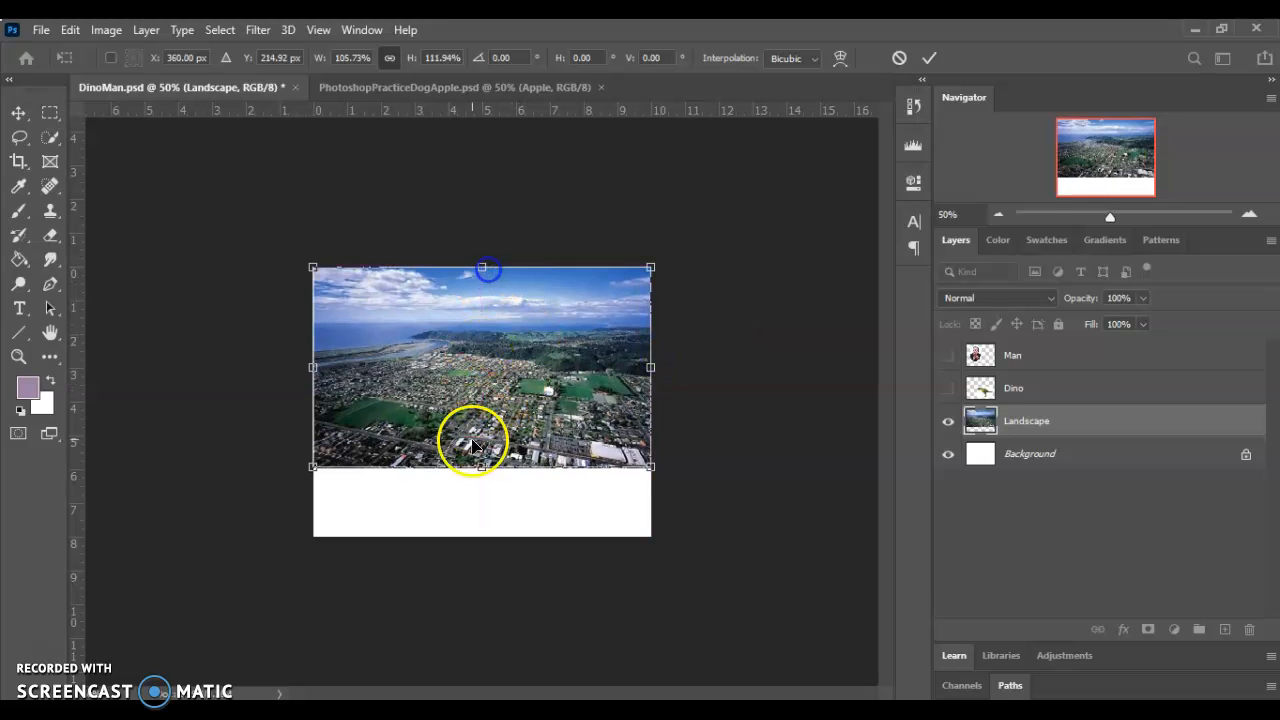
{"action": "left_click_drag", "start_coordinate": [481, 467], "coordinate": [505, 540]}
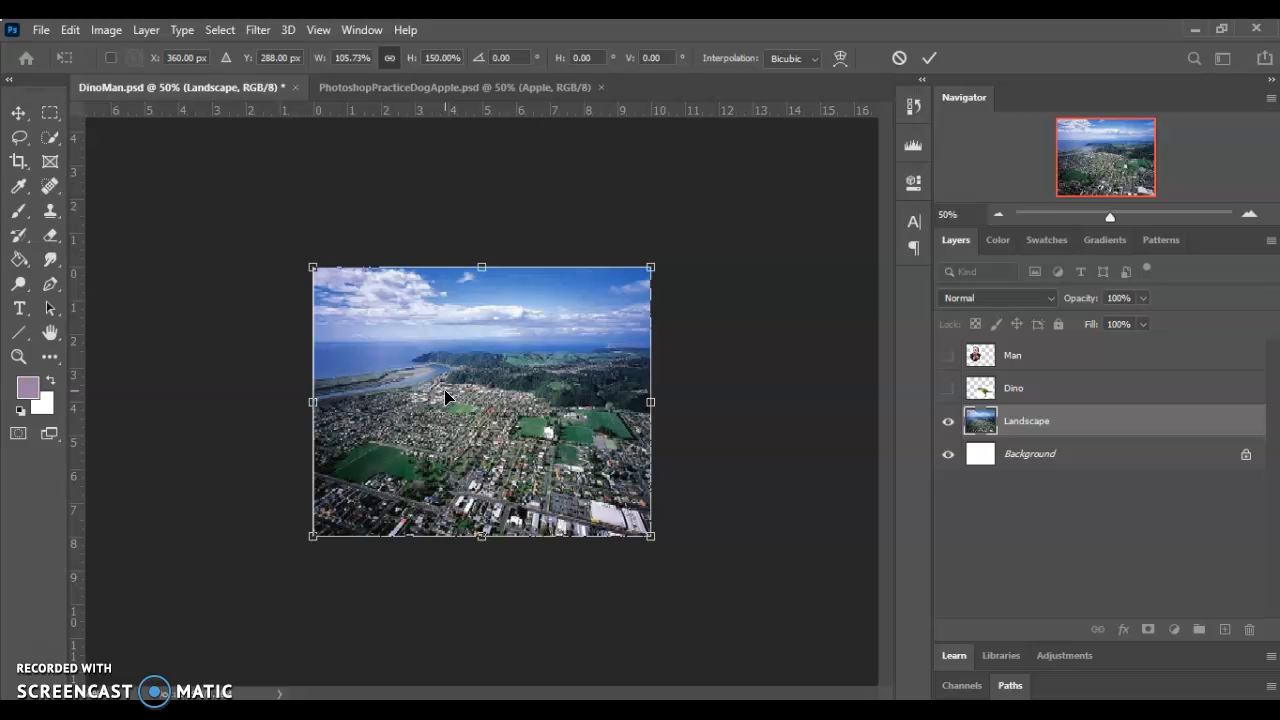
{"action": "key", "text": "Return"}
Step: Select and show the Dino layer, and reset the foreground and background colours to the default black and white
{"action": "key", "text": "w"}
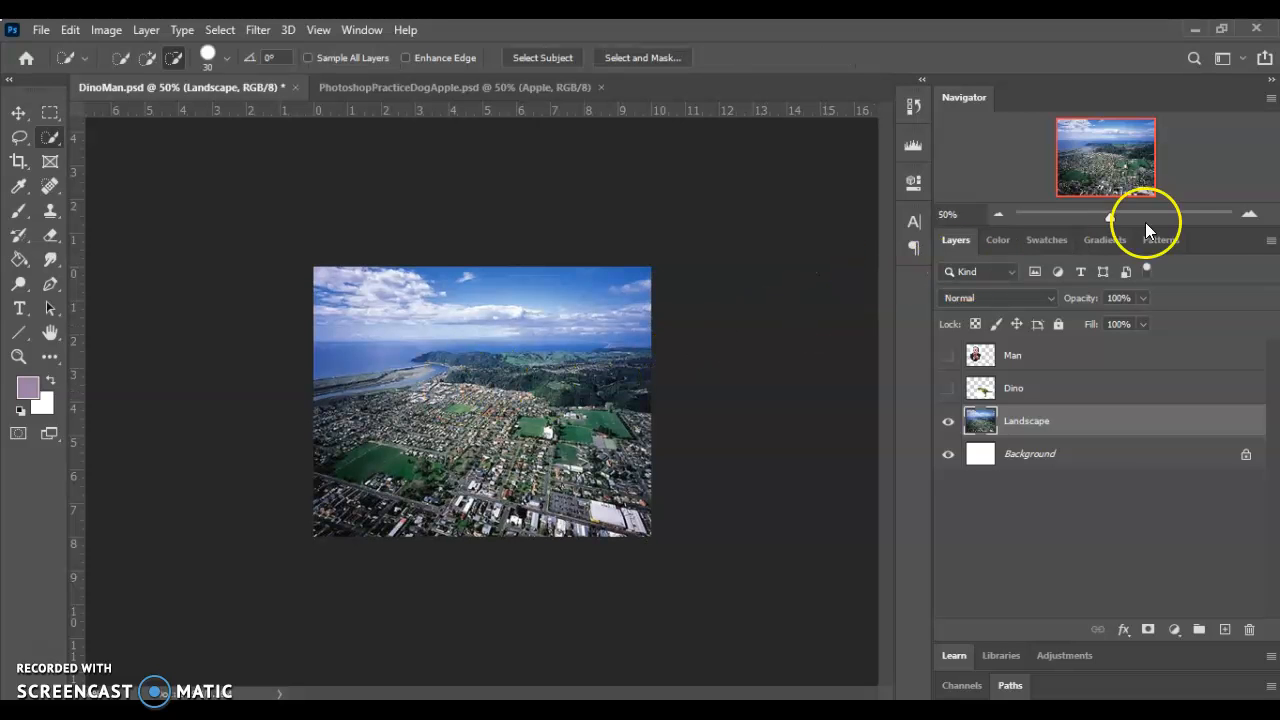
{"action": "left_click", "coordinate": [1248, 215]}
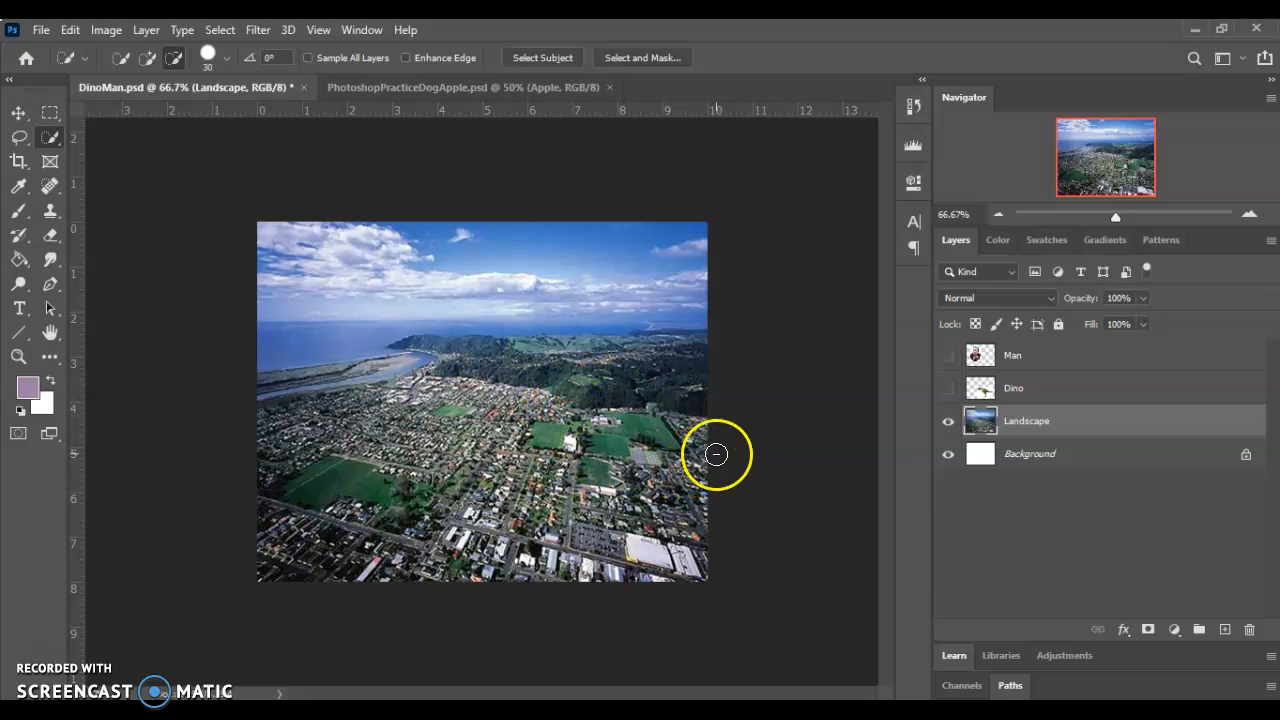
{"action": "left_click", "coordinate": [1041, 390]}
{"action": "left_click", "coordinate": [947, 389]}
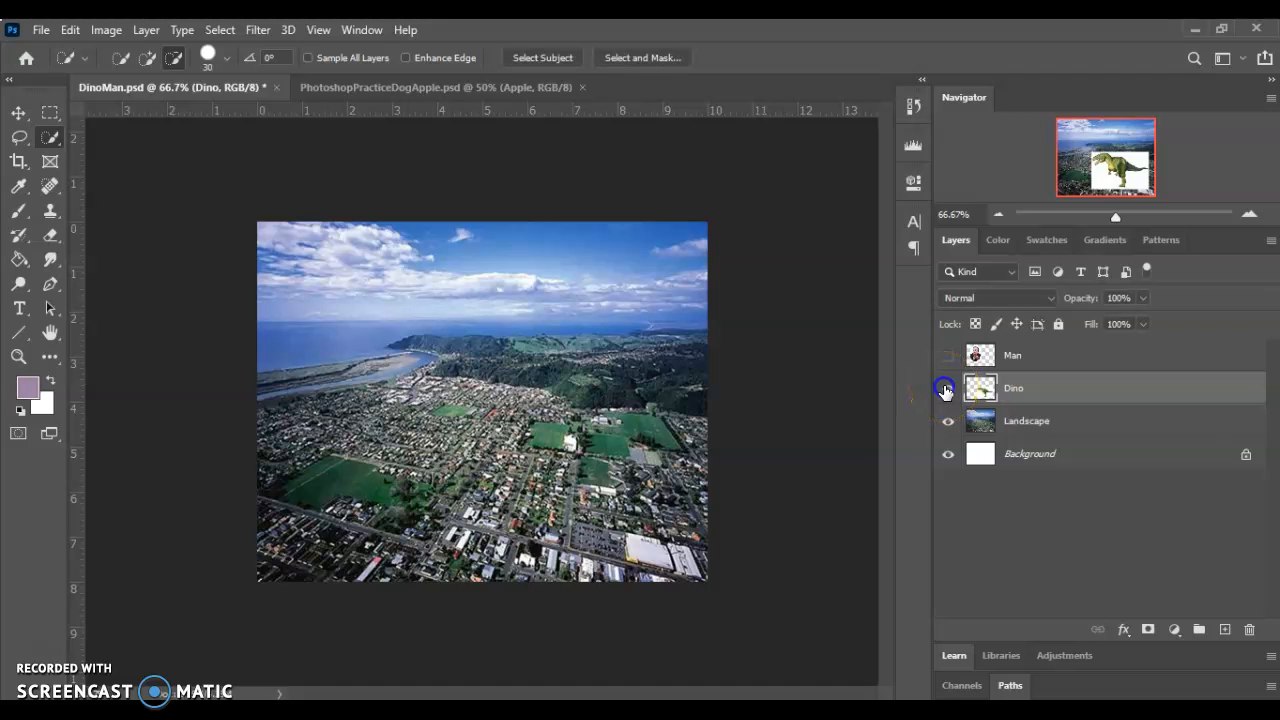
{"action": "left_click", "coordinate": [947, 389]}
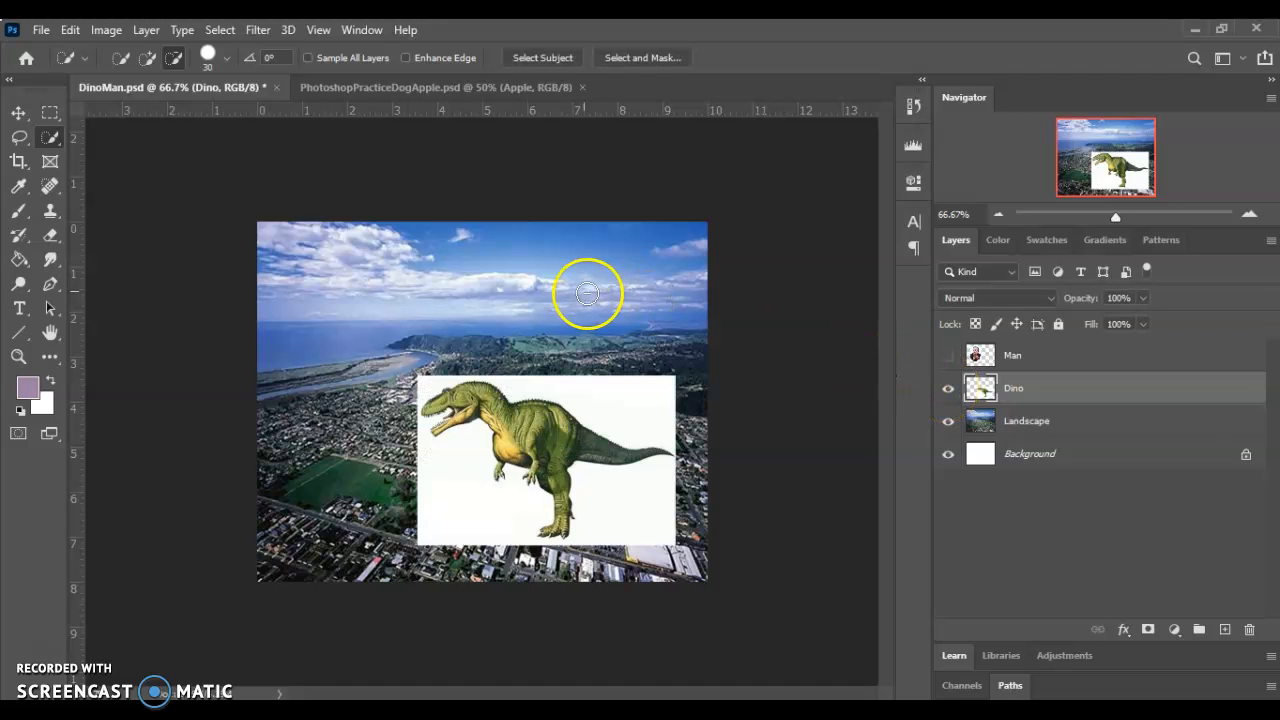
{"action": "left_click", "coordinate": [20, 410]}
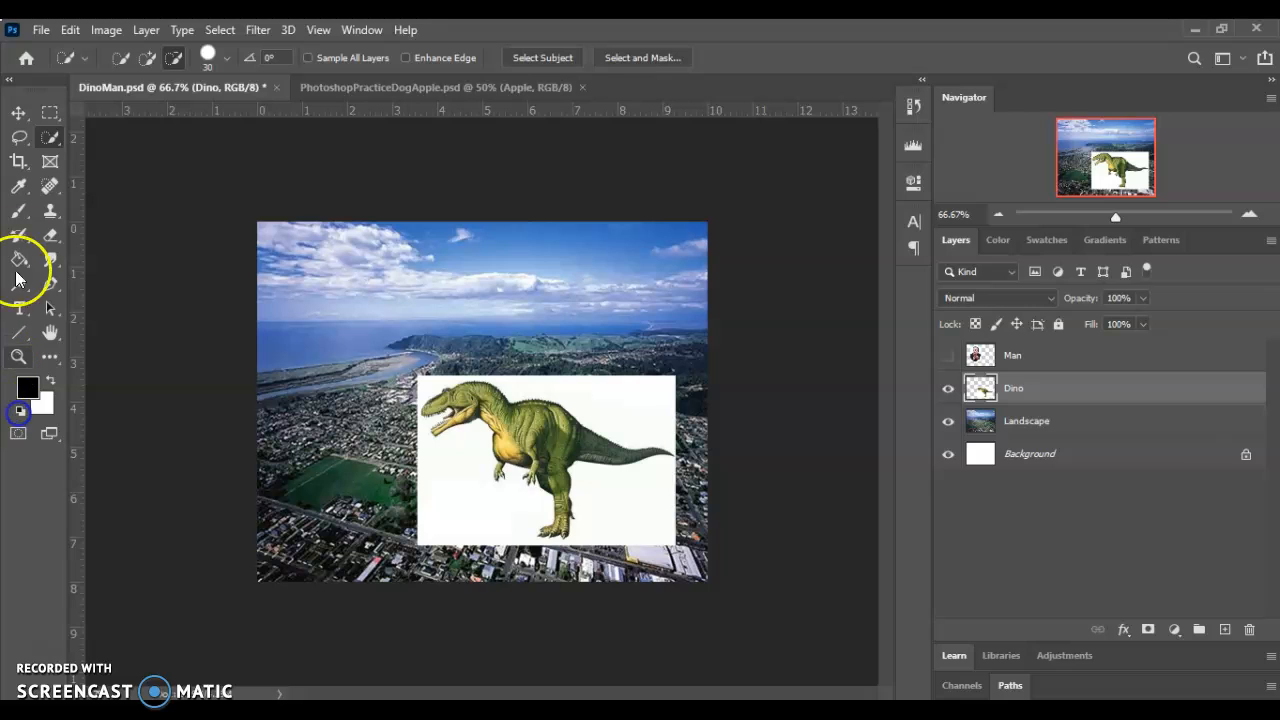
Step: Move the dinosaur image up and to the left, near the middle of the landscape
{"action": "left_click", "coordinate": [16, 113]}
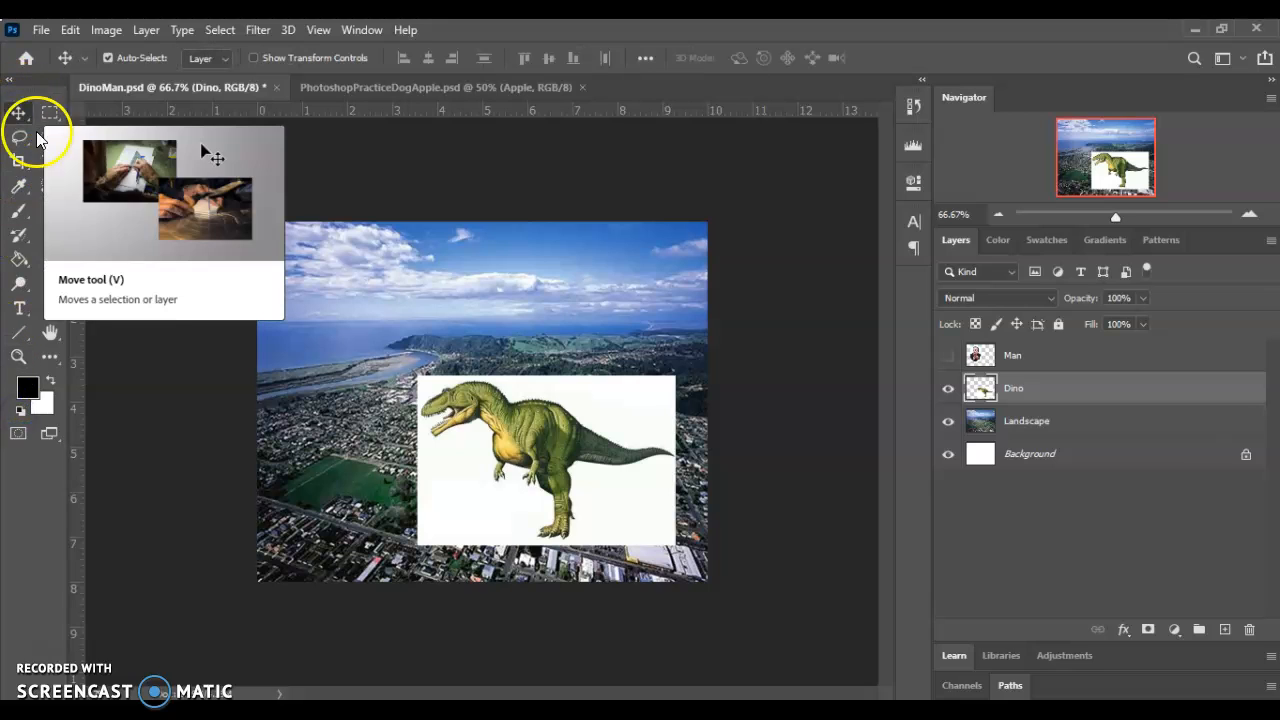
{"action": "left_click", "coordinate": [528, 446]}
{"action": "left_click_drag", "start_coordinate": [528, 446], "coordinate": [466, 396]}
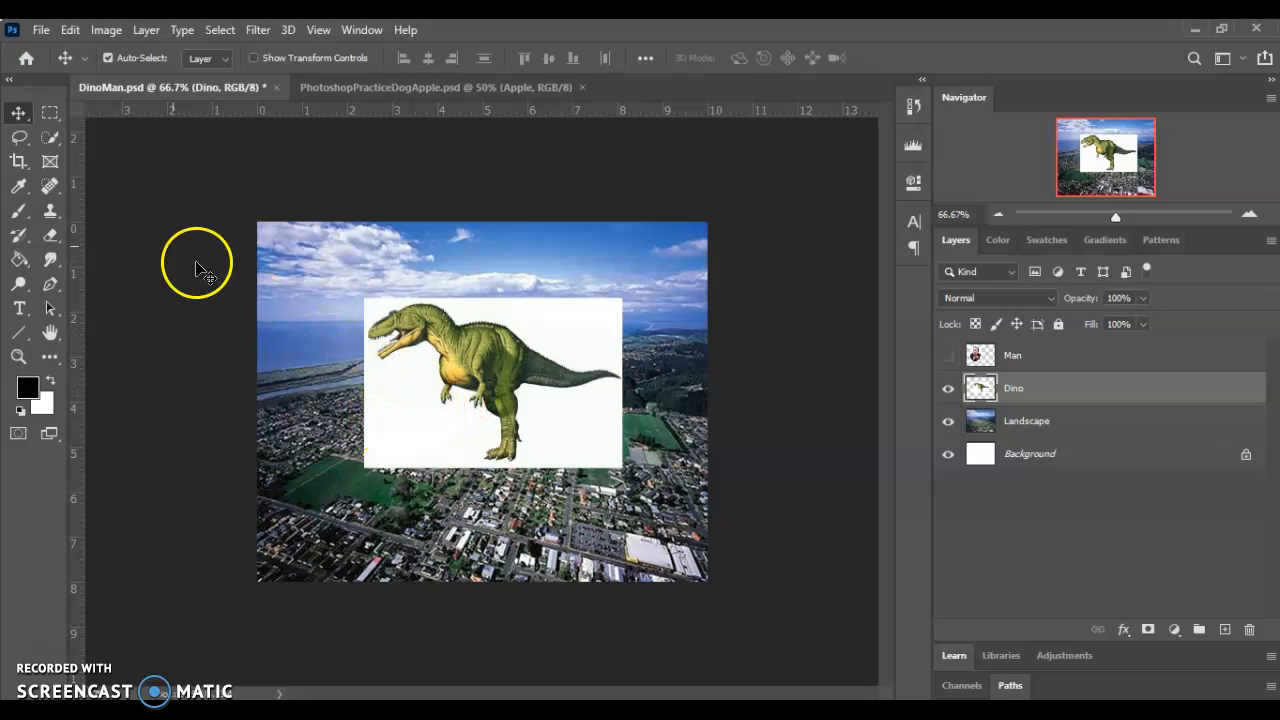
Step: Select the white background around the dinosaur with the Magic Wand, delete it from the Dino layer, and deselect
{"action": "left_click", "coordinate": [49, 139]}
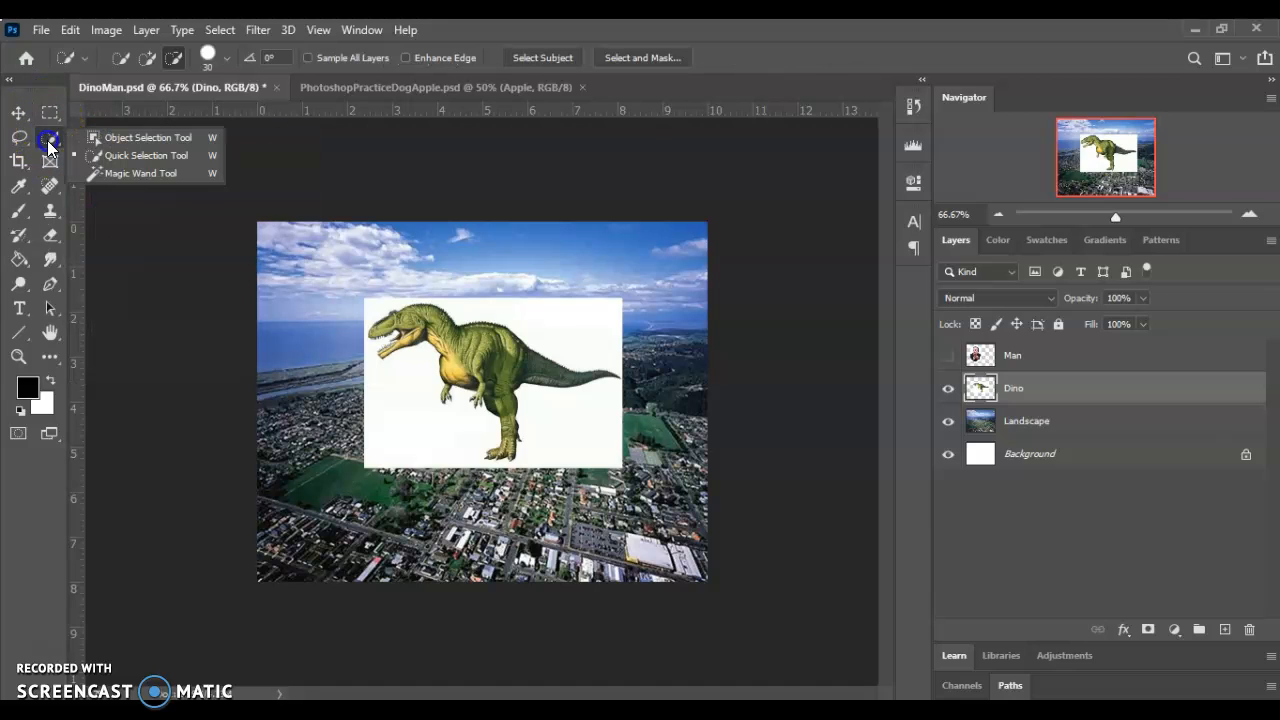
{"action": "left_click_drag", "start_coordinate": [48, 141], "coordinate": [131, 173]}
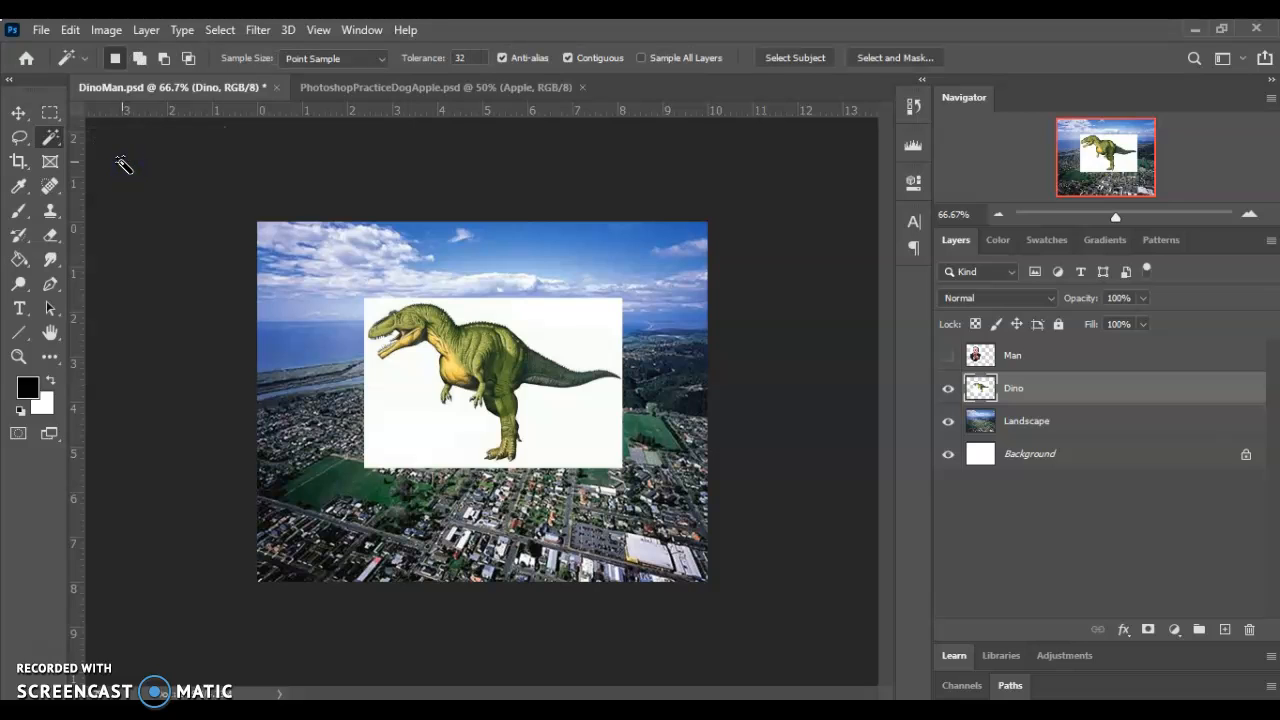
{"action": "left_click", "coordinate": [580, 335]}
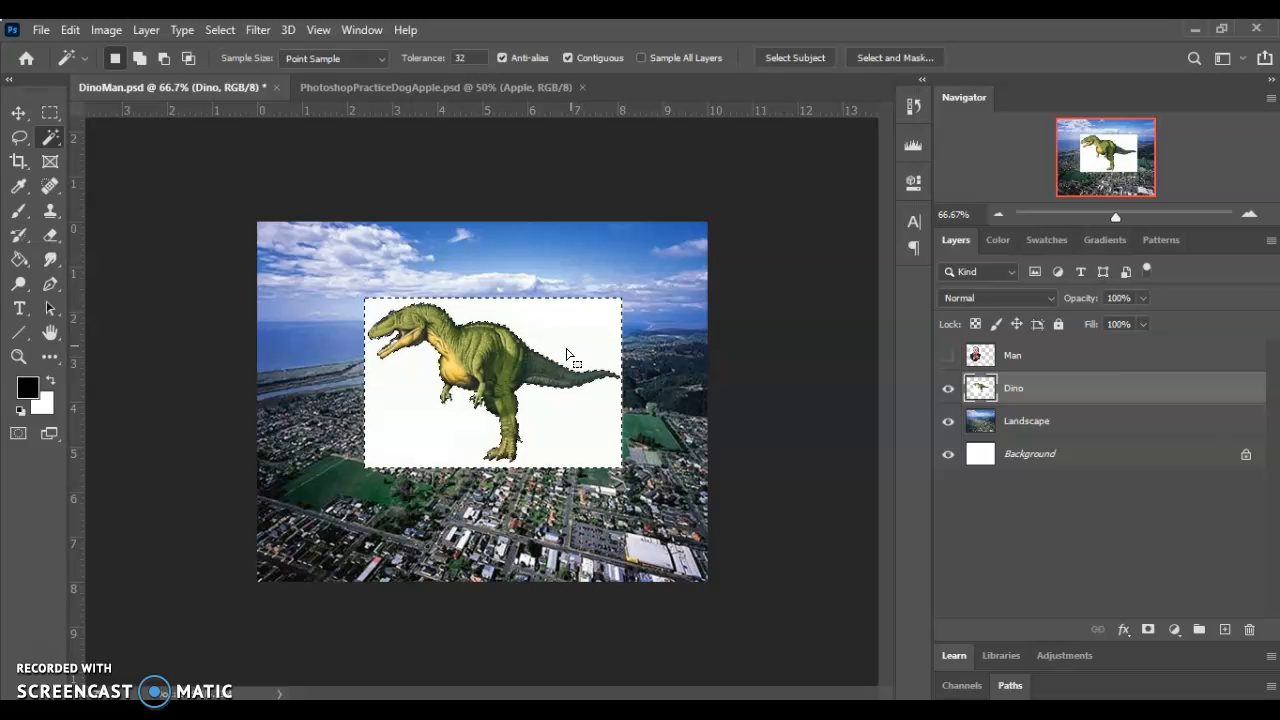
{"action": "left_click", "coordinate": [1249, 215]}
{"action": "left_click", "coordinate": [1249, 215]}
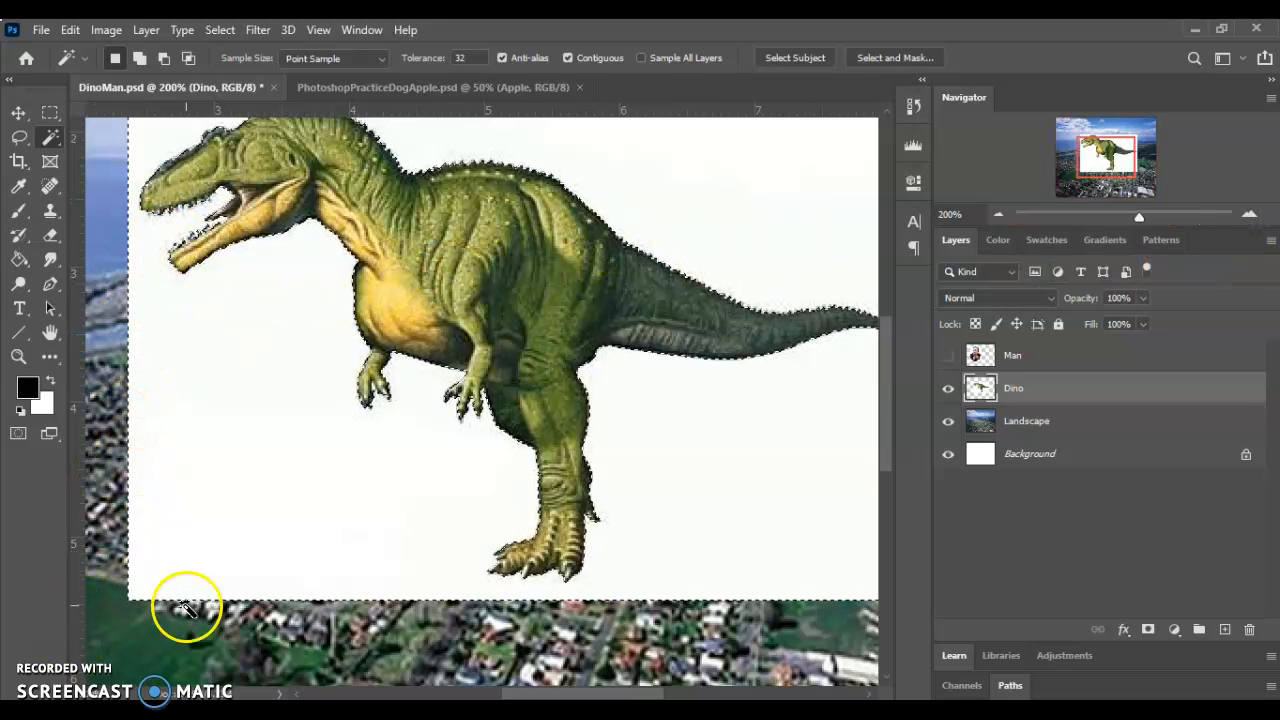
{"action": "scroll", "coordinate": [613, 272], "scroll_direction": "up", "scroll_amount": 2}
{"action": "scroll", "coordinate": [613, 272], "scroll_direction": "up", "scroll_amount": 2}
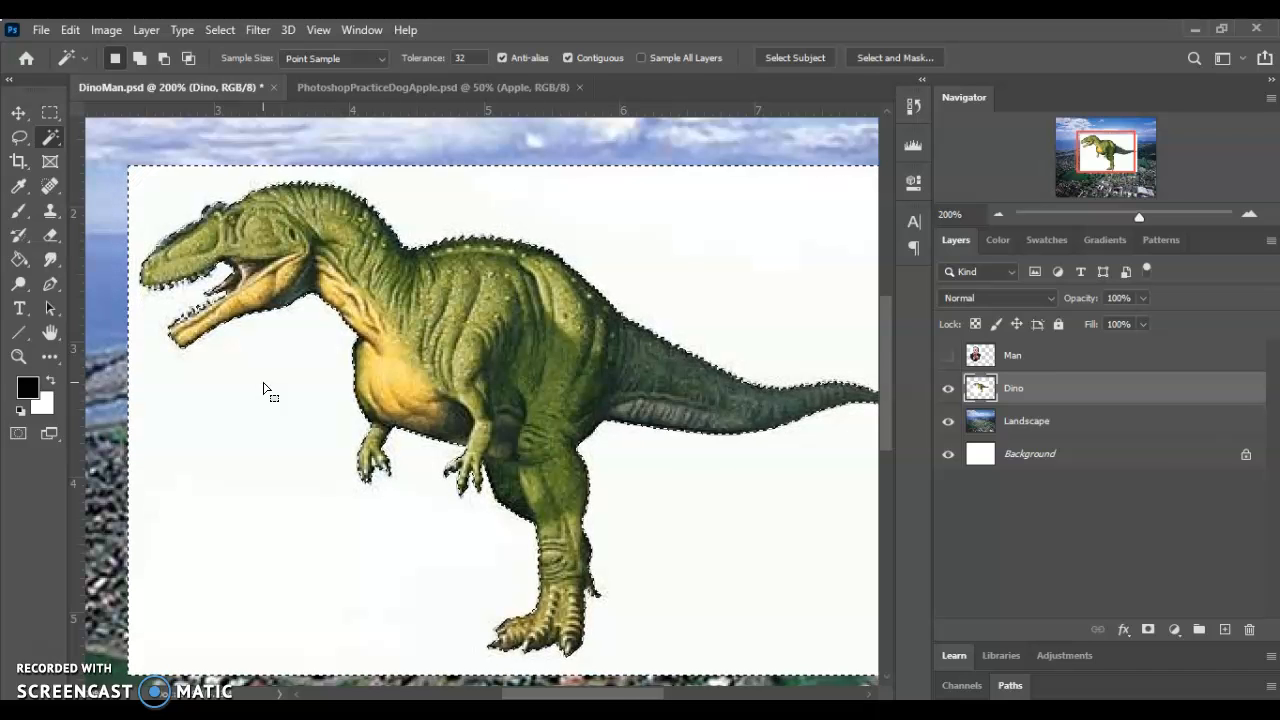
{"action": "key", "text": "Delete"}
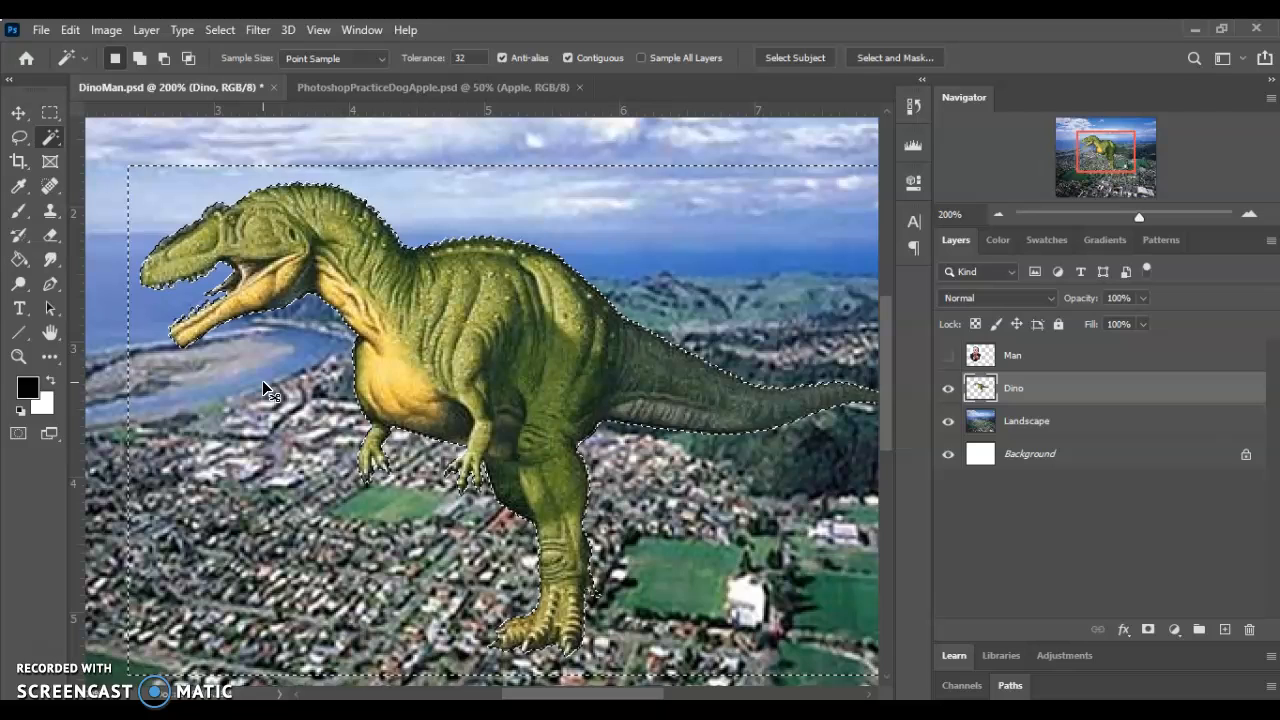
{"action": "key", "text": "ctrl+d"}
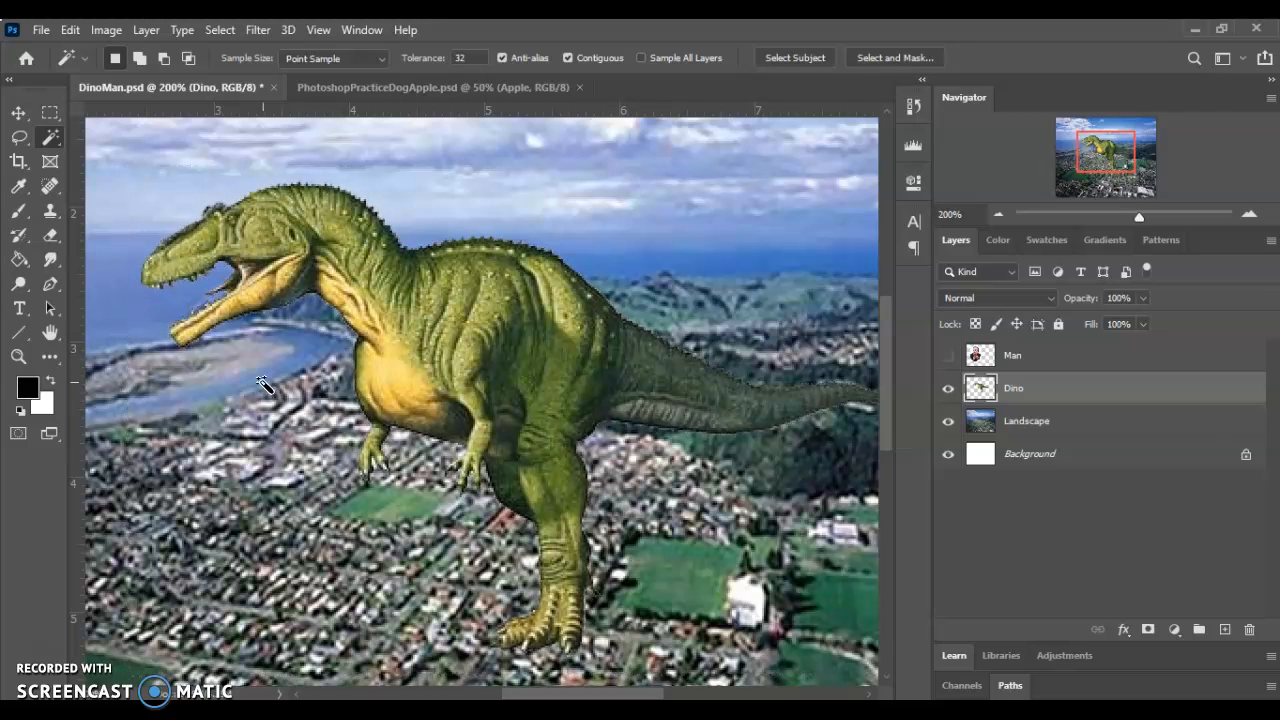
{"action": "left_click", "coordinate": [137, 178]}
Step: Select the Man layer and make it visible over the dinosaur and landscape
{"action": "left_click", "coordinate": [999, 214]}
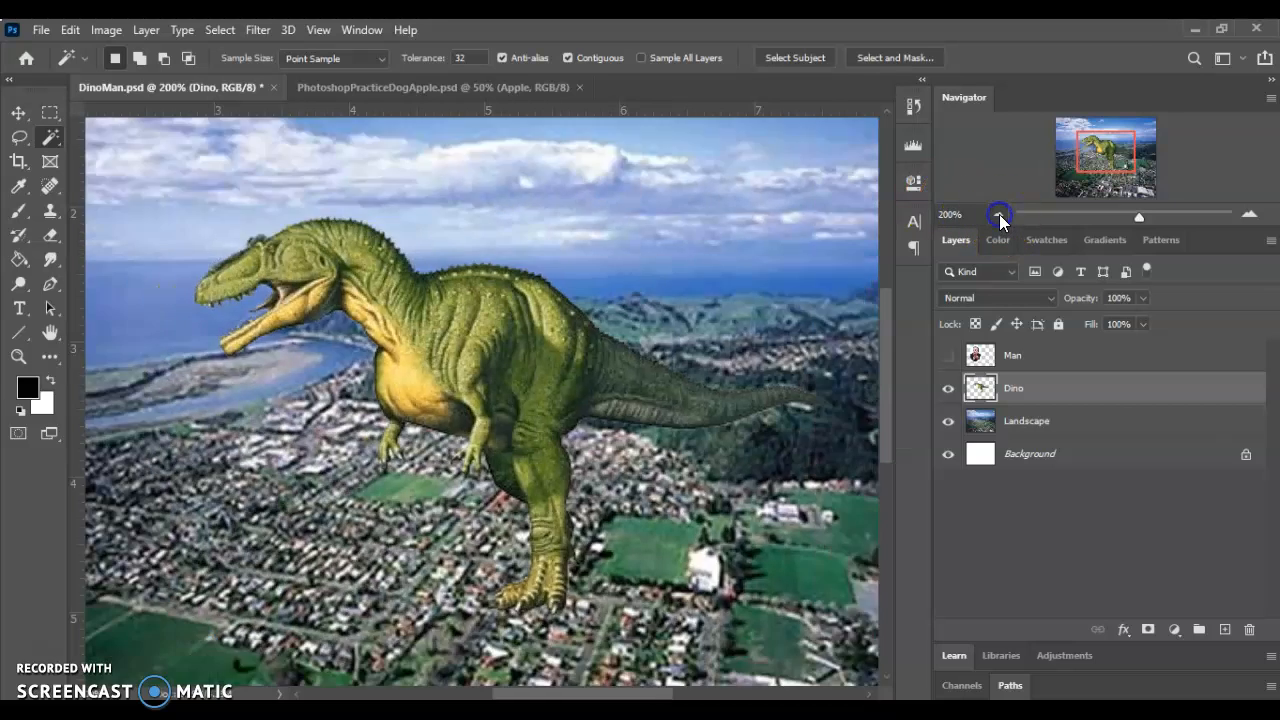
{"action": "left_click", "coordinate": [999, 214]}
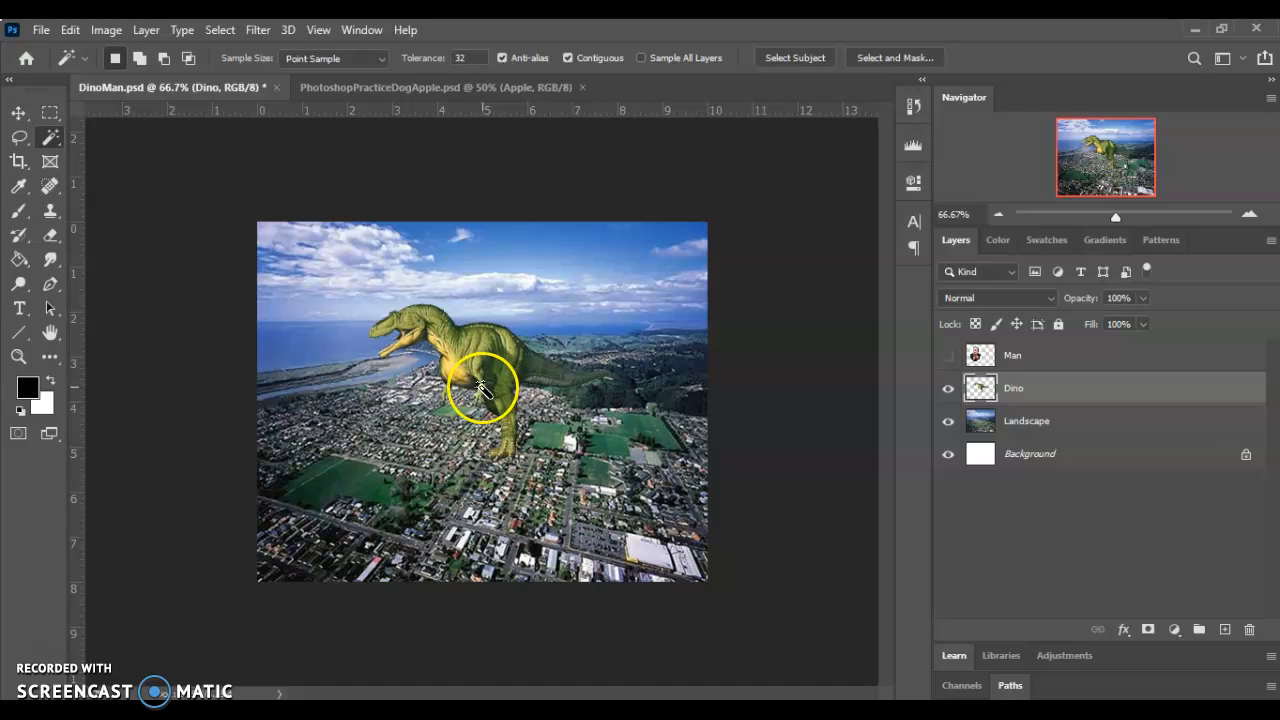
{"action": "left_click", "coordinate": [1050, 356]}
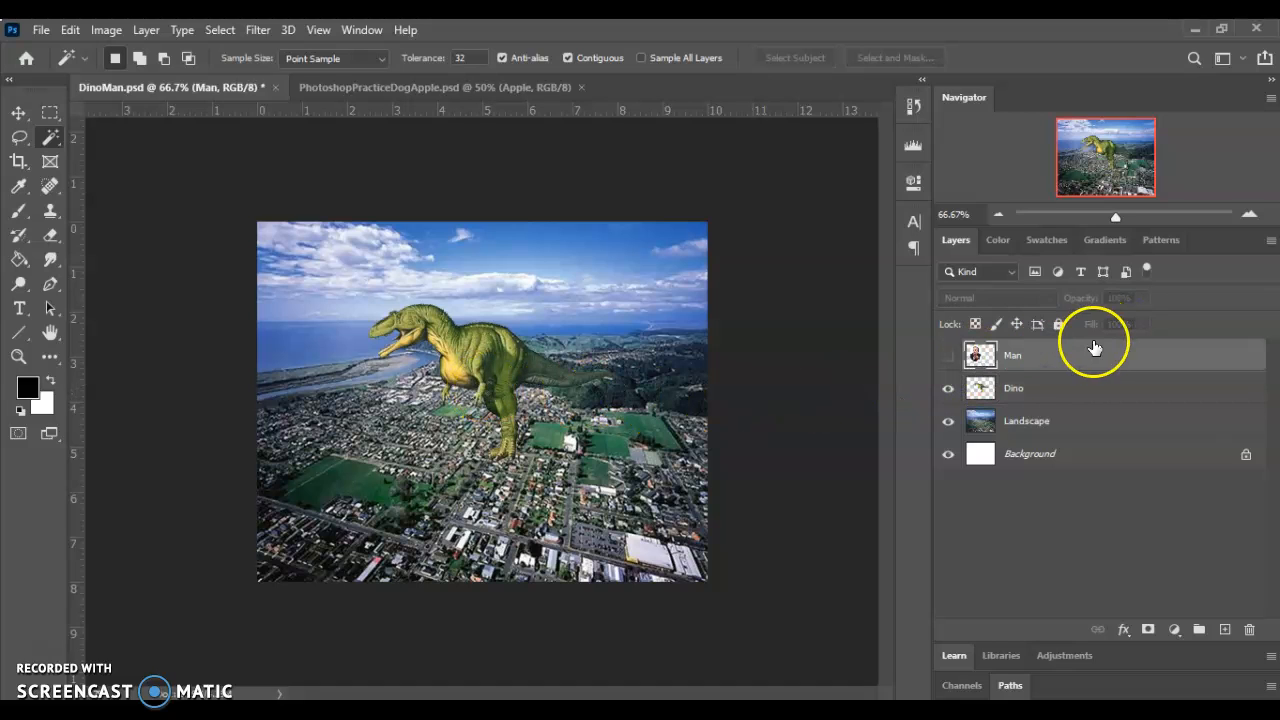
{"action": "left_click", "coordinate": [946, 356]}
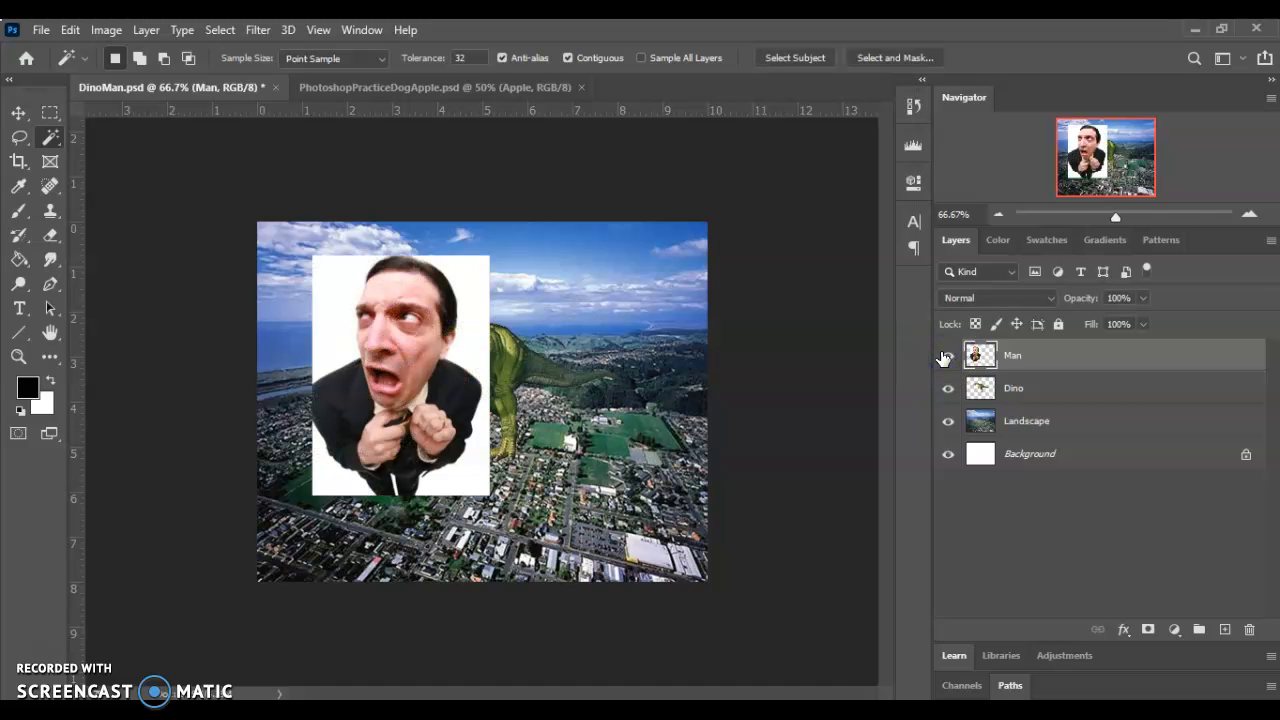
{"action": "left_click", "coordinate": [1249, 214]}
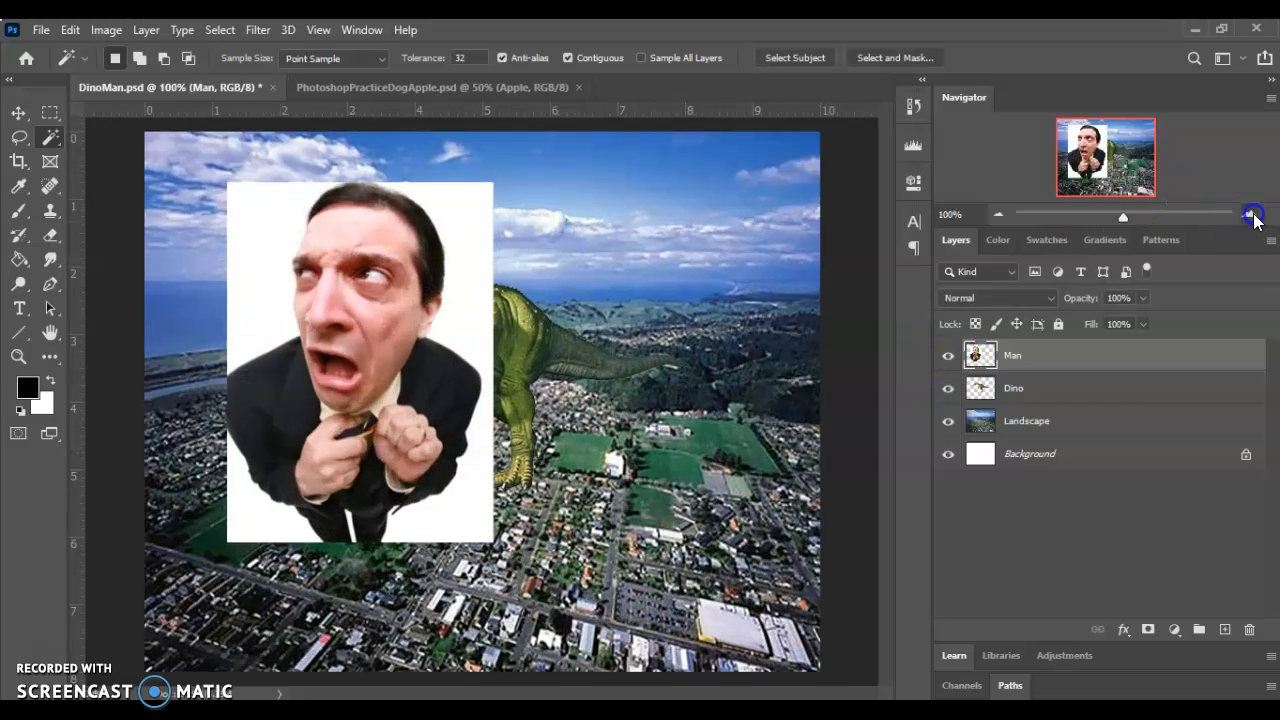
{"action": "left_click", "coordinate": [1249, 214]}
{"action": "left_click_drag", "start_coordinate": [1108, 152], "coordinate": [1096, 133]}
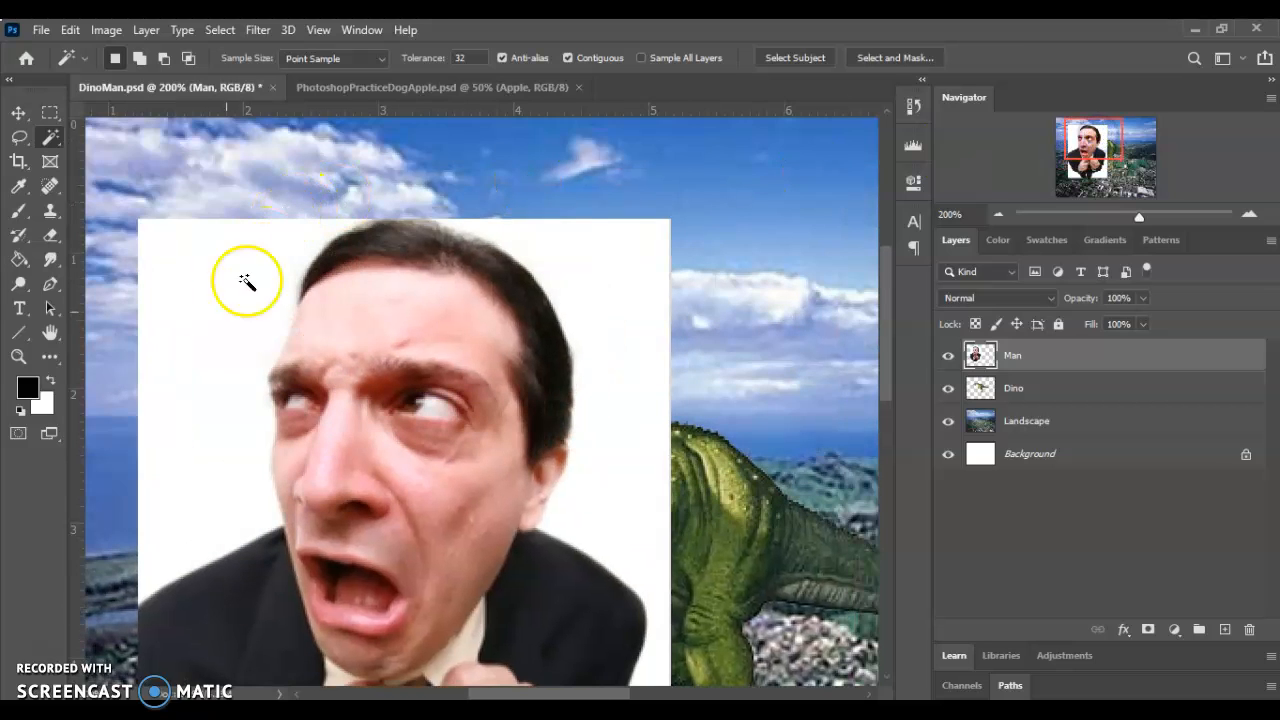
{"action": "scroll", "coordinate": [203, 533], "scroll_direction": "down", "scroll_amount": 1}
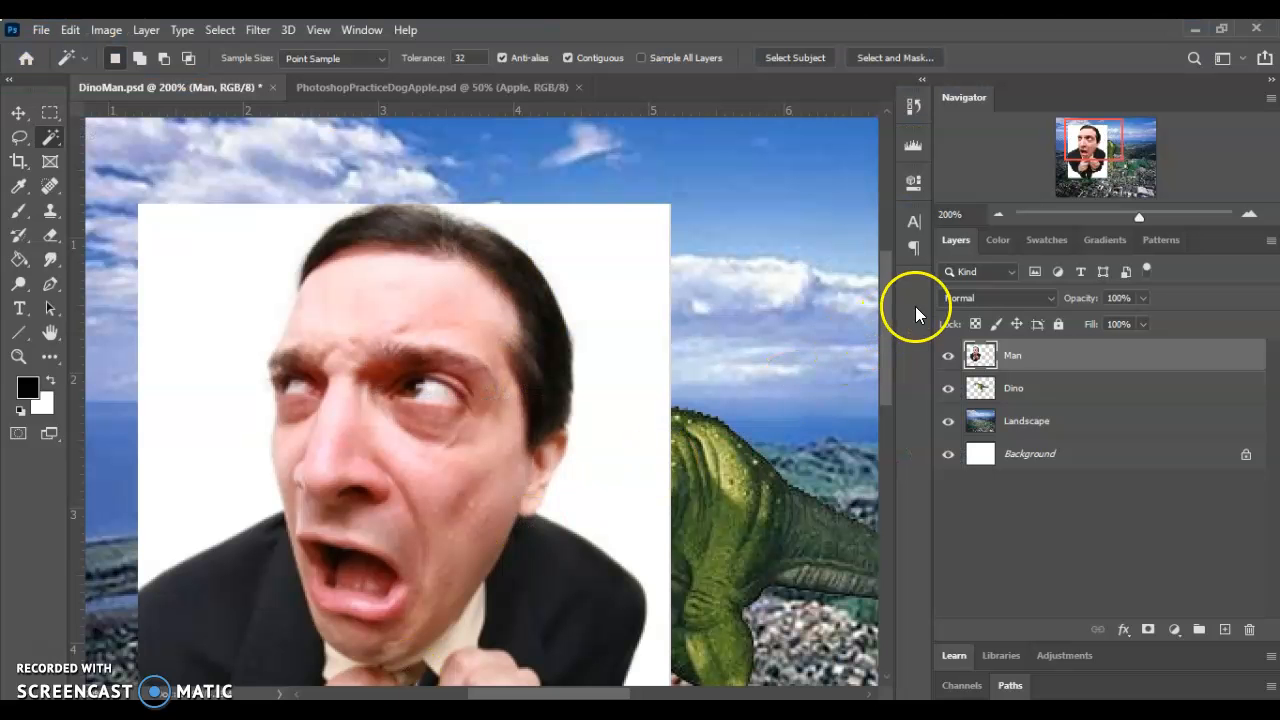
{"action": "left_click", "coordinate": [999, 214]}
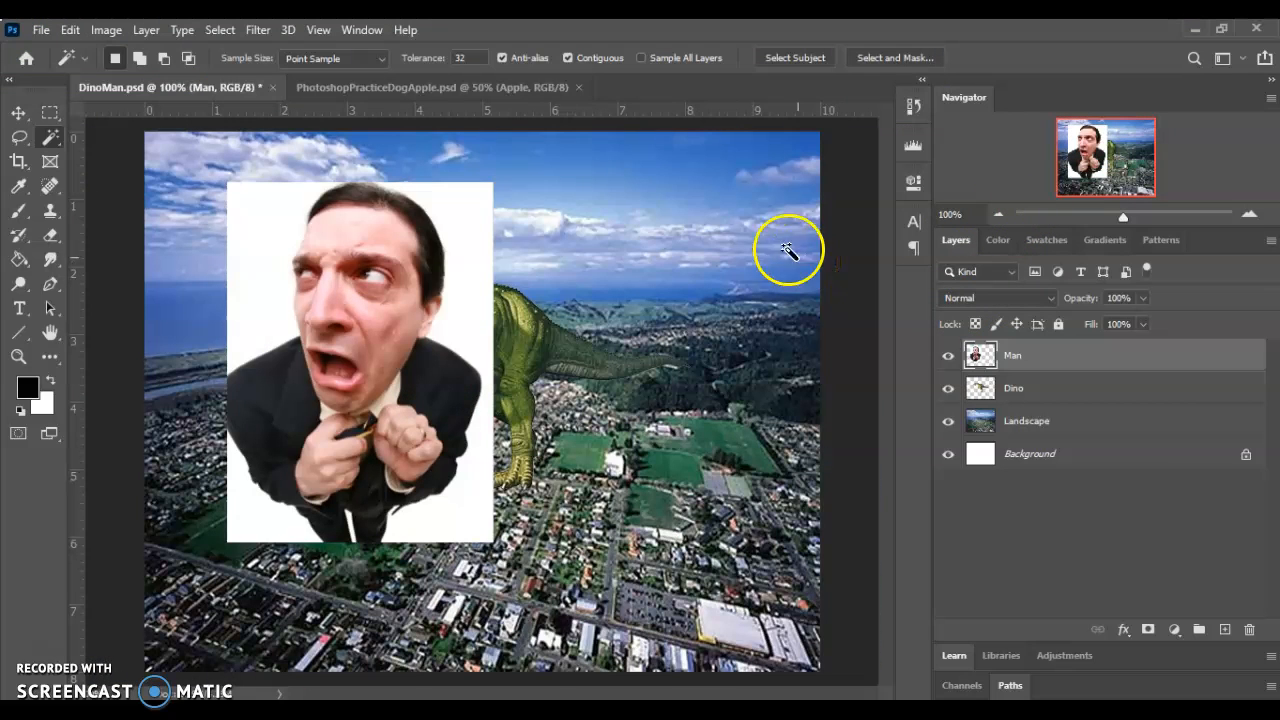
Step: Activate the freehand Lasso tool and enlarge the man's head to 200%
{"action": "left_click", "coordinate": [19, 141]}
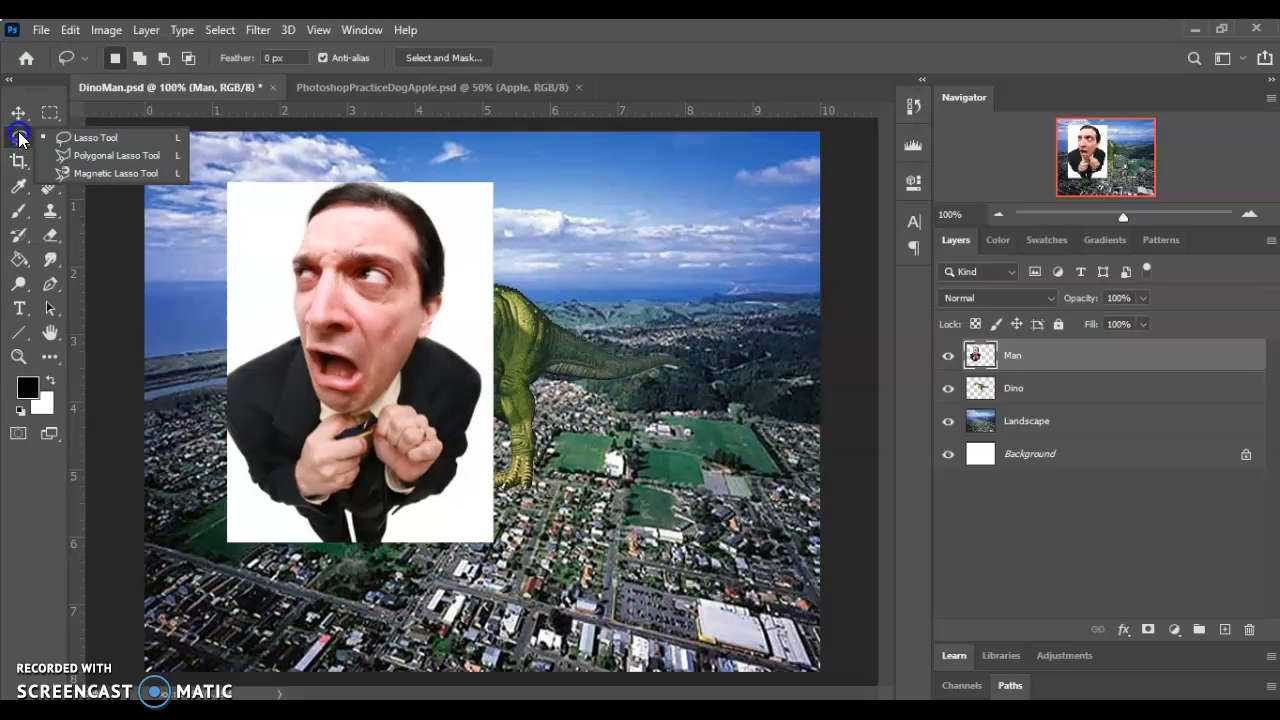
{"action": "mouse_move", "coordinate": [77, 128]}
{"action": "left_mouse_down"}
{"action": "mouse_move", "coordinate": [114, 155]}
{"action": "mouse_move", "coordinate": [120, 178]}
{"action": "mouse_move", "coordinate": [111, 139]}
{"action": "left_mouse_up"}
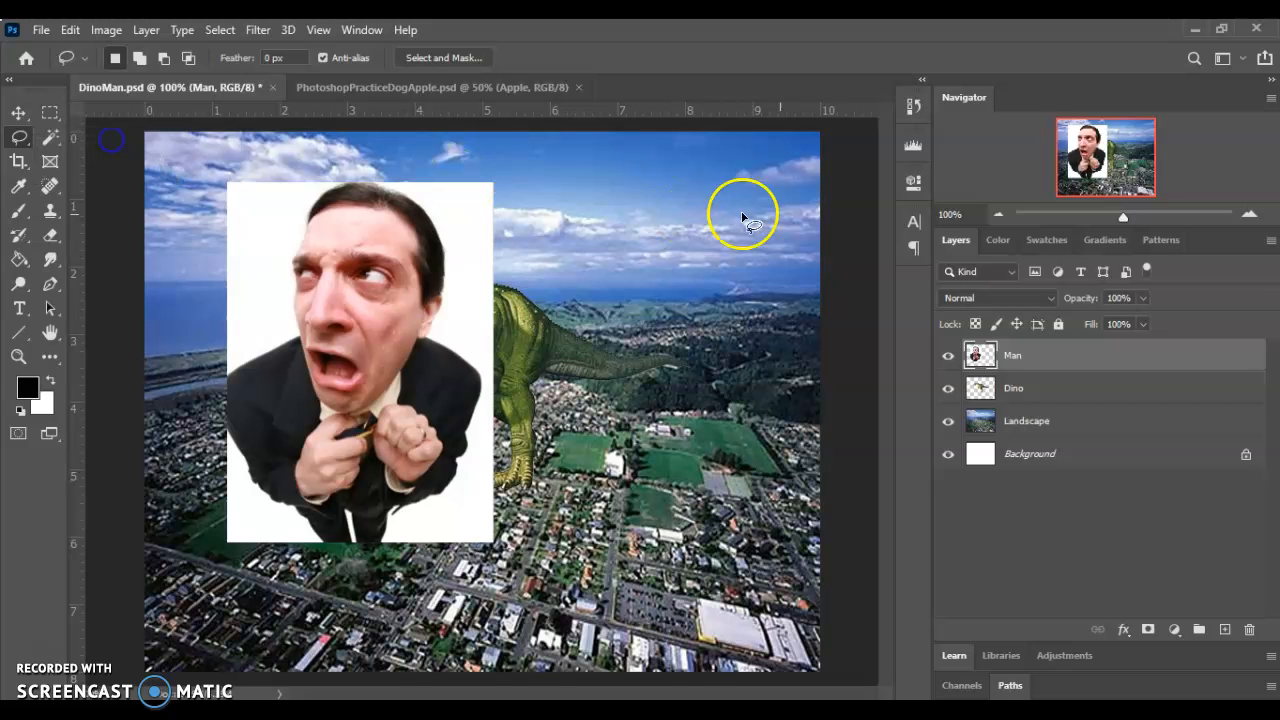
{"action": "left_click", "coordinate": [1250, 214]}
{"action": "mouse_move", "coordinate": [1108, 163]}
{"action": "left_mouse_down"}
{"action": "mouse_move", "coordinate": [1083, 140]}
{"action": "mouse_move", "coordinate": [1097, 150]}
{"action": "left_mouse_up"}
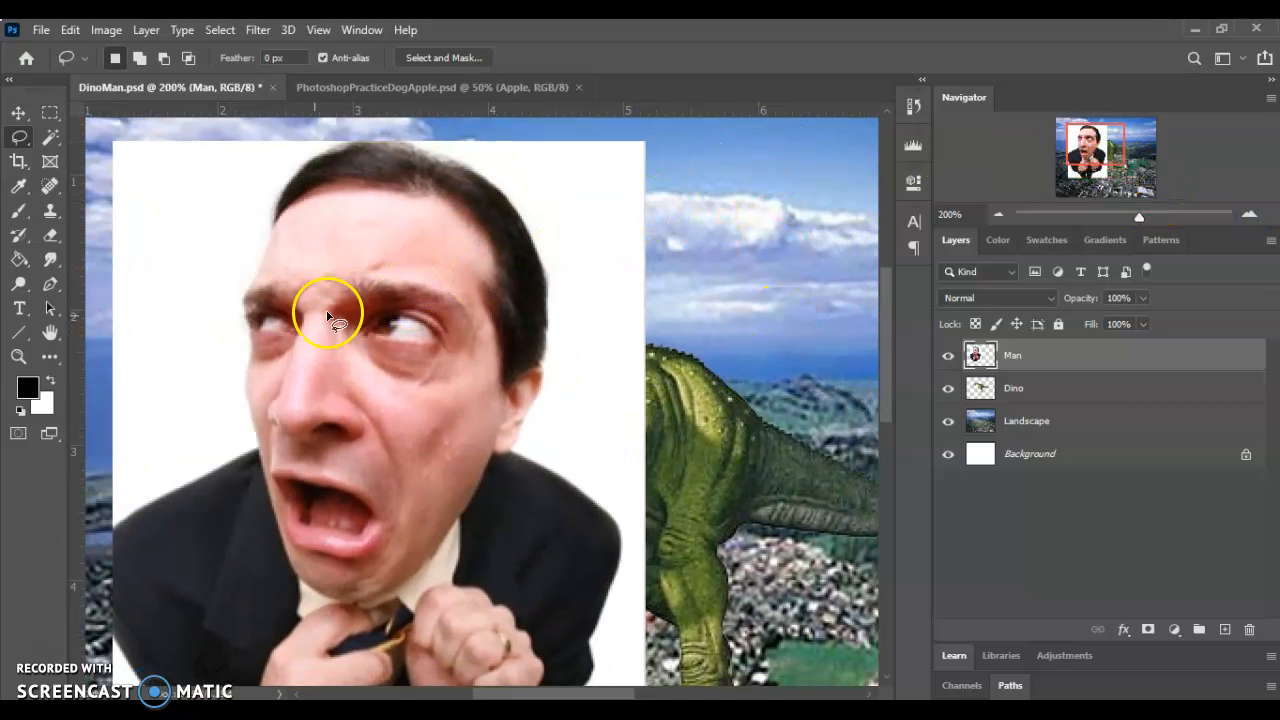
{"action": "left_click_drag", "start_coordinate": [273, 227], "coordinate": [273, 227]}
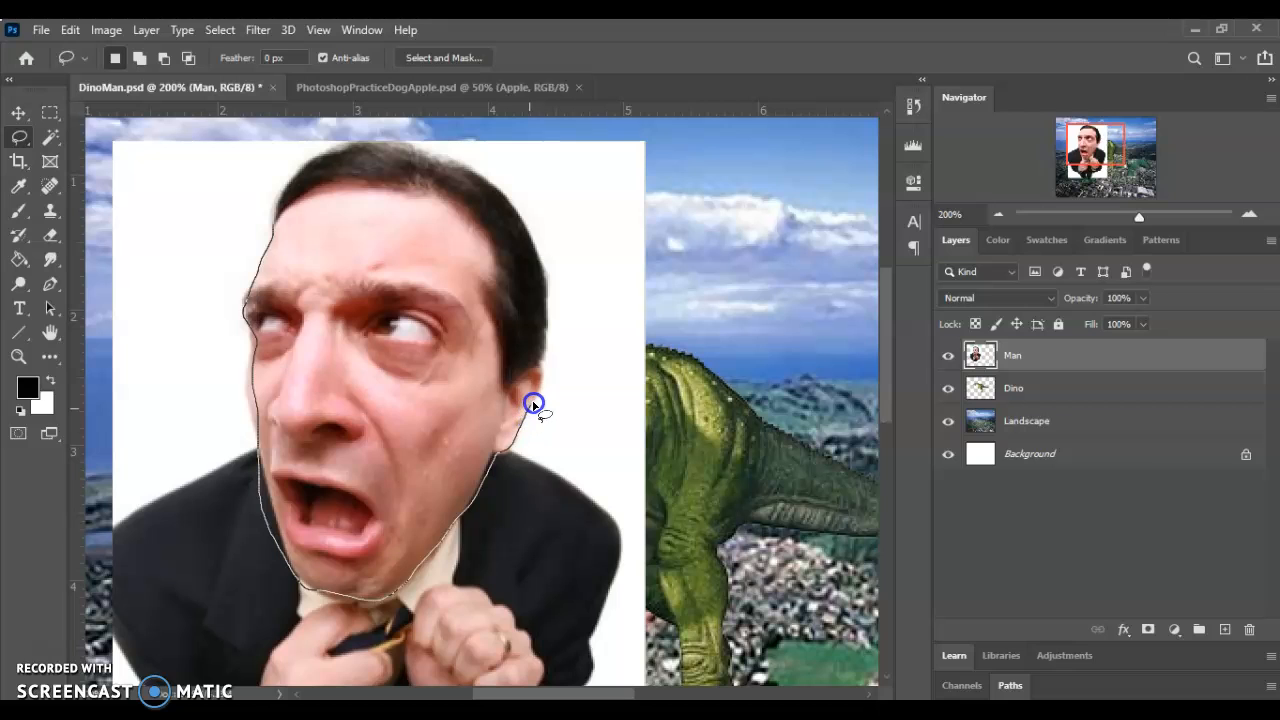
{"action": "mouse_move", "coordinate": [545, 280]}
{"action": "left_mouse_down"}
{"action": "mouse_move", "coordinate": [540, 266]}
{"action": "mouse_move", "coordinate": [549, 271]}
{"action": "mouse_move", "coordinate": [520, 280]}
{"action": "mouse_move", "coordinate": [531, 268]}
{"action": "left_mouse_up"}
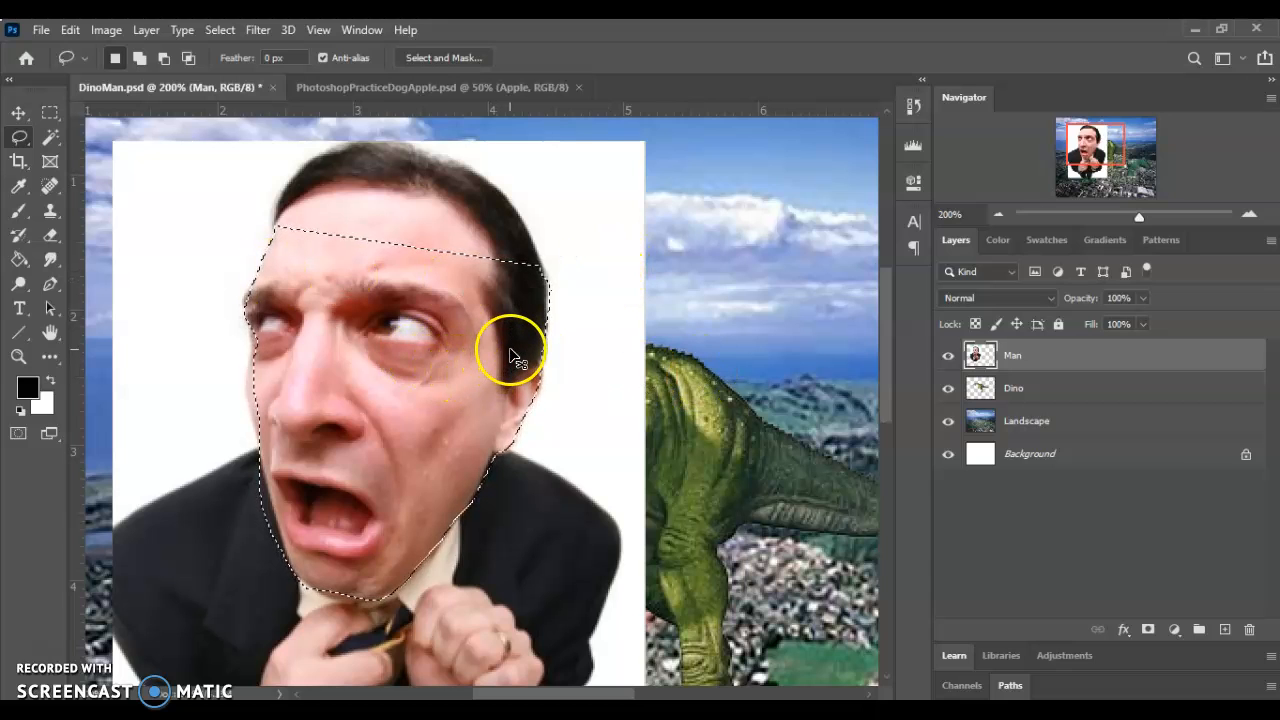
{"action": "key", "text": "ctrl+d"}
{"action": "left_click_drag", "start_coordinate": [501, 335], "coordinate": [497, 329]}
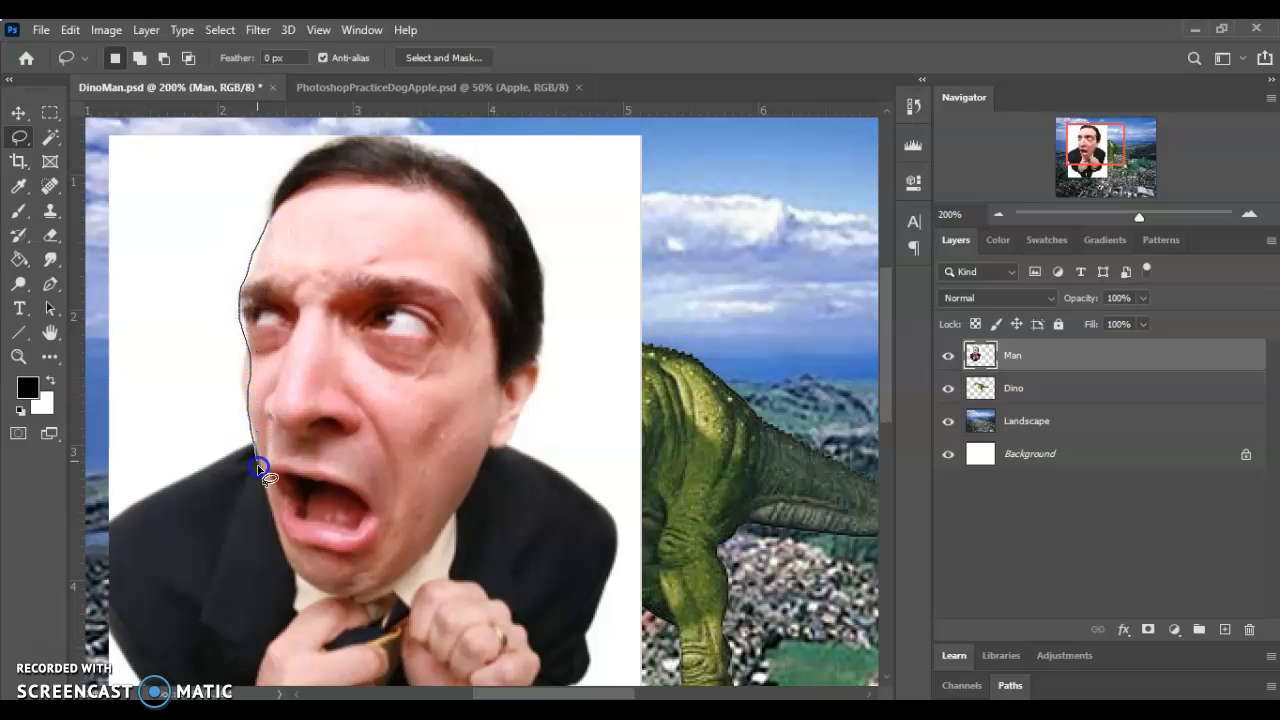
{"action": "mouse_move", "coordinate": [365, 605]}
{"action": "left_mouse_down"}
{"action": "mouse_move", "coordinate": [443, 537]}
{"action": "mouse_move", "coordinate": [430, 532]}
{"action": "left_mouse_up"}
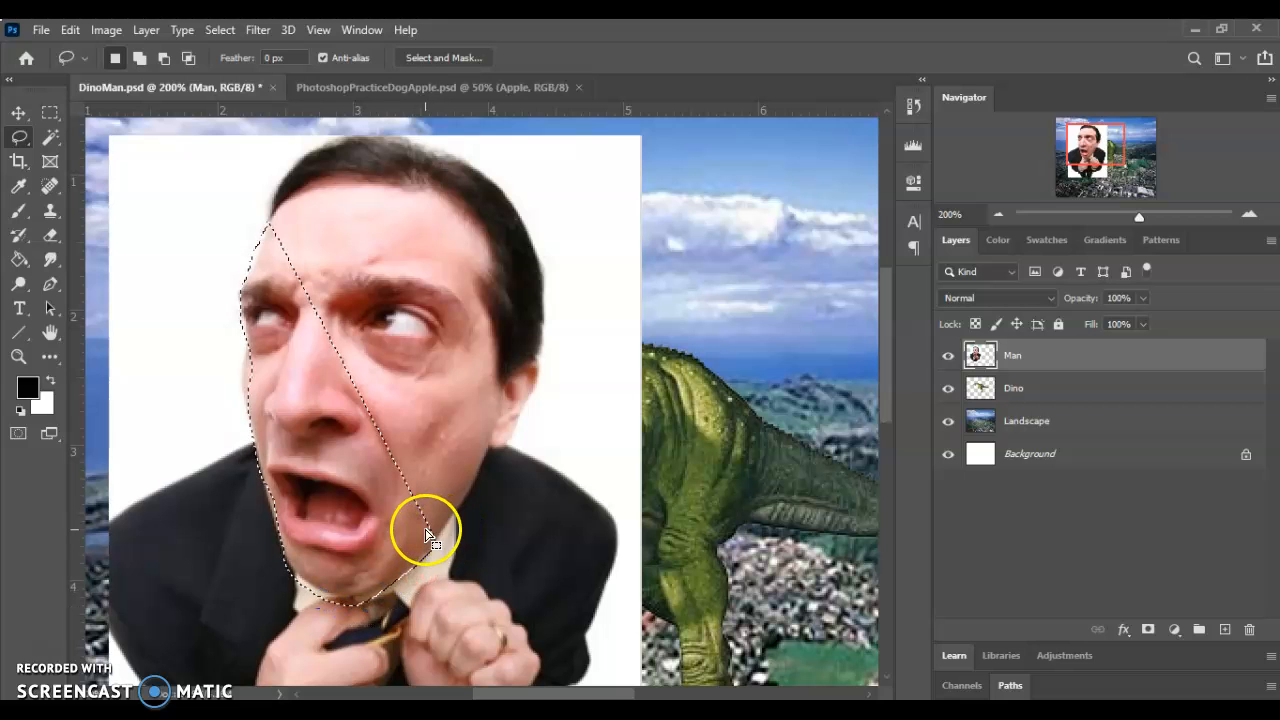
{"action": "key", "text": "ctrl+d"}
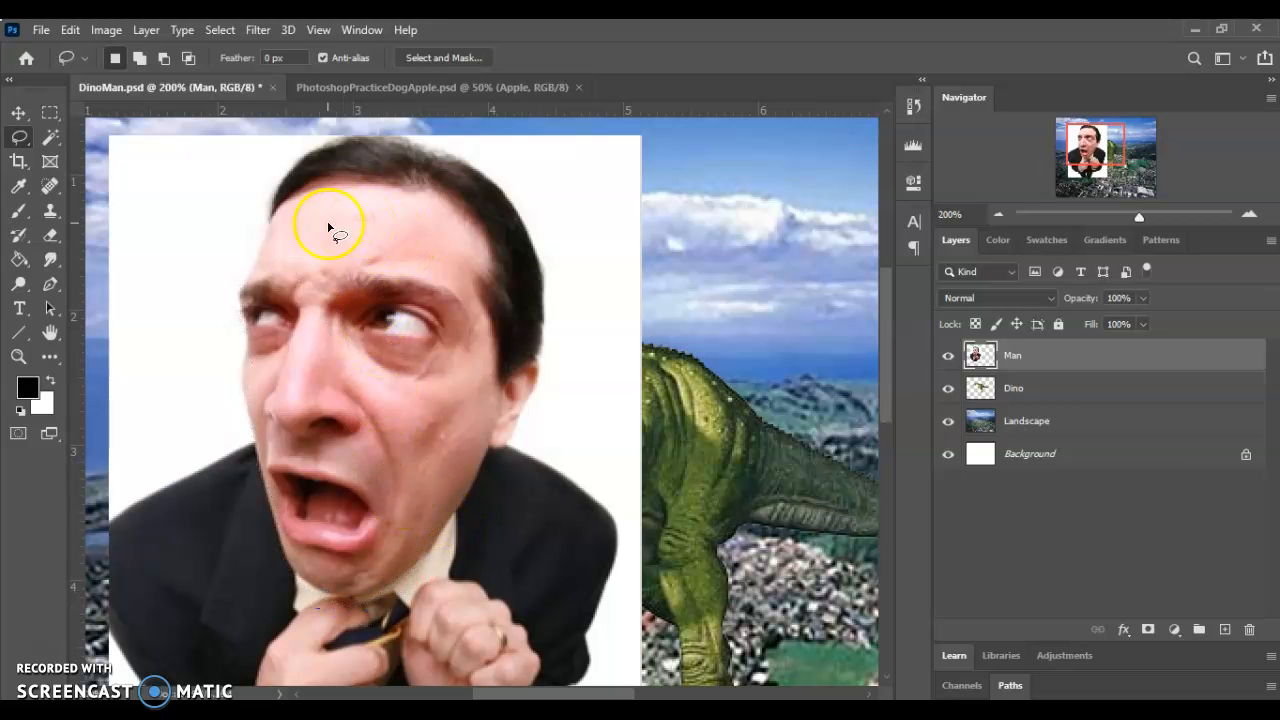
Step: Draw a closed freehand Lasso selection around the man's entire head, following the face, chin, ear and hair
{"action": "left_click_drag", "start_coordinate": [269, 205], "coordinate": [262, 240]}
{"action": "left_click_drag", "start_coordinate": [237, 296], "coordinate": [247, 356]}
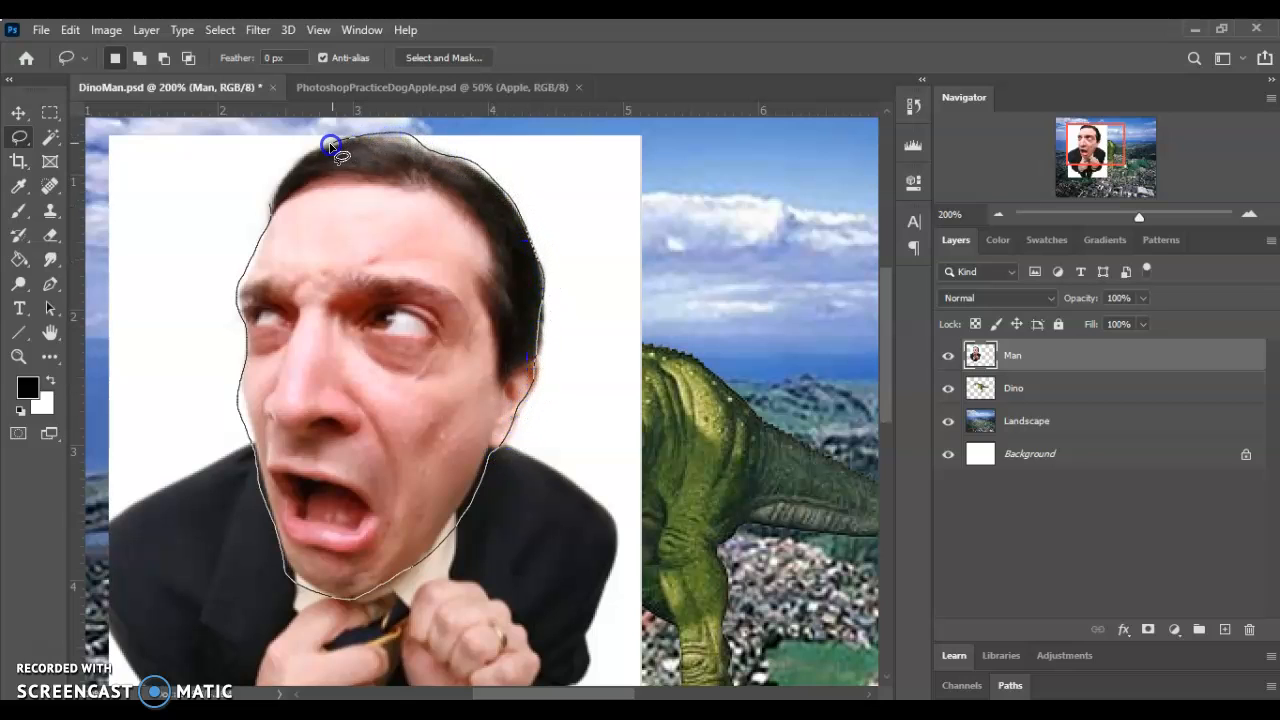
{"action": "left_click_drag", "start_coordinate": [268, 225], "coordinate": [271, 207]}
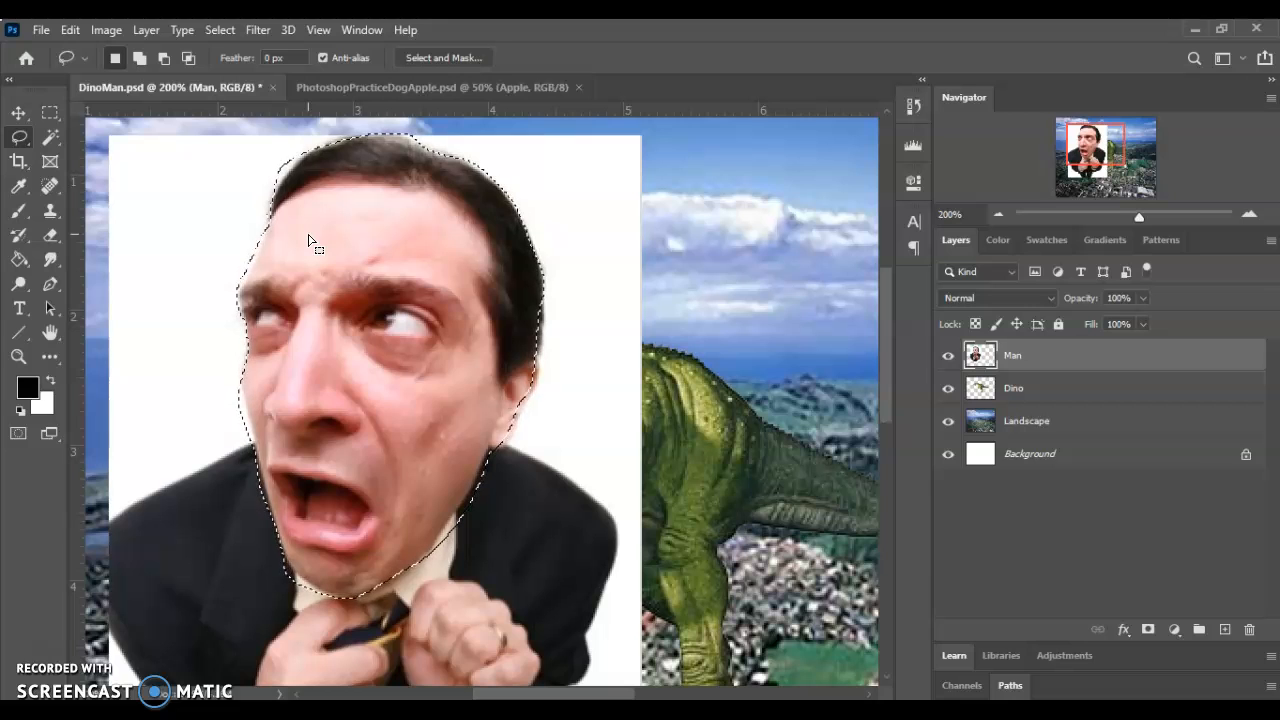
Step: Drop the freehand selection and outline the man's entire head with a closed Polygonal Lasso selection
{"action": "key", "text": "ctrl+d"}
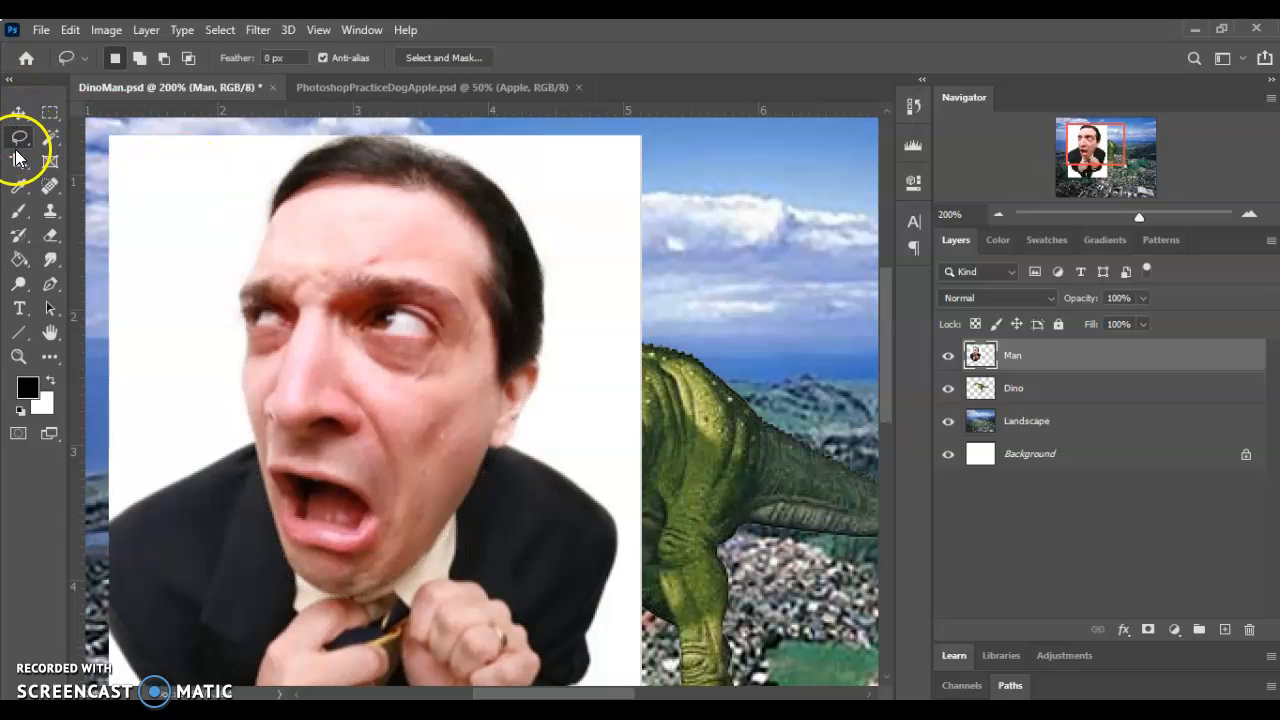
{"action": "left_click_drag", "start_coordinate": [20, 145], "coordinate": [85, 164]}
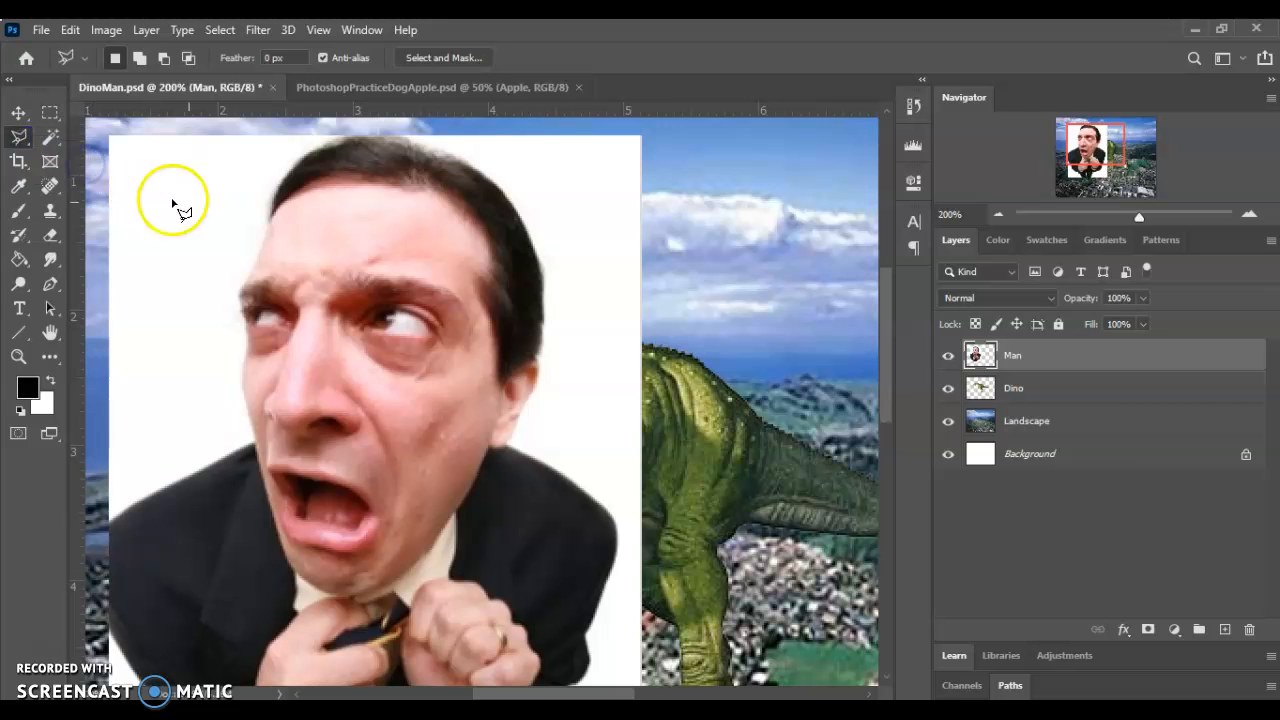
{"action": "left_click", "coordinate": [270, 221]}
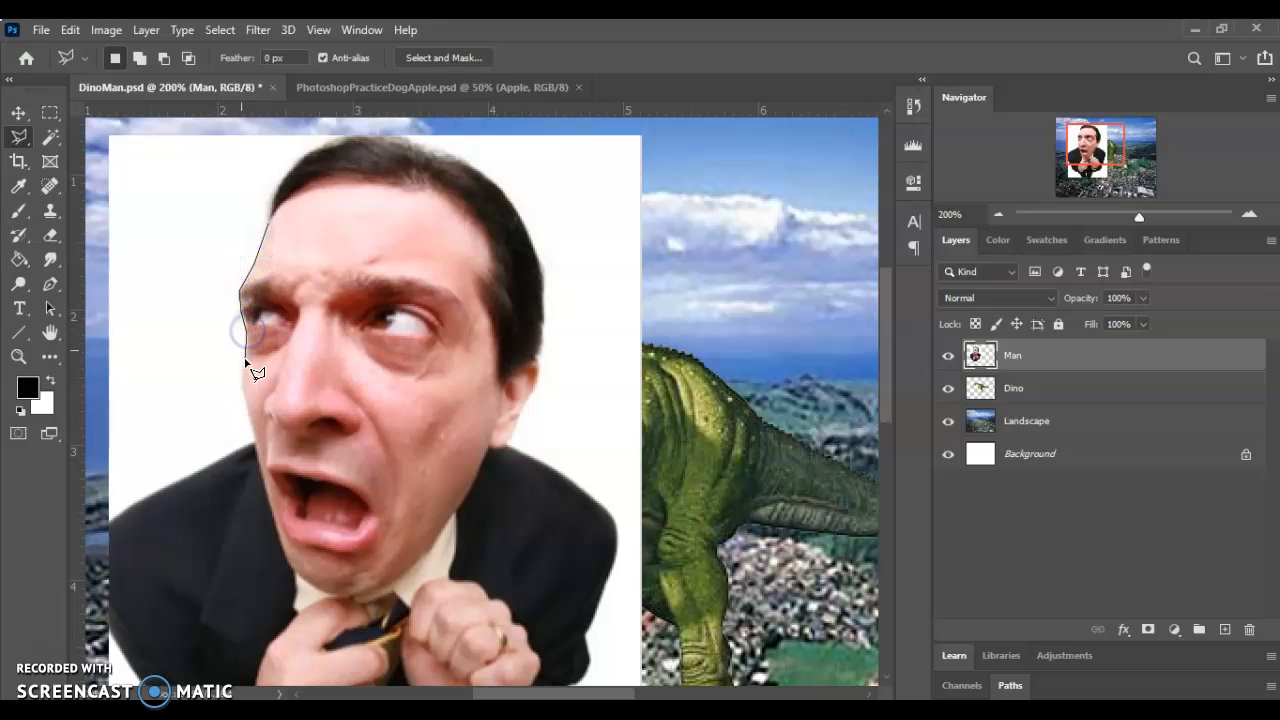
{"action": "left_click", "coordinate": [259, 464]}
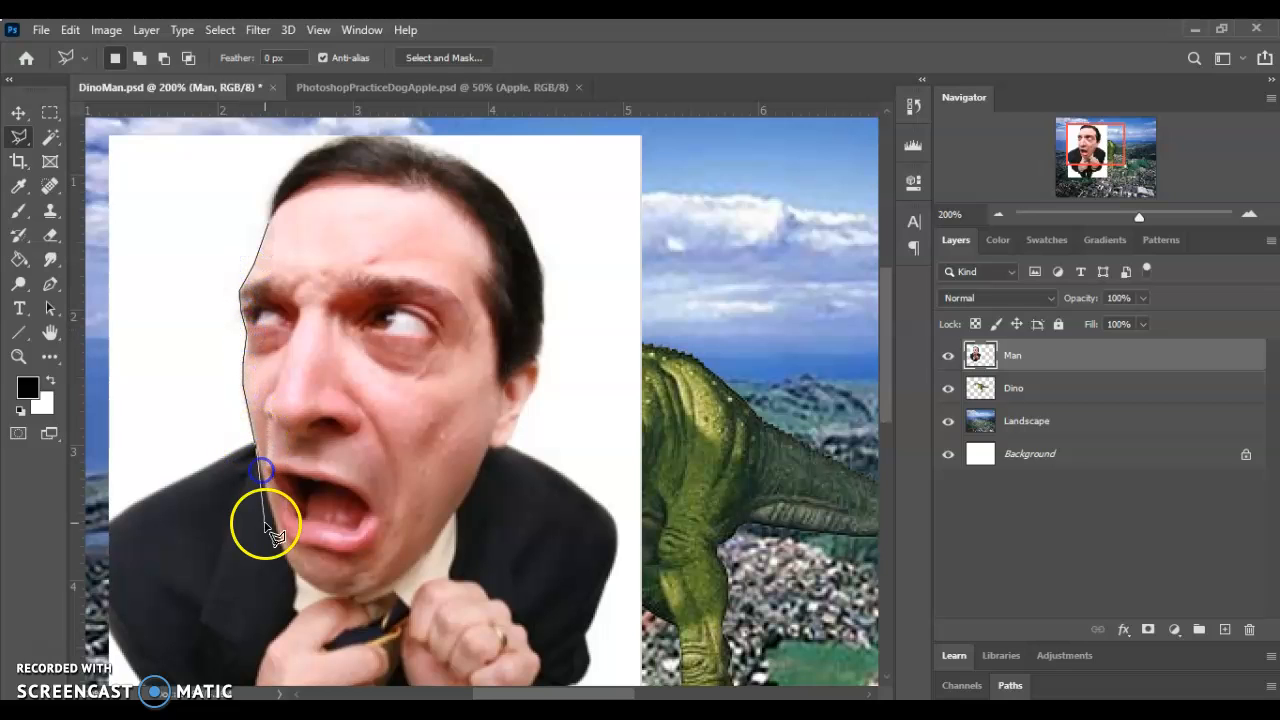
{"action": "left_click", "coordinate": [280, 539]}
{"action": "left_click", "coordinate": [302, 585]}
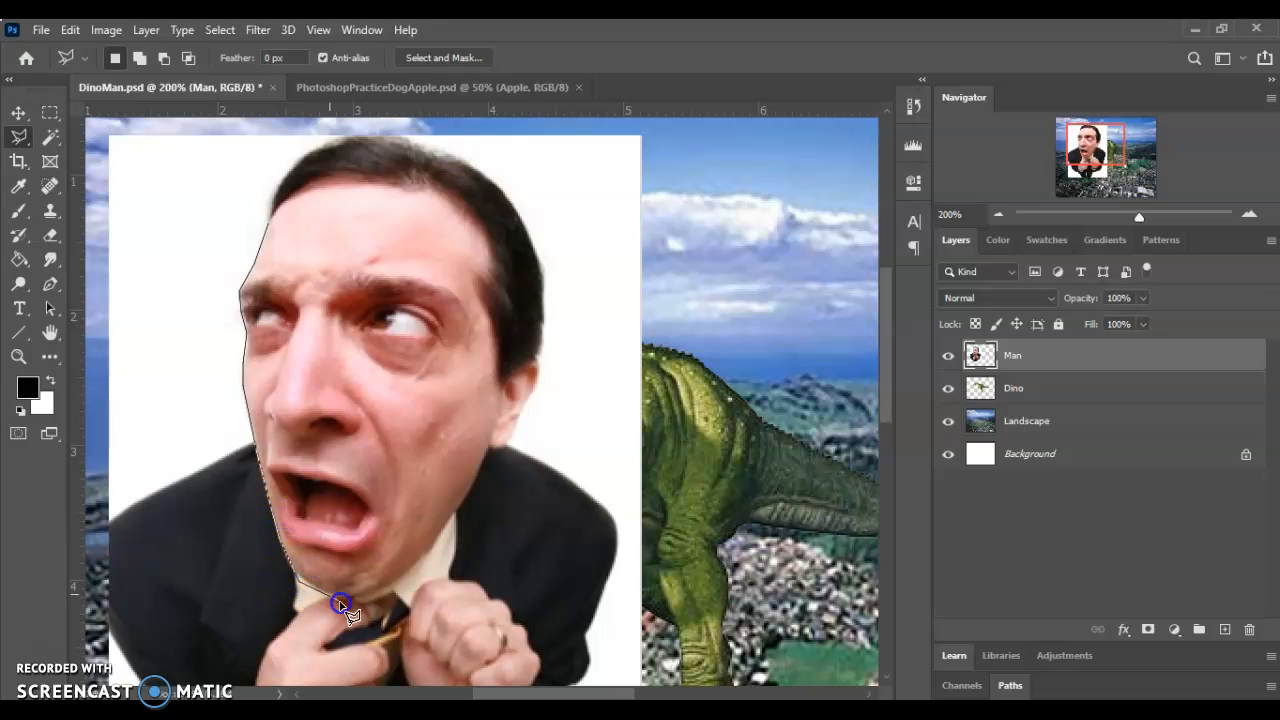
{"action": "left_click", "coordinate": [459, 506]}
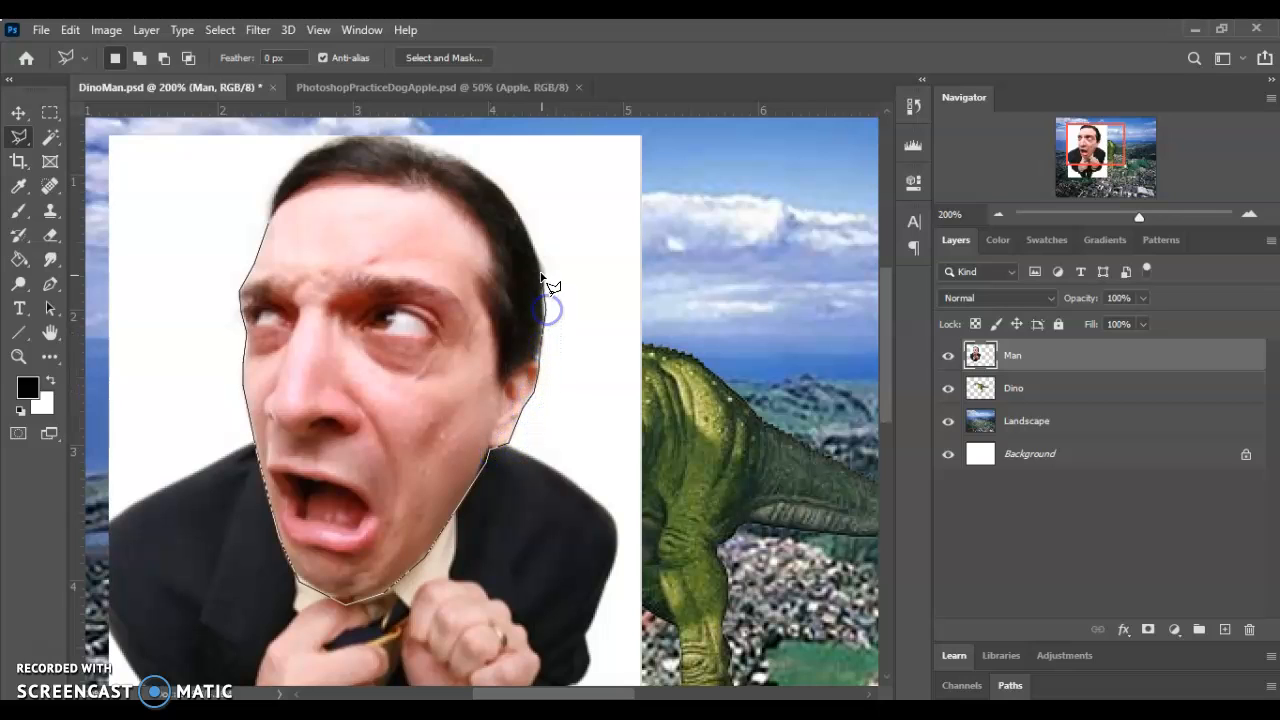
{"action": "left_click", "coordinate": [500, 187]}
{"action": "left_click", "coordinate": [394, 131]}
{"action": "left_click", "coordinate": [336, 141]}
{"action": "left_click", "coordinate": [295, 162]}
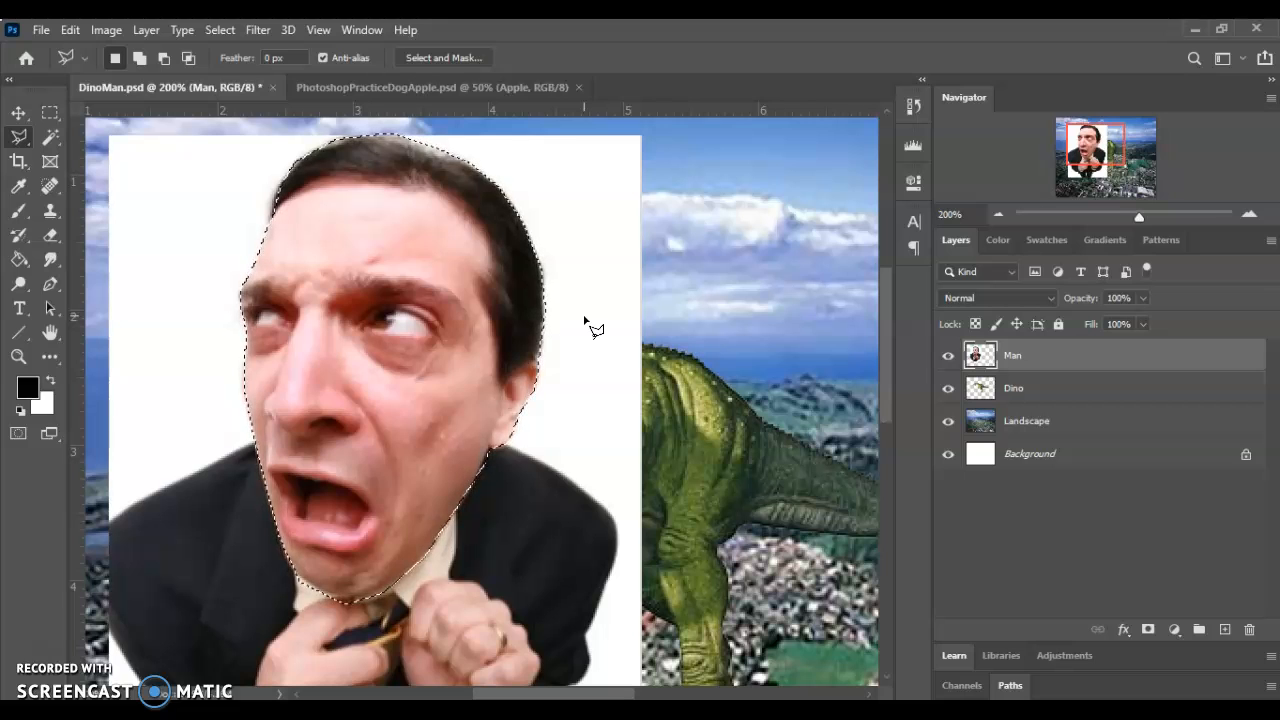
Step: Replace the polygonal selection with a closed Magnetic Lasso selection around the man's face, chin, ear and hair
{"action": "key", "text": "ctrl+d"}
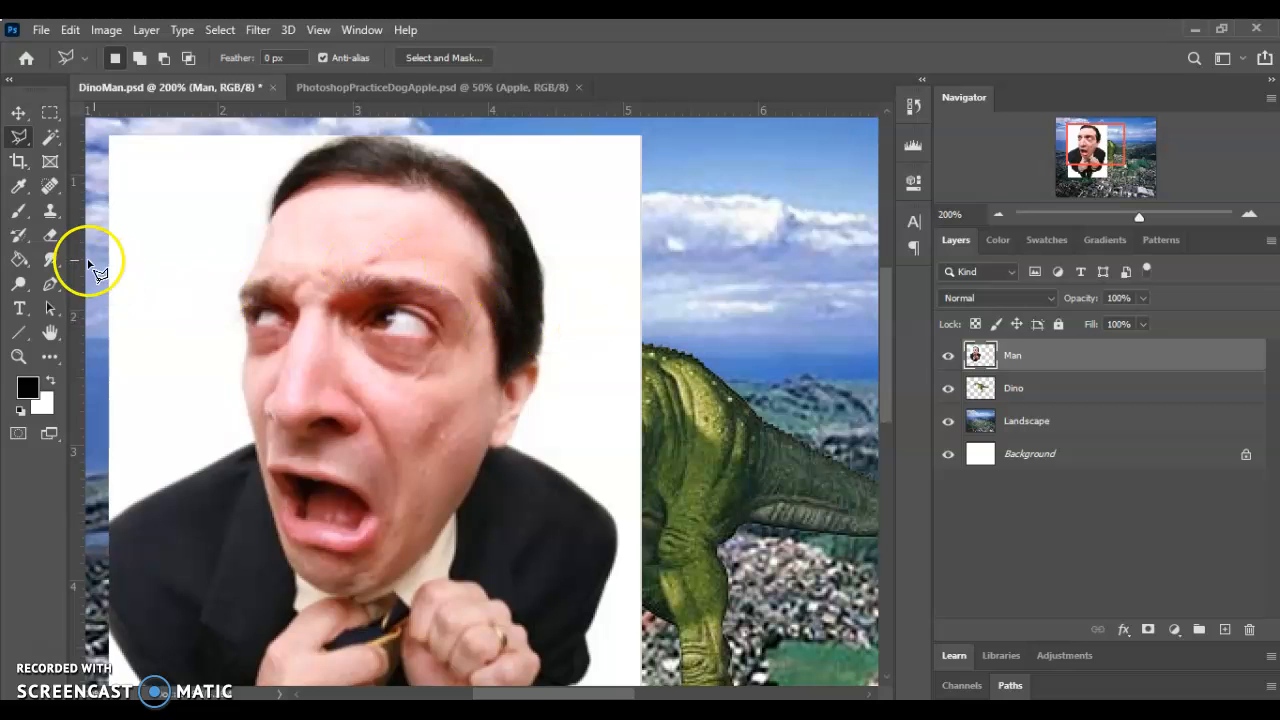
{"action": "right_click", "coordinate": [19, 140]}
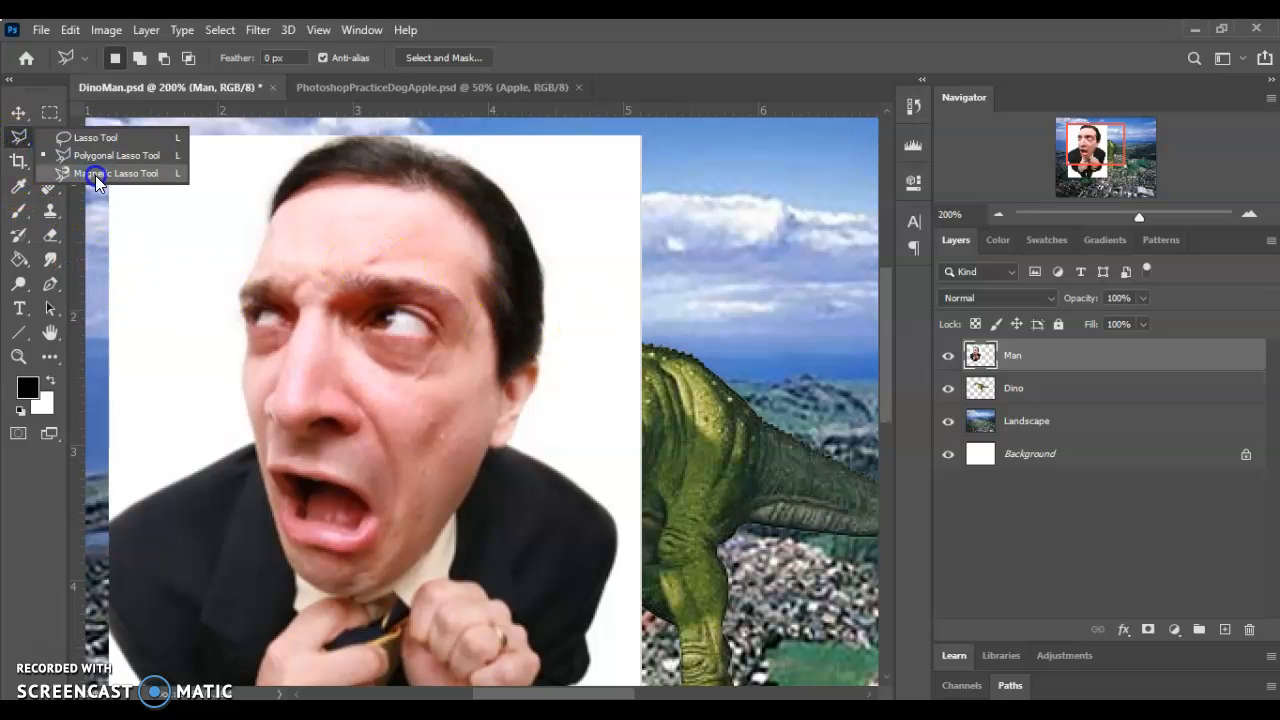
{"action": "left_click", "coordinate": [95, 175]}
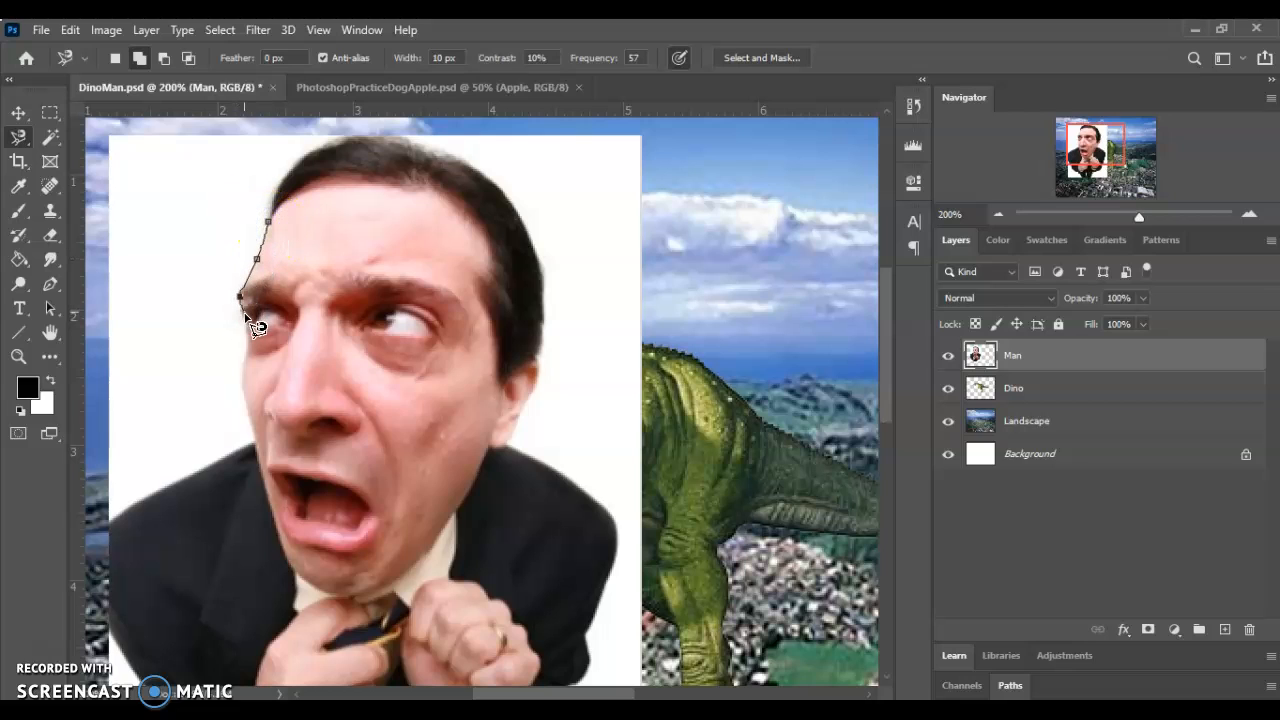
{"action": "mouse_move", "coordinate": [251, 335]}
{"action": "left_mouse_down"}
{"action": "mouse_move", "coordinate": [240, 369]}
{"action": "mouse_move", "coordinate": [266, 523]}
{"action": "mouse_move", "coordinate": [305, 594]}
{"action": "mouse_move", "coordinate": [340, 612]}
{"action": "mouse_move", "coordinate": [401, 598]}
{"action": "left_mouse_up"}
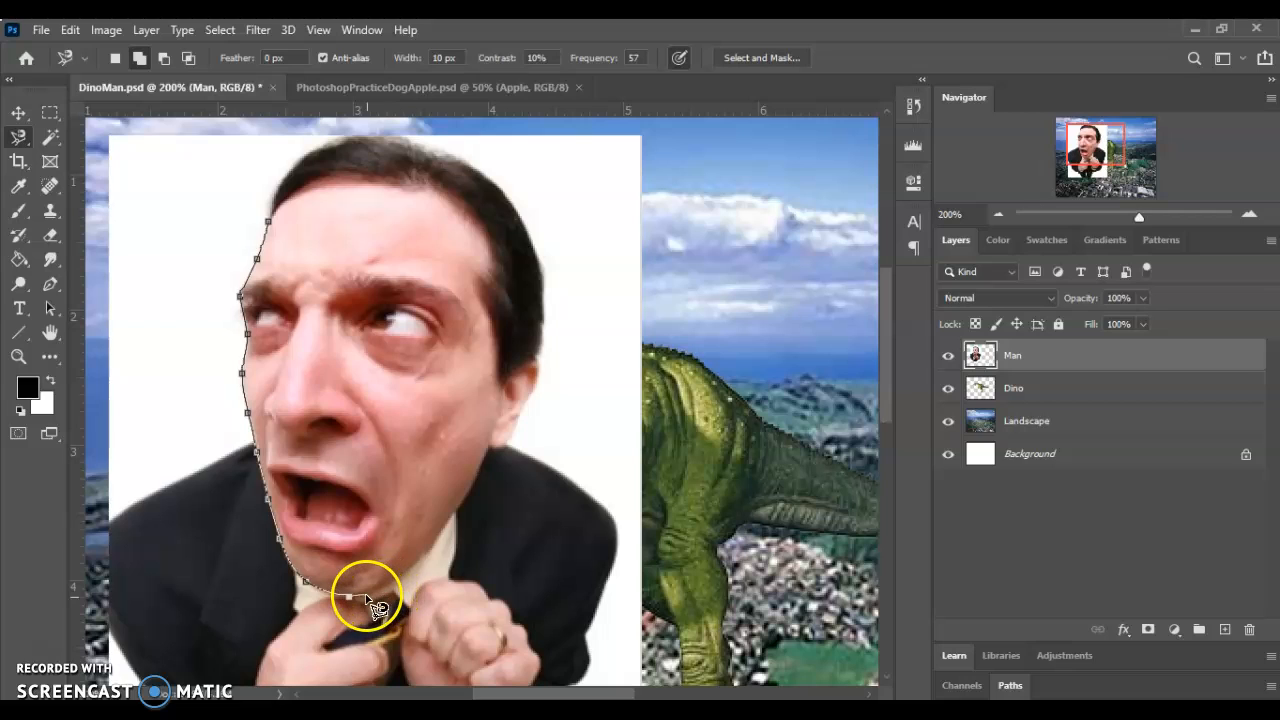
{"action": "left_click", "coordinate": [370, 594]}
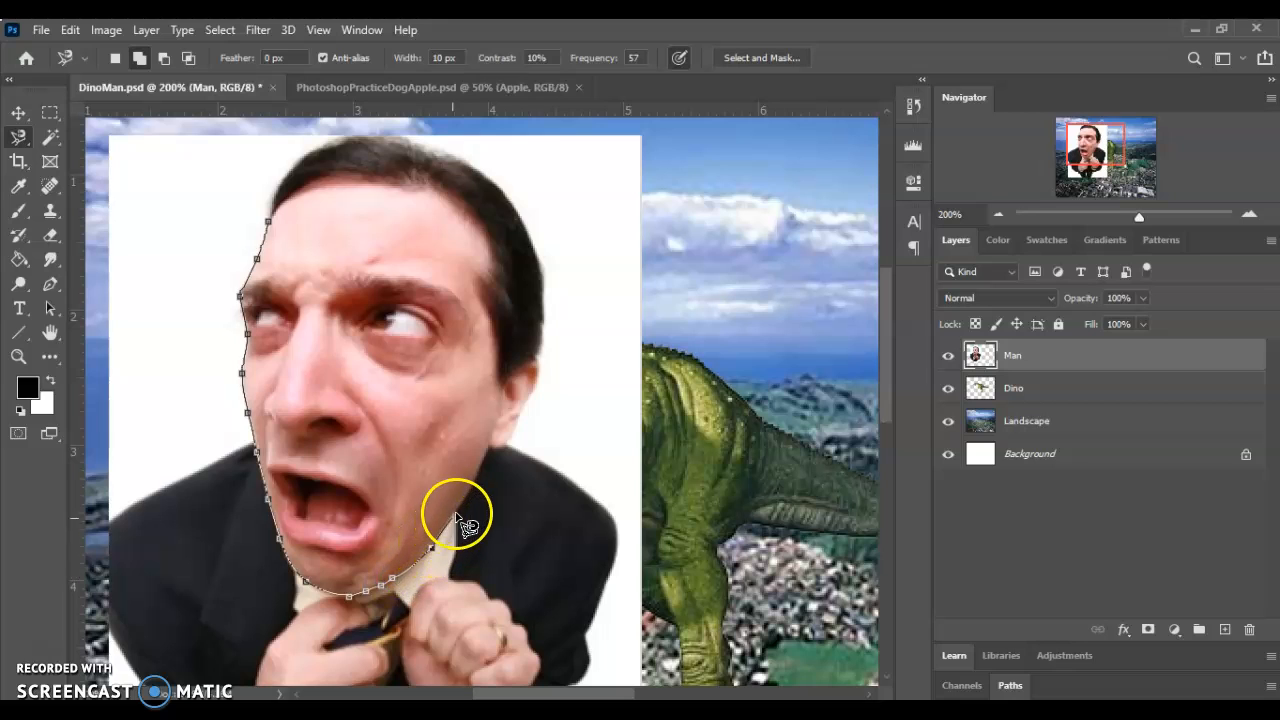
{"action": "left_click", "coordinate": [494, 446]}
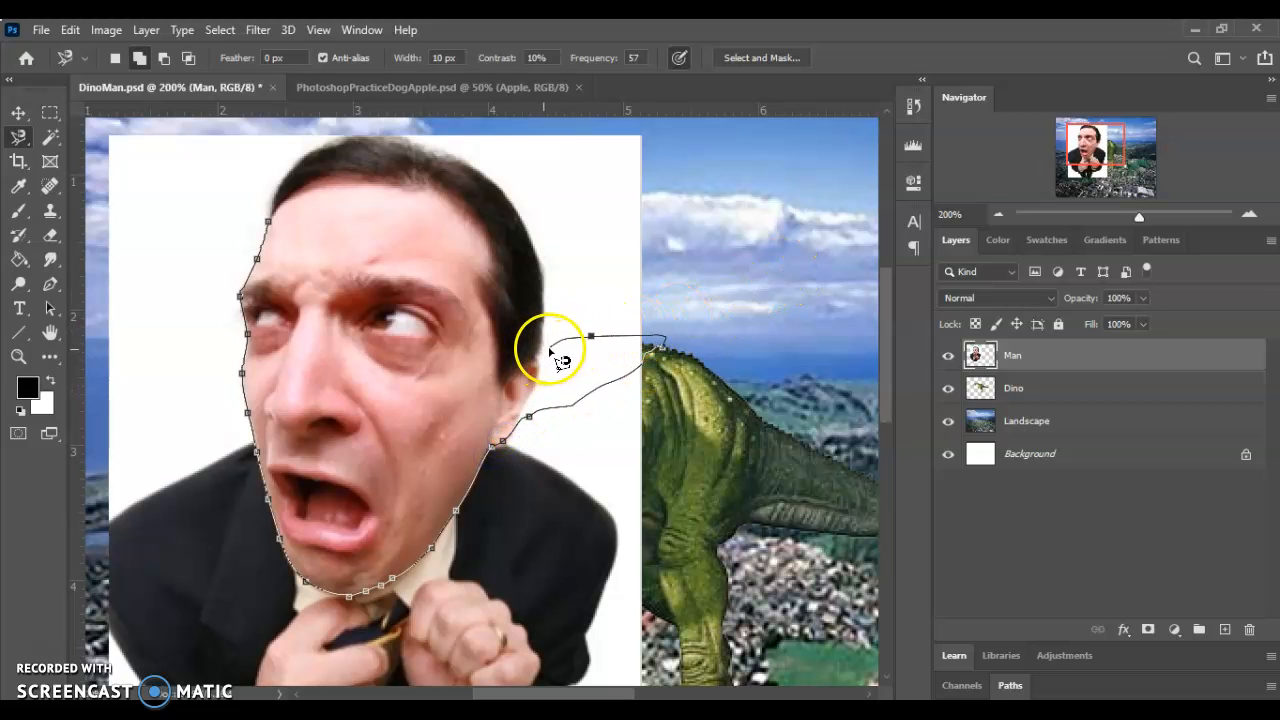
{"action": "left_click", "coordinate": [516, 423]}
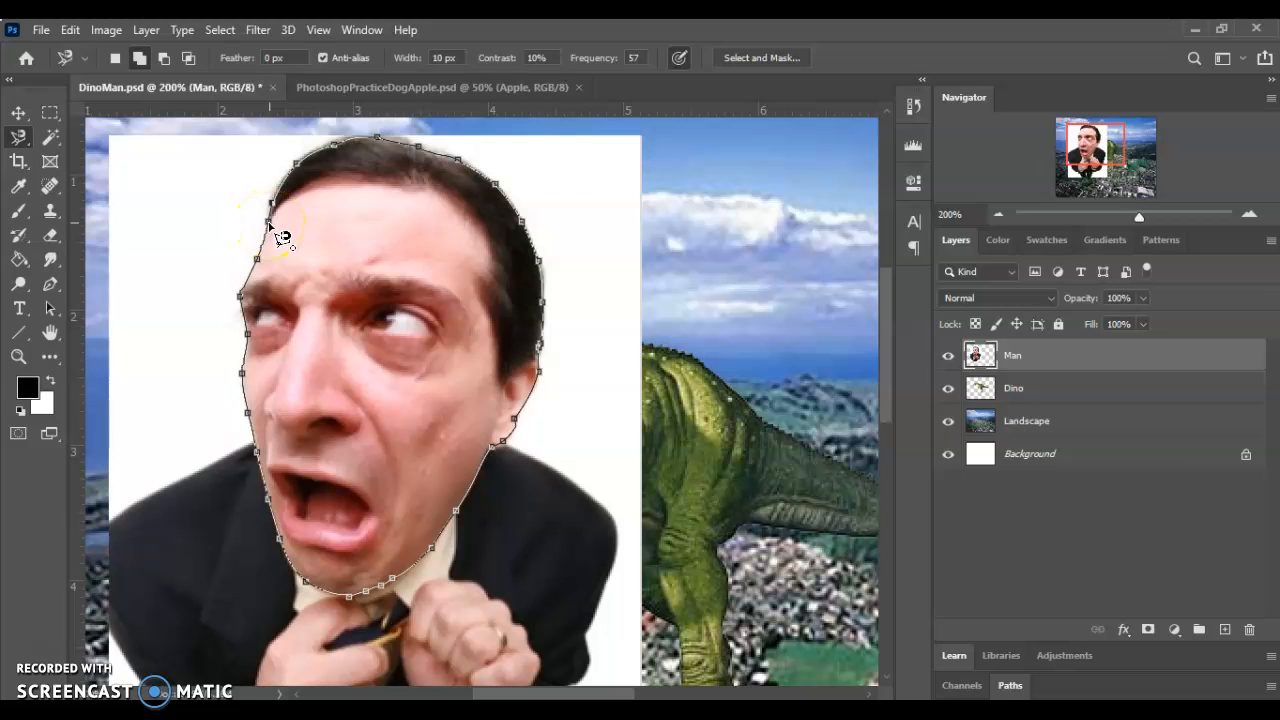
{"action": "left_click", "coordinate": [270, 224]}
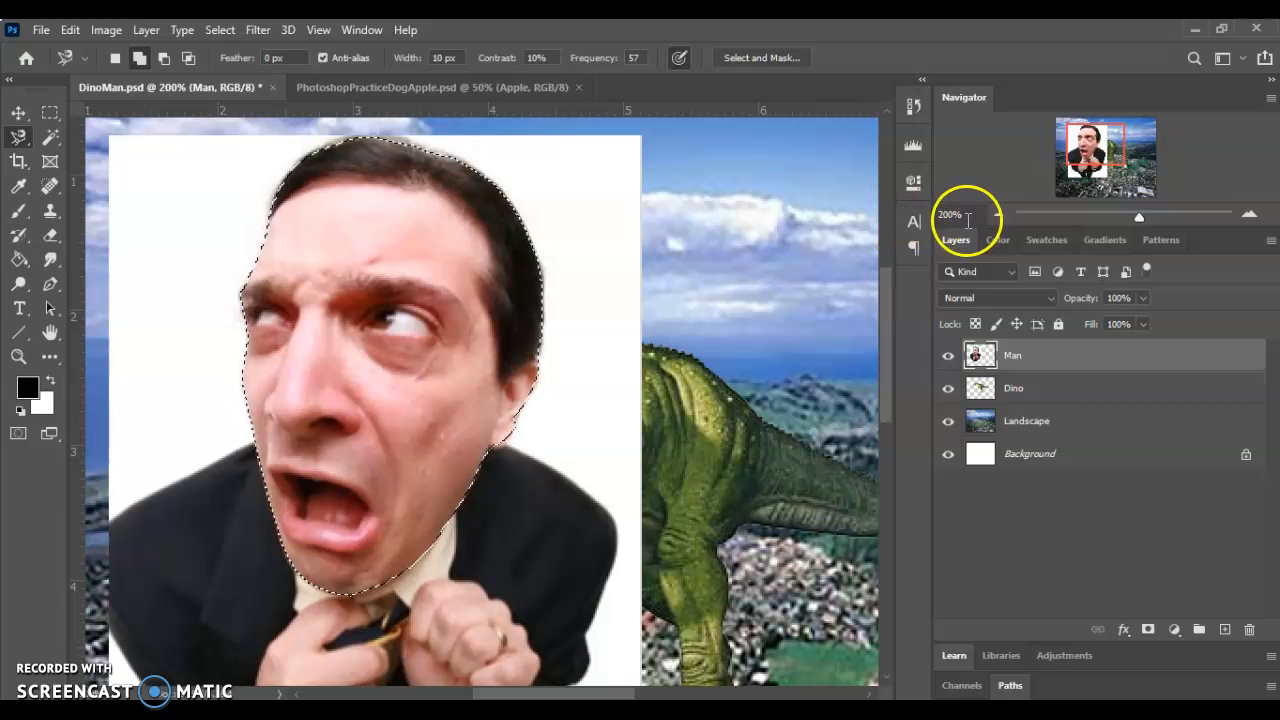
Step: Invert the head selection, delete everything outside the head from the Man layer, and deselect
{"action": "left_click", "coordinate": [998, 218]}
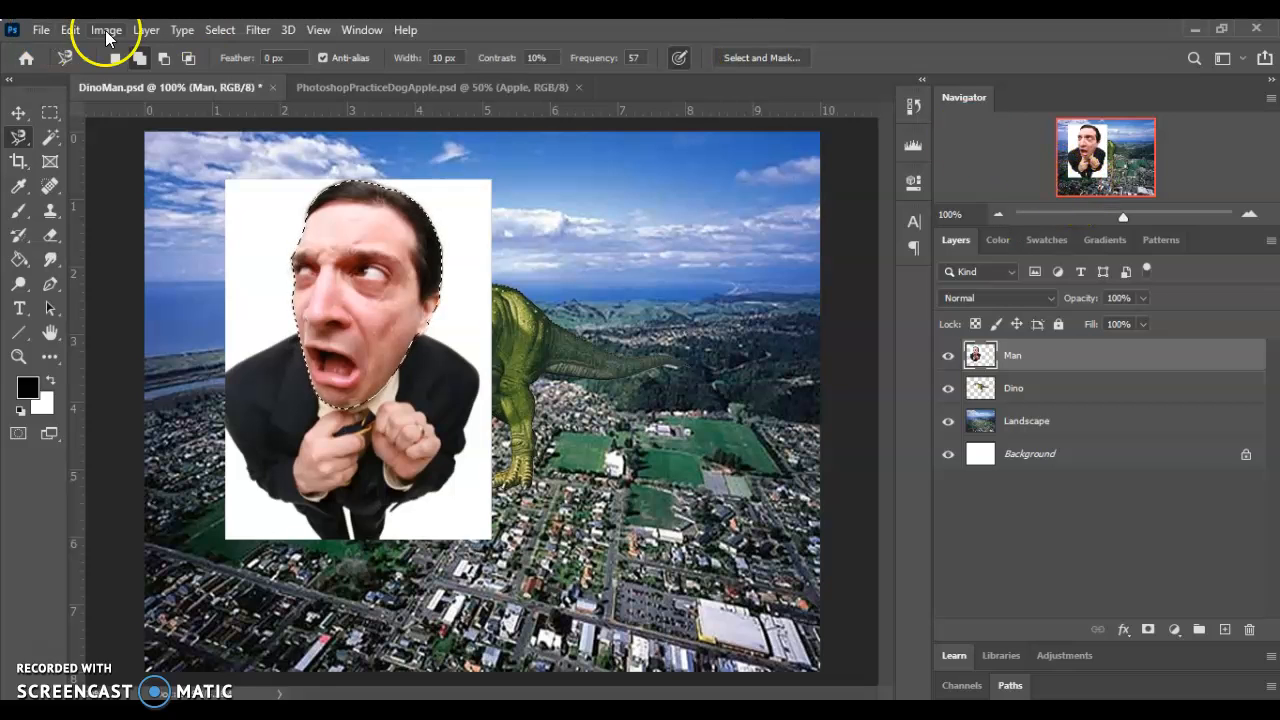
{"action": "left_click", "coordinate": [219, 30]}
{"action": "left_click", "coordinate": [226, 33]}
{"action": "left_click", "coordinate": [227, 35]}
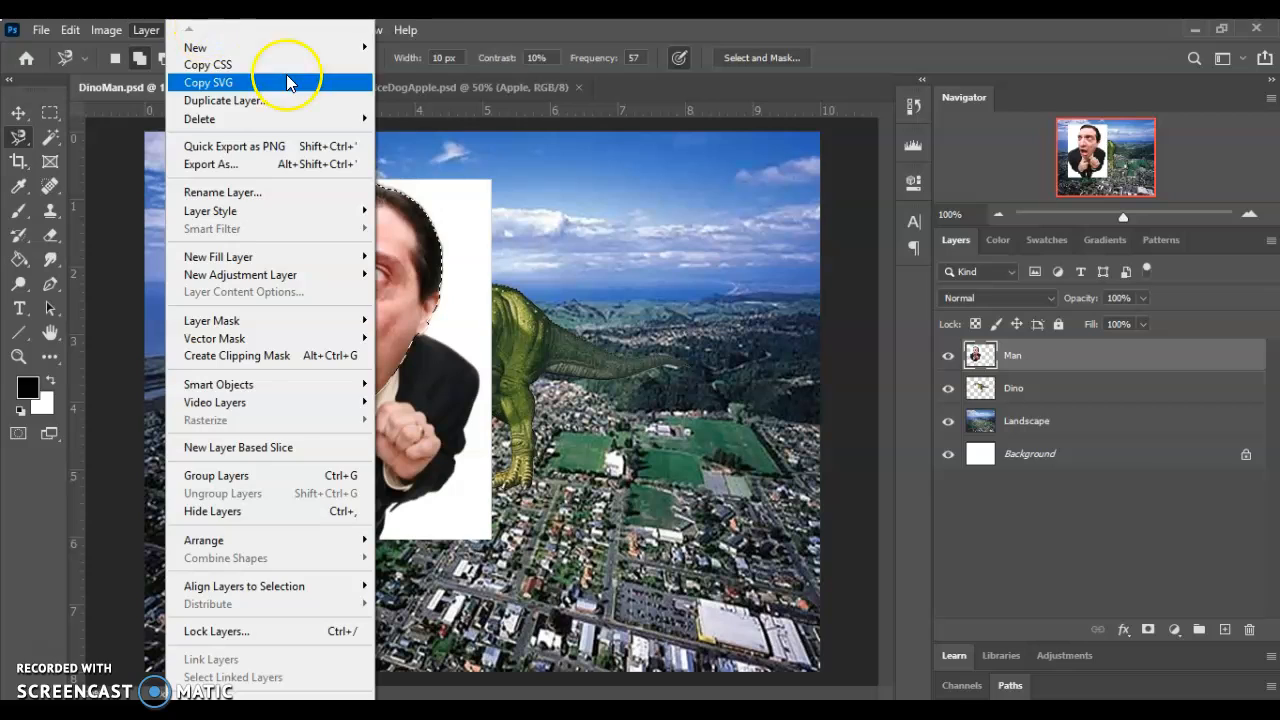
{"action": "left_click", "coordinate": [452, 34]}
{"action": "left_click", "coordinate": [221, 30]}
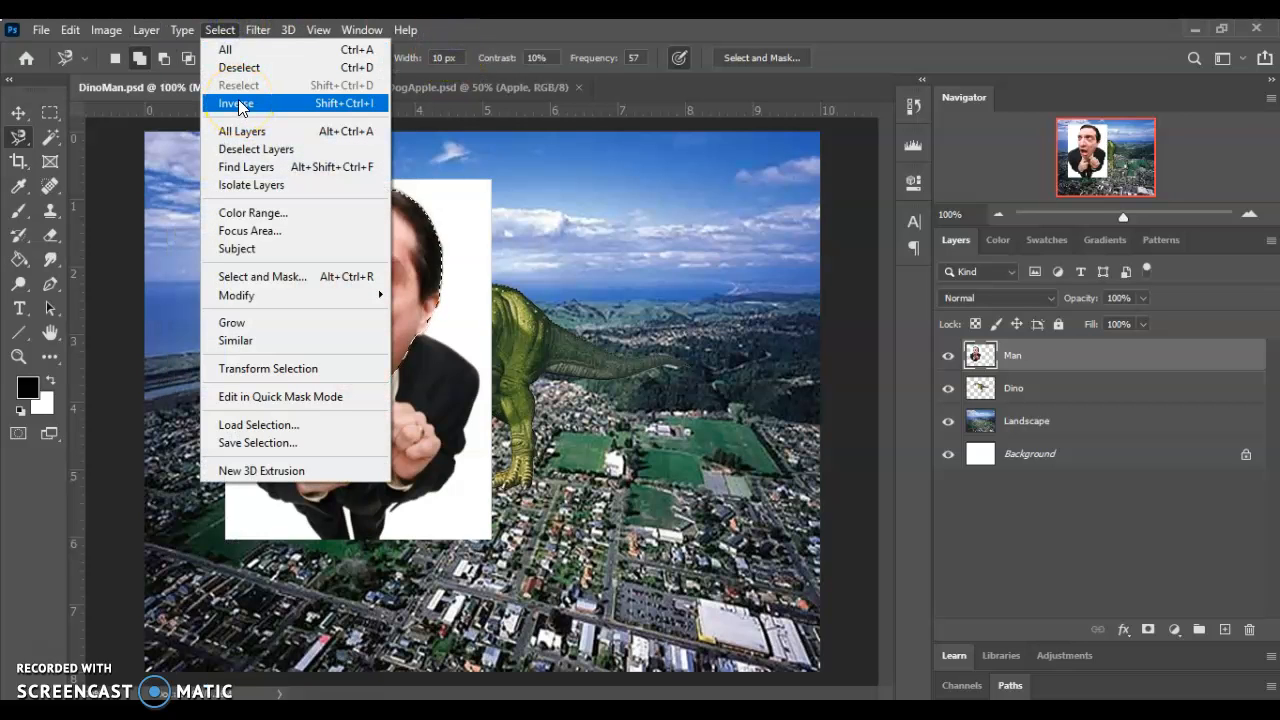
{"action": "left_click", "coordinate": [238, 103]}
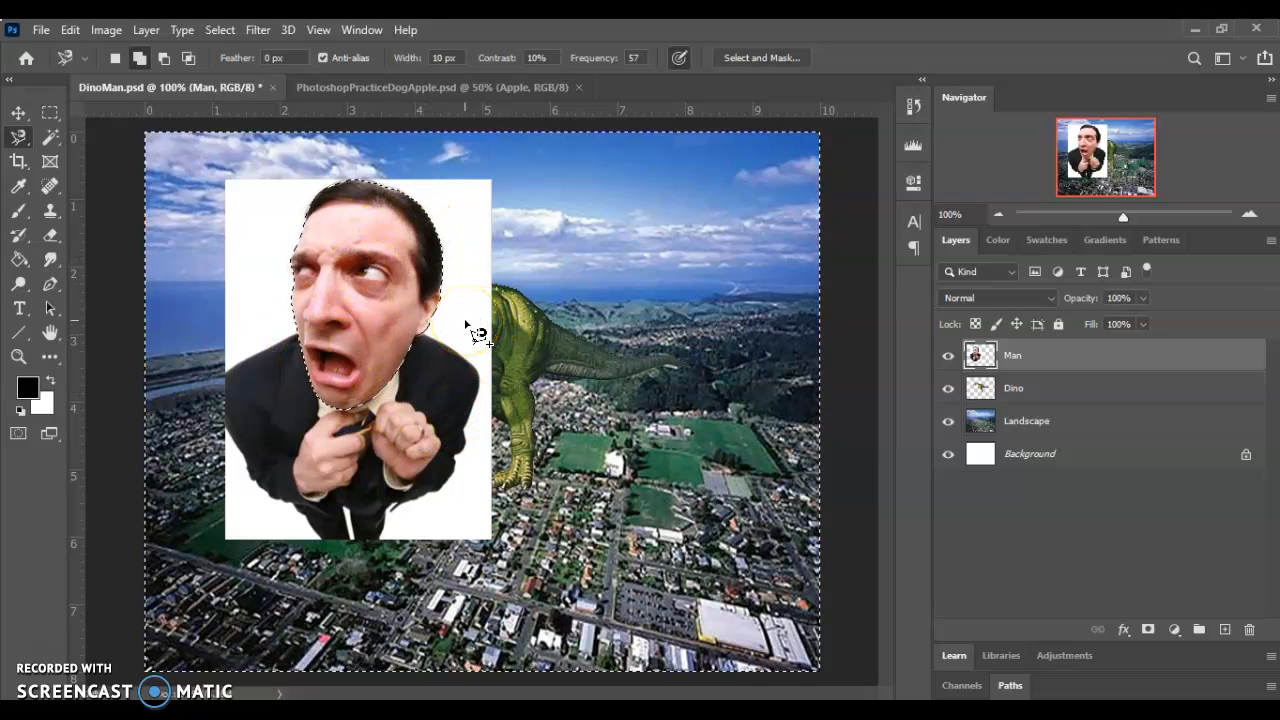
{"action": "key", "text": "Delete"}
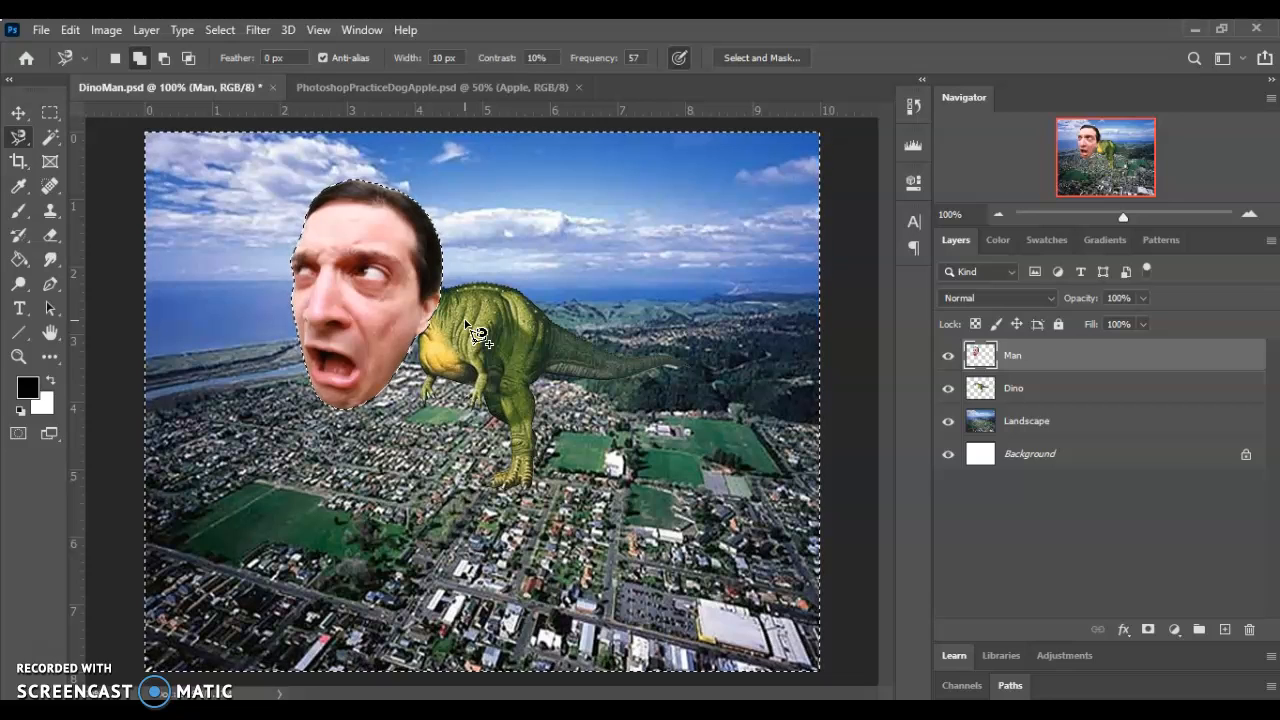
{"action": "key", "text": "ctrl+d"}
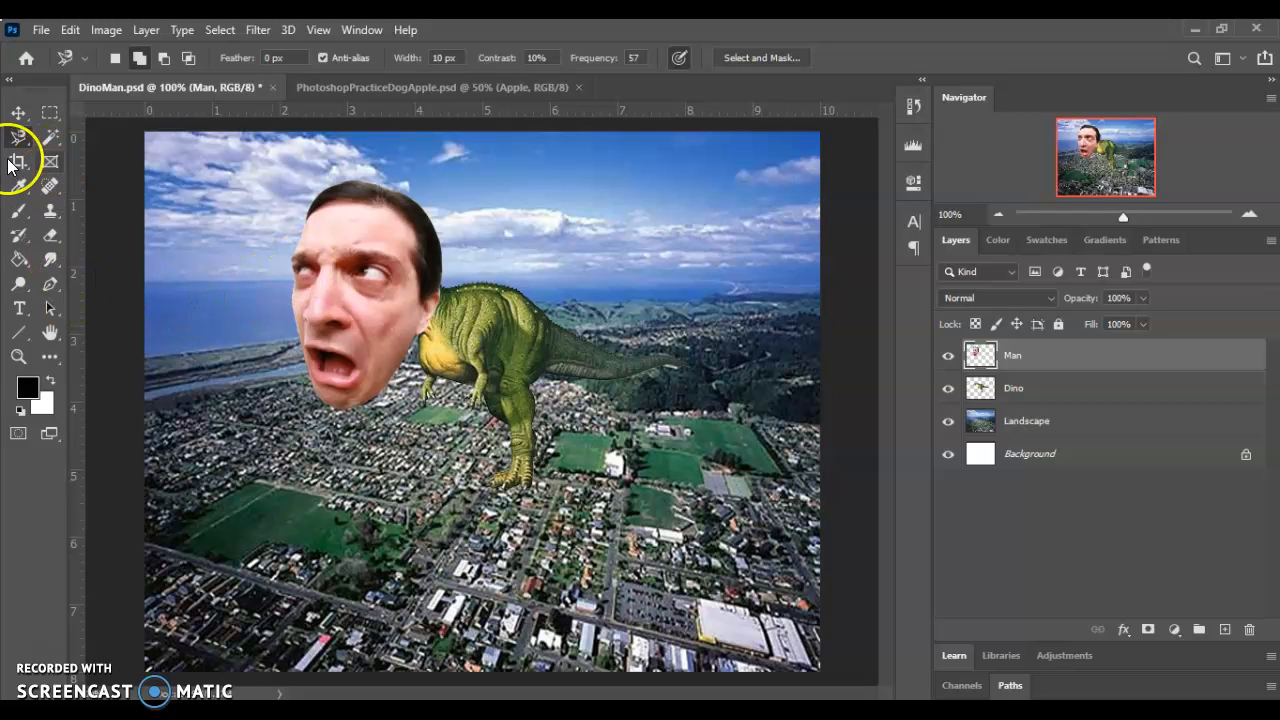
Step: Move the dinosaur down and to the right over the city, and reposition the man's head above its neck
{"action": "left_click", "coordinate": [23, 116]}
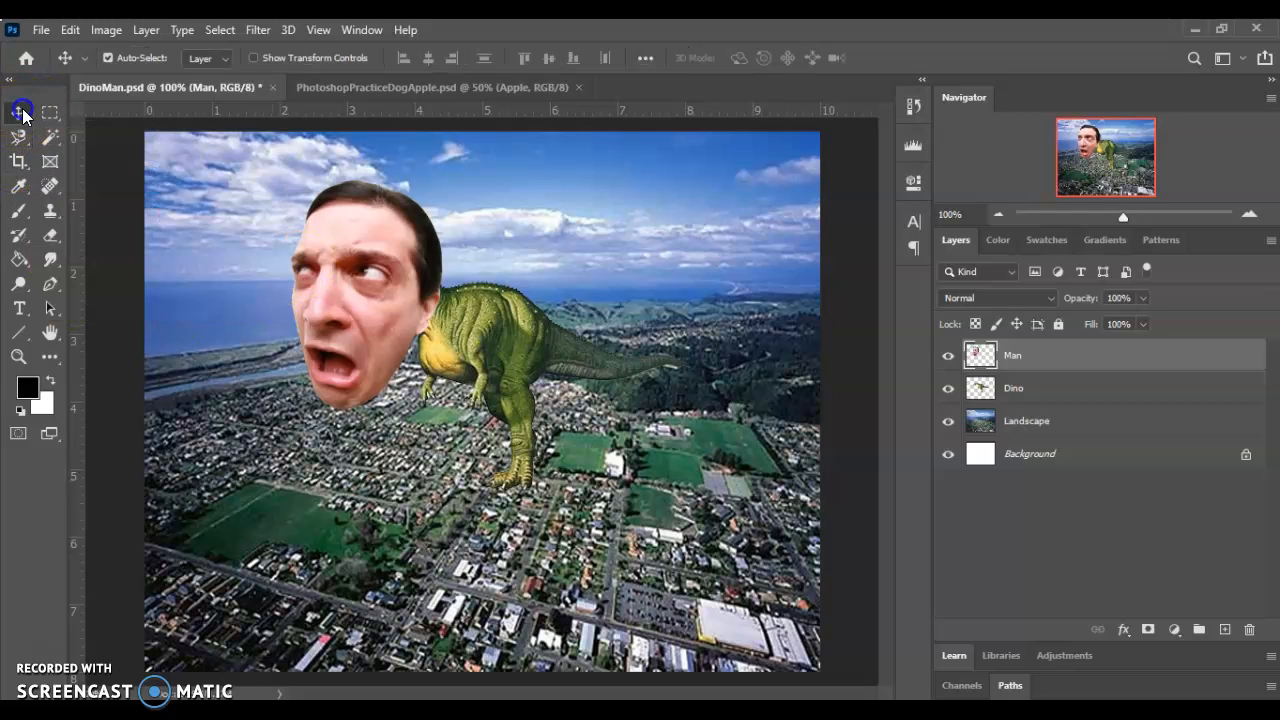
{"action": "left_click_drag", "start_coordinate": [489, 364], "coordinate": [537, 408]}
{"action": "left_click_drag", "start_coordinate": [392, 274], "coordinate": [445, 296]}
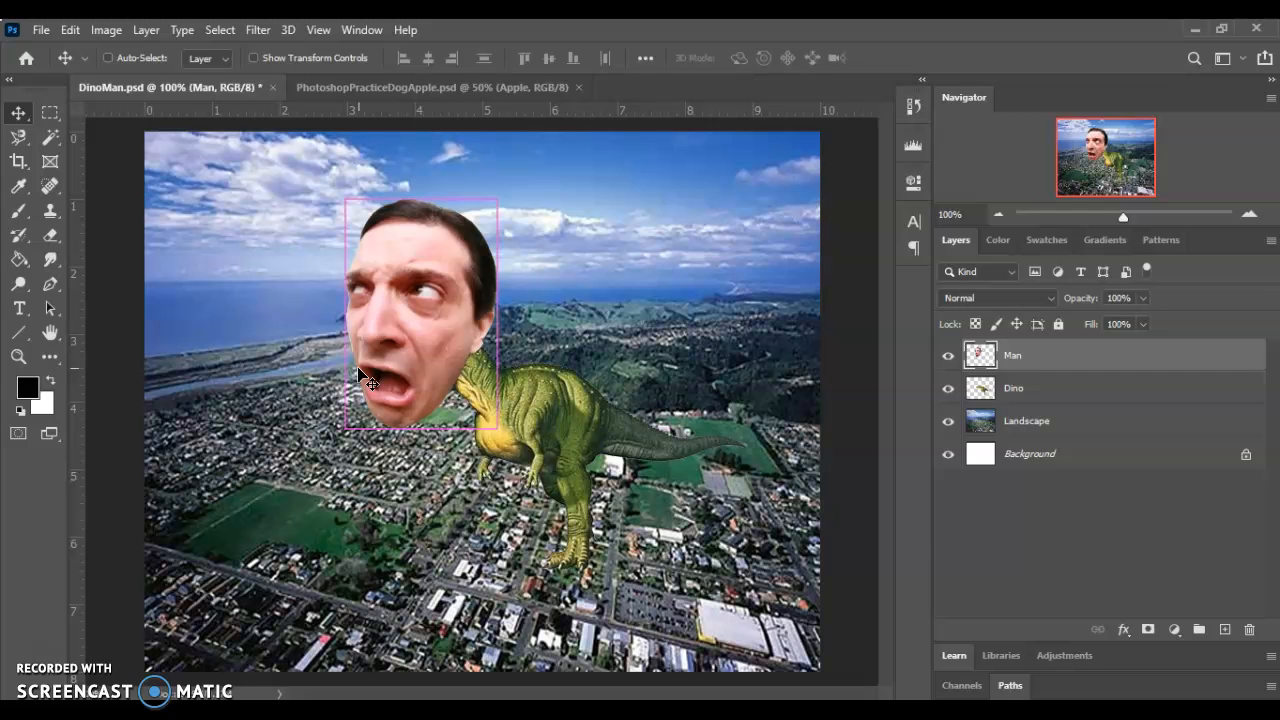
Step: Free-transform the man's head, rotating it about 18.5° clockwise and placing it over the dinosaur's neck
{"action": "key", "text": "ctrl+t"}
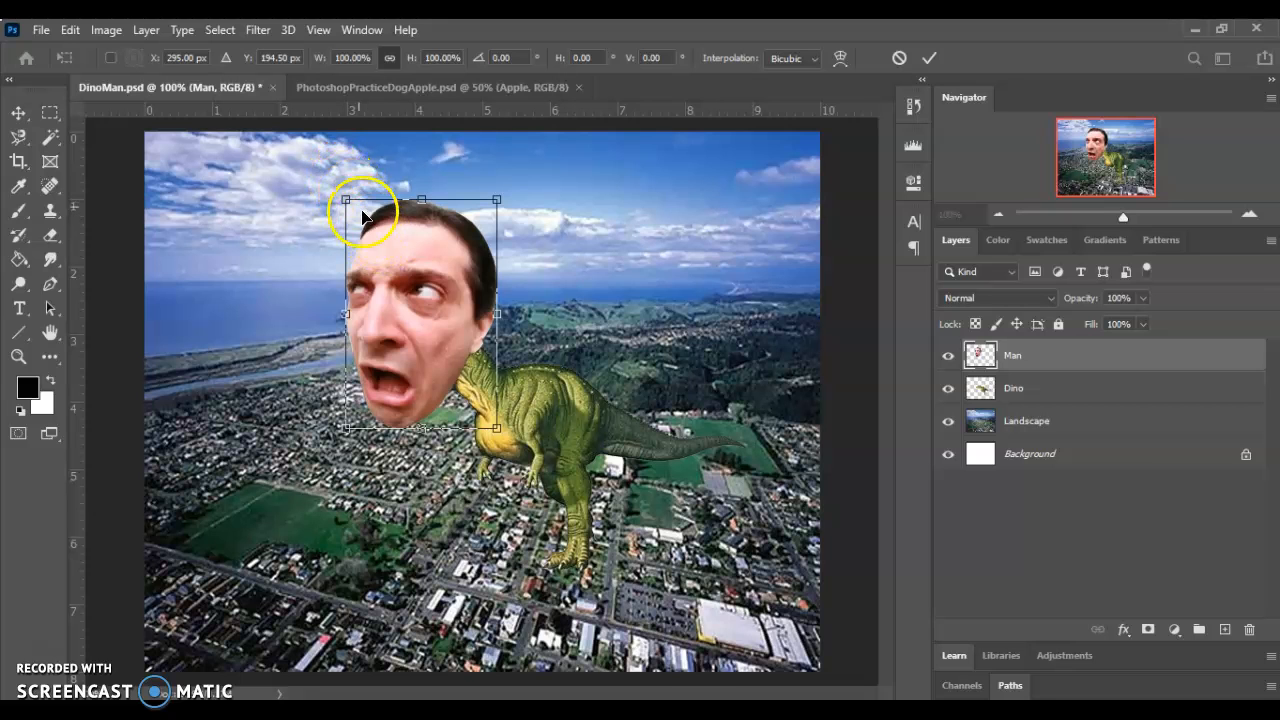
{"action": "left_click_drag", "start_coordinate": [335, 183], "coordinate": [441, 293]}
{"action": "mouse_move", "coordinate": [437, 300]}
{"action": "left_mouse_down"}
{"action": "mouse_move", "coordinate": [424, 296]}
{"action": "mouse_move", "coordinate": [486, 332]}
{"action": "mouse_move", "coordinate": [420, 283]}
{"action": "mouse_move", "coordinate": [452, 357]}
{"action": "mouse_move", "coordinate": [390, 282]}
{"action": "mouse_move", "coordinate": [406, 343]}
{"action": "mouse_move", "coordinate": [451, 277]}
{"action": "mouse_move", "coordinate": [368, 265]}
{"action": "mouse_move", "coordinate": [441, 294]}
{"action": "left_mouse_up"}
{"action": "mouse_move", "coordinate": [376, 221]}
{"action": "left_mouse_down"}
{"action": "mouse_move", "coordinate": [371, 200]}
{"action": "mouse_move", "coordinate": [449, 229]}
{"action": "mouse_move", "coordinate": [386, 209]}
{"action": "mouse_move", "coordinate": [350, 225]}
{"action": "mouse_move", "coordinate": [457, 246]}
{"action": "mouse_move", "coordinate": [346, 220]}
{"action": "mouse_move", "coordinate": [449, 209]}
{"action": "mouse_move", "coordinate": [394, 223]}
{"action": "left_mouse_up"}
{"action": "mouse_move", "coordinate": [429, 271]}
{"action": "left_mouse_down"}
{"action": "mouse_move", "coordinate": [414, 263]}
{"action": "mouse_move", "coordinate": [428, 287]}
{"action": "left_mouse_up"}
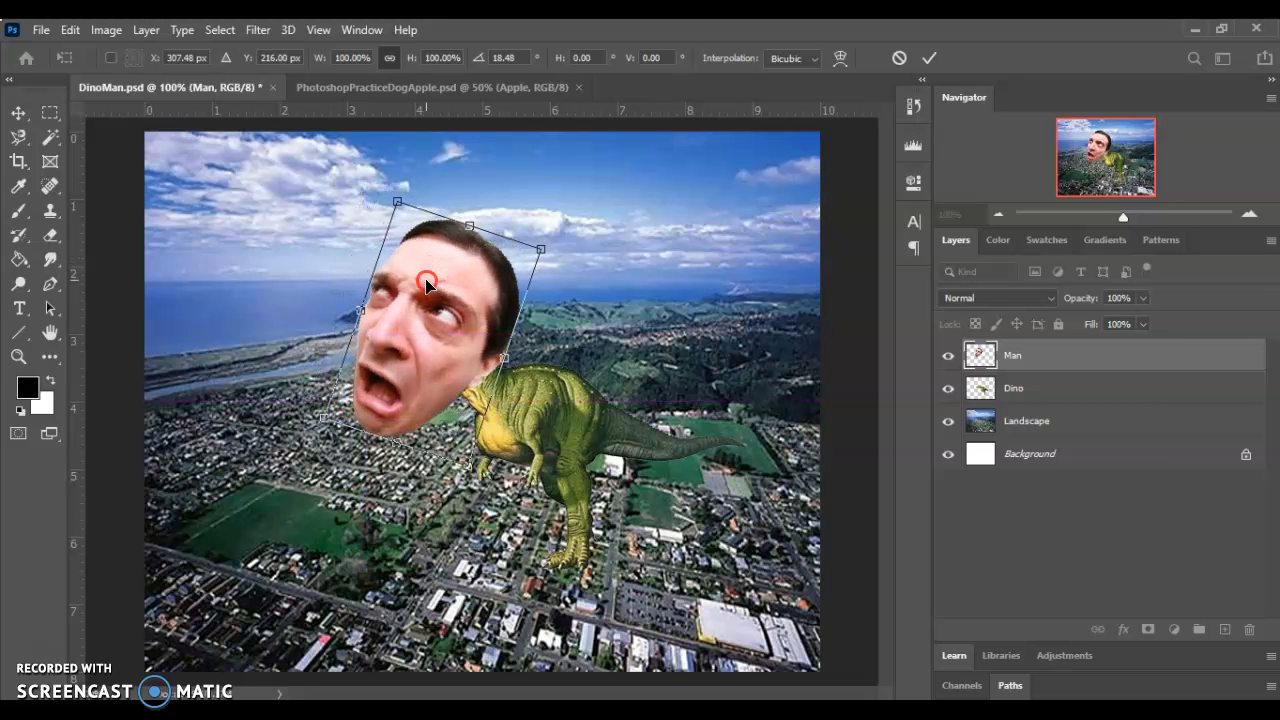
Step: Warp the man's head, pulling the back of the head outward and reshaping the forehead, mouth and jaw
{"action": "right_click", "coordinate": [426, 286]}
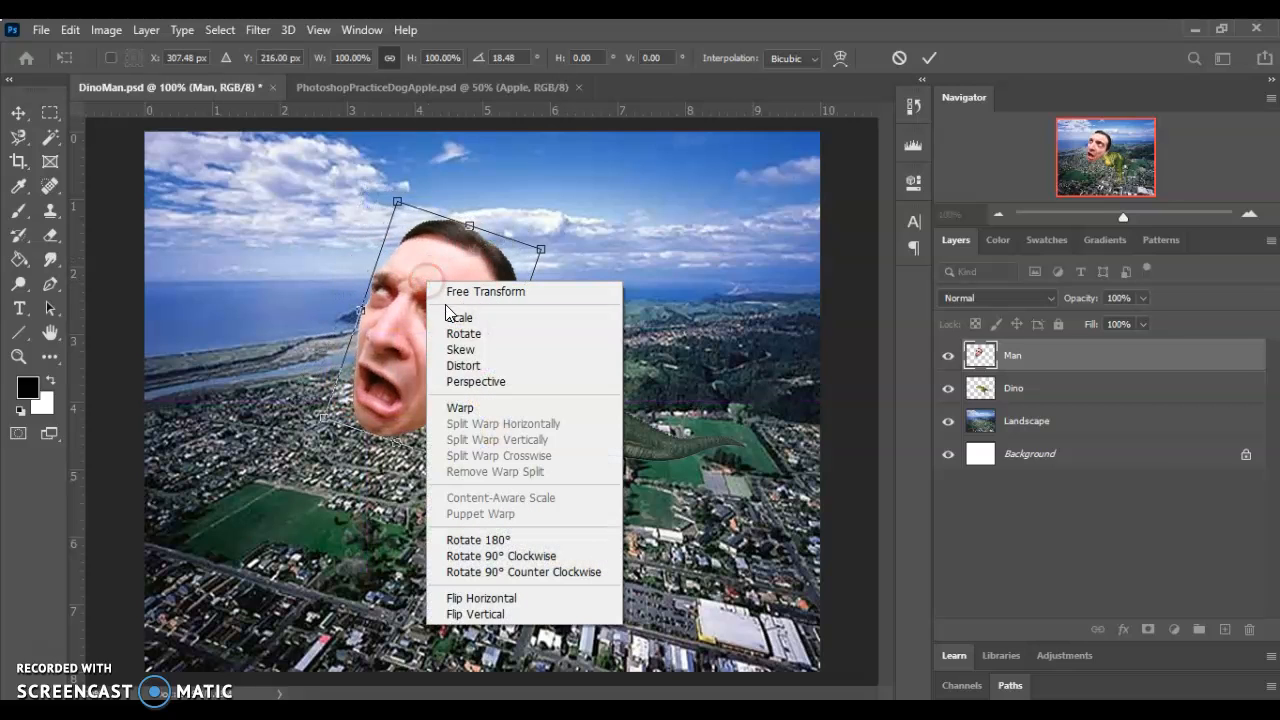
{"action": "left_click", "coordinate": [489, 412]}
{"action": "left_click_drag", "start_coordinate": [462, 370], "coordinate": [549, 318]}
{"action": "left_click_drag", "start_coordinate": [428, 261], "coordinate": [414, 246]}
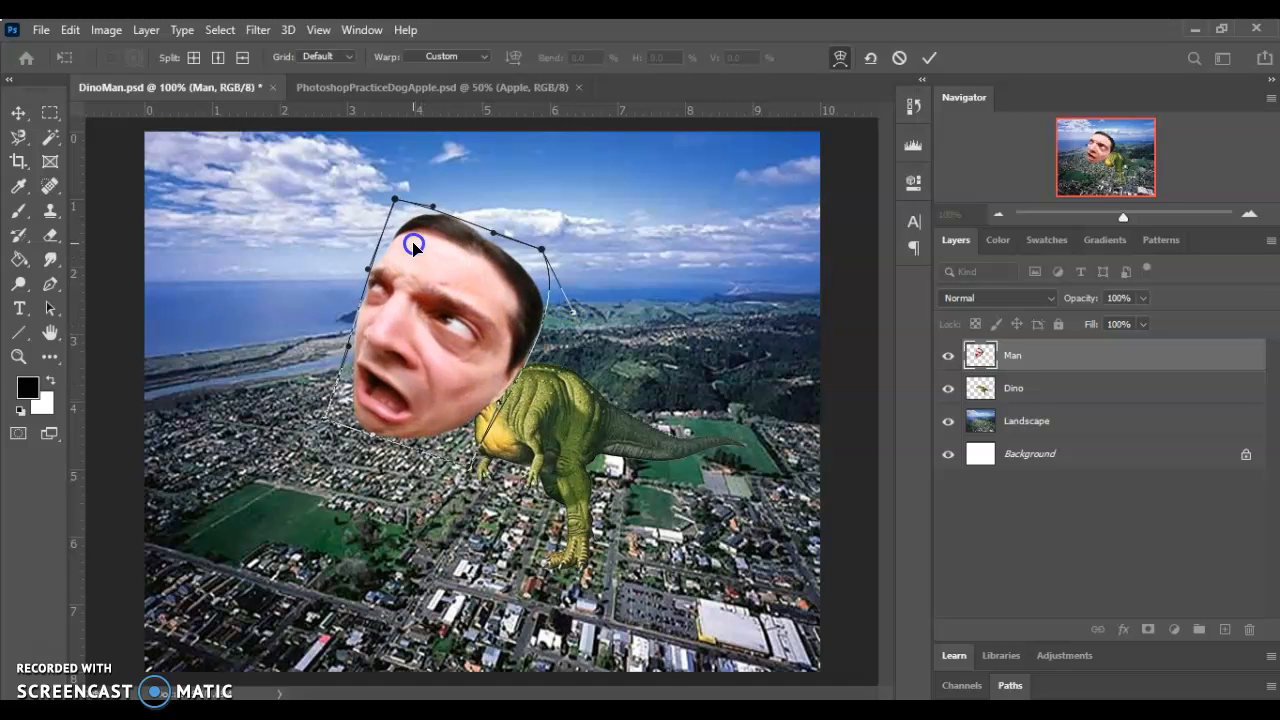
{"action": "left_click_drag", "start_coordinate": [364, 410], "coordinate": [390, 420]}
{"action": "left_click_drag", "start_coordinate": [457, 380], "coordinate": [498, 357]}
{"action": "left_click_drag", "start_coordinate": [418, 331], "coordinate": [363, 320]}
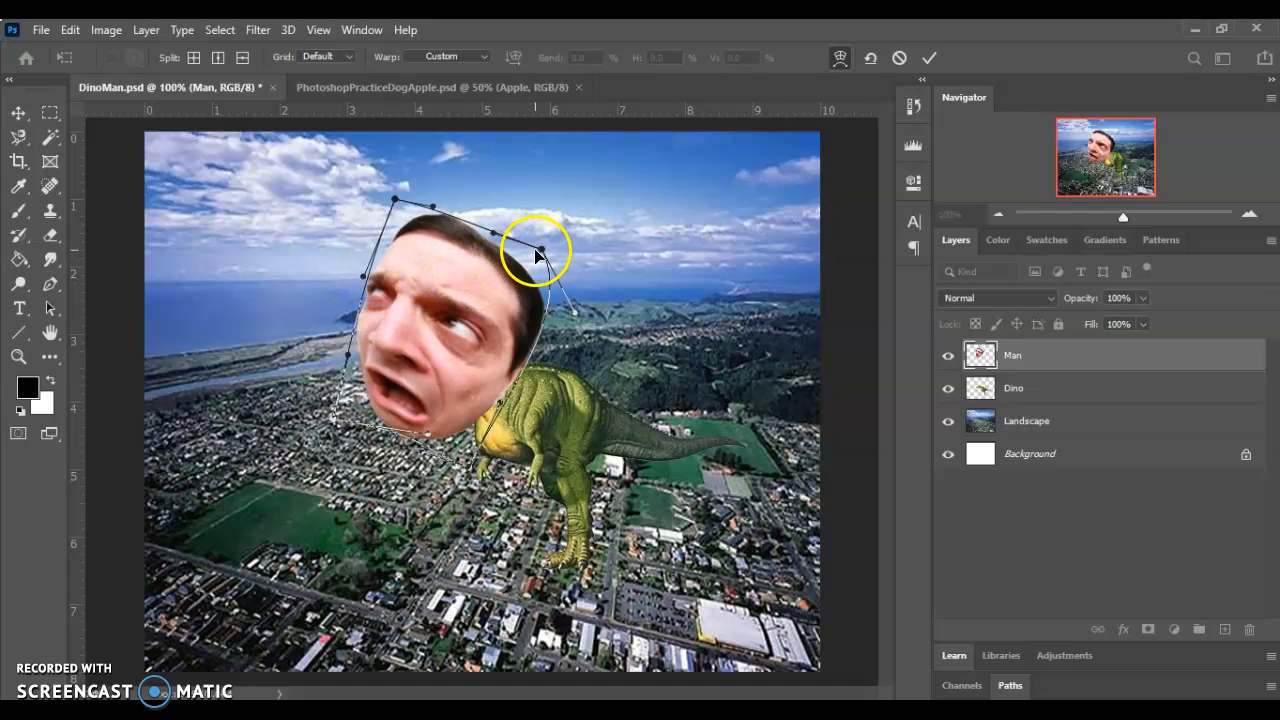
{"action": "mouse_move", "coordinate": [541, 250]}
{"action": "left_mouse_down"}
{"action": "mouse_move", "coordinate": [594, 243]}
{"action": "mouse_move", "coordinate": [541, 243]}
{"action": "mouse_move", "coordinate": [556, 228]}
{"action": "mouse_move", "coordinate": [556, 244]}
{"action": "left_mouse_up"}
Step: Scale the man's head to about 84%, fit it onto the dinosaur's neck, and apply the transform
{"action": "right_click", "coordinate": [452, 280]}
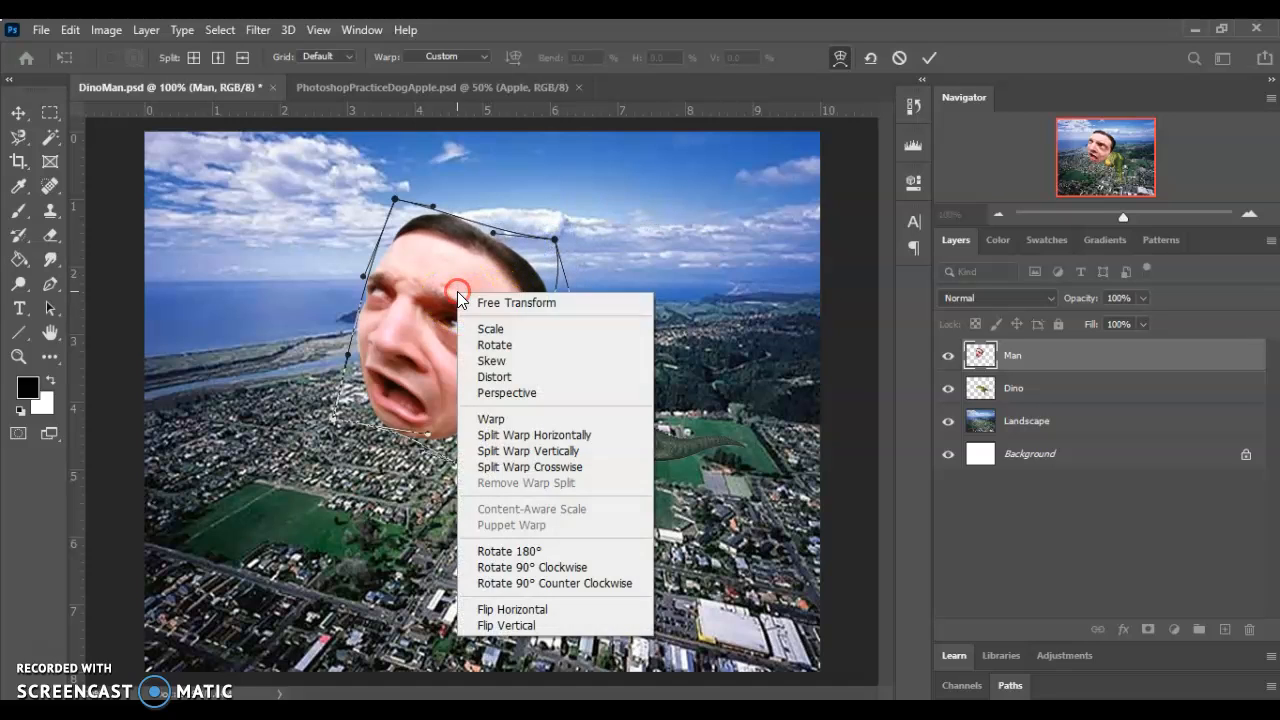
{"action": "left_click", "coordinate": [490, 324]}
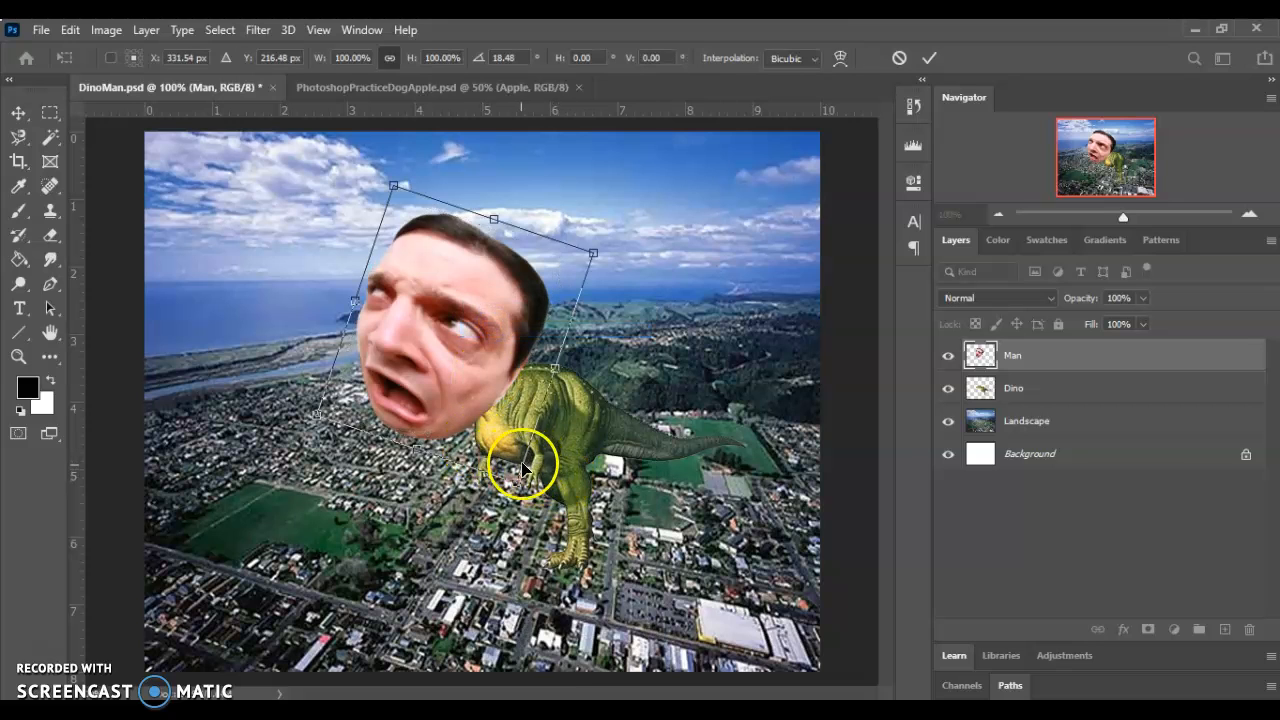
{"action": "left_click_drag", "start_coordinate": [519, 474], "coordinate": [497, 432]}
{"action": "left_click_drag", "start_coordinate": [440, 322], "coordinate": [415, 352]}
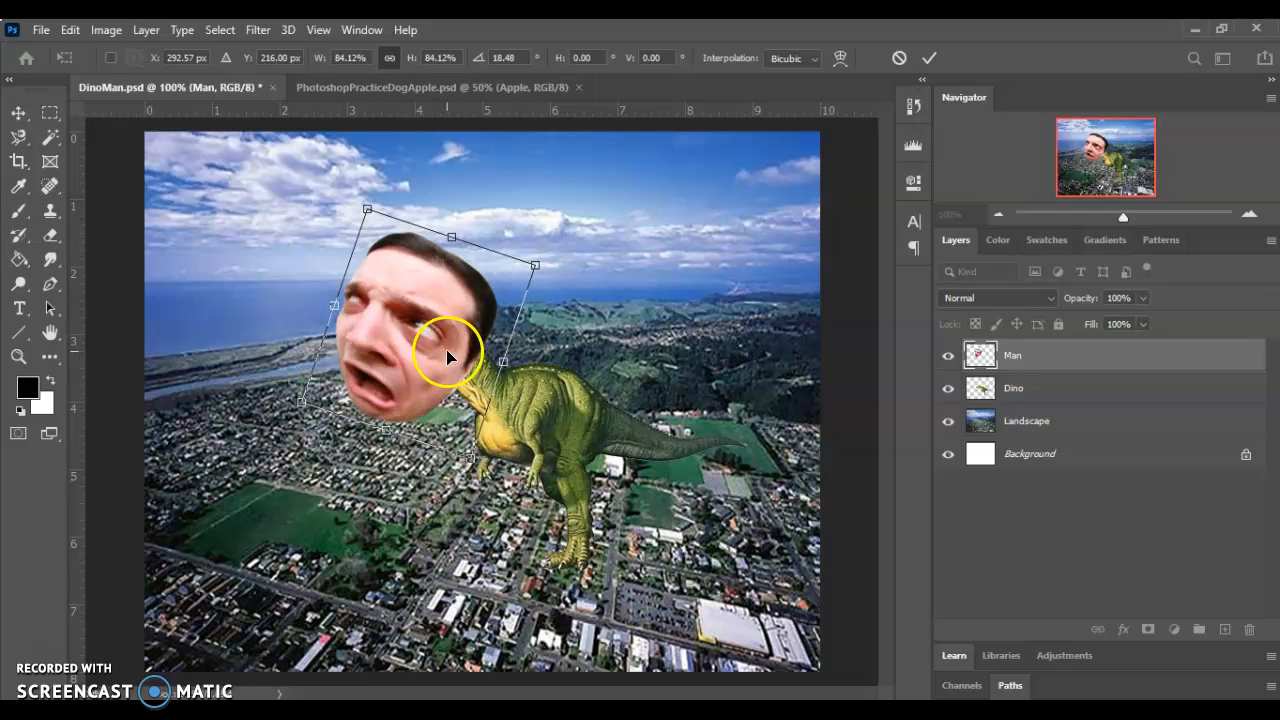
{"action": "key", "text": "Return"}
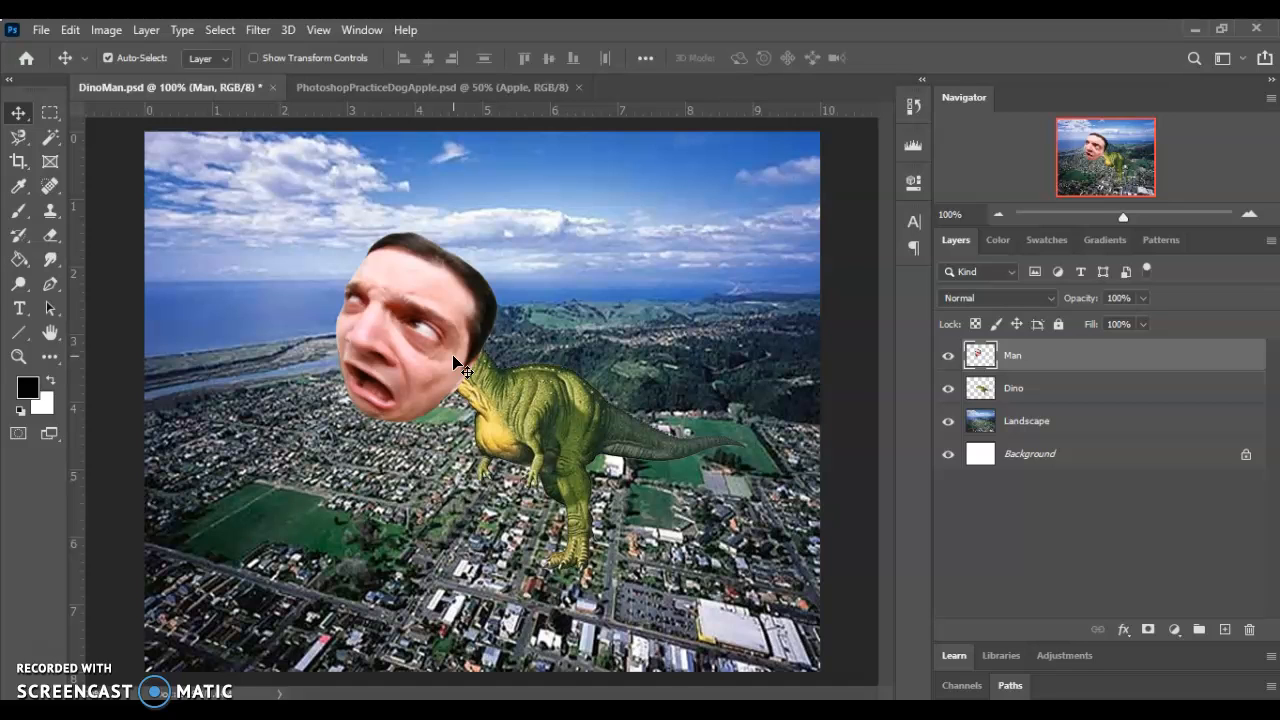
Step: Save the layered composite on the computer's Desktop as the Photoshop file DinoMan, with Maximize Compatibility enabled
{"action": "left_click", "coordinate": [42, 30]}
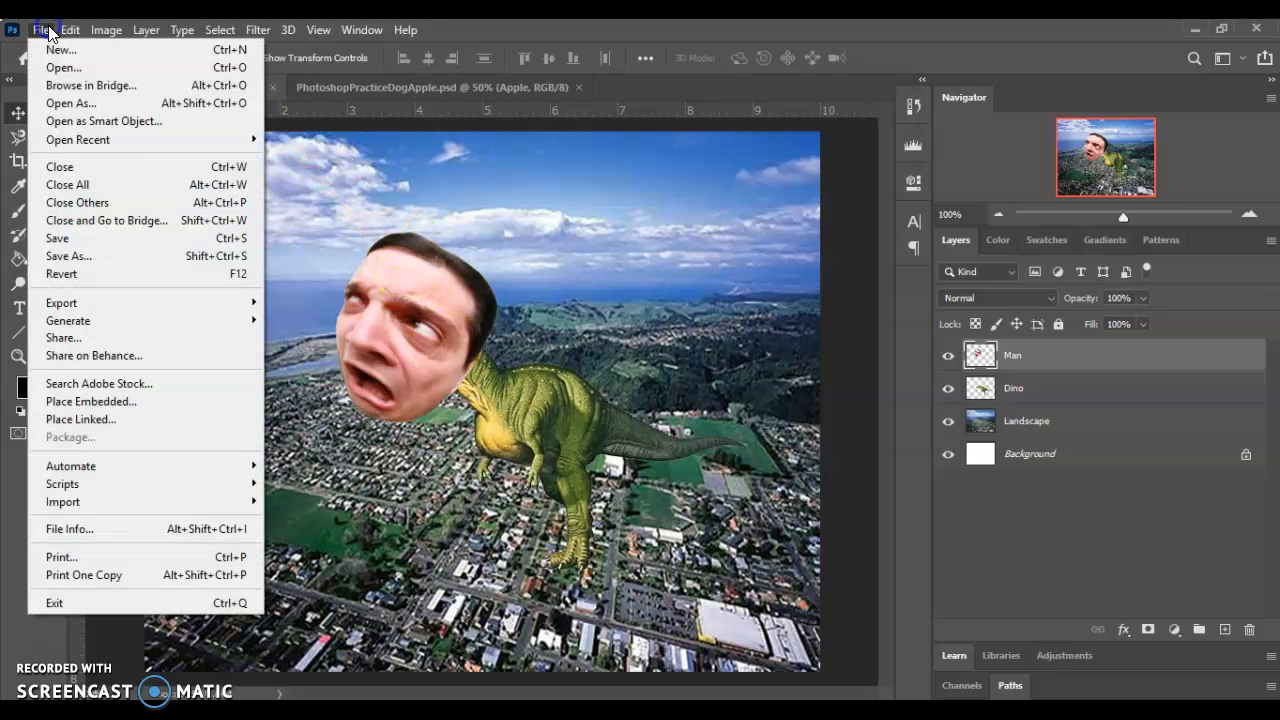
{"action": "left_click", "coordinate": [133, 262]}
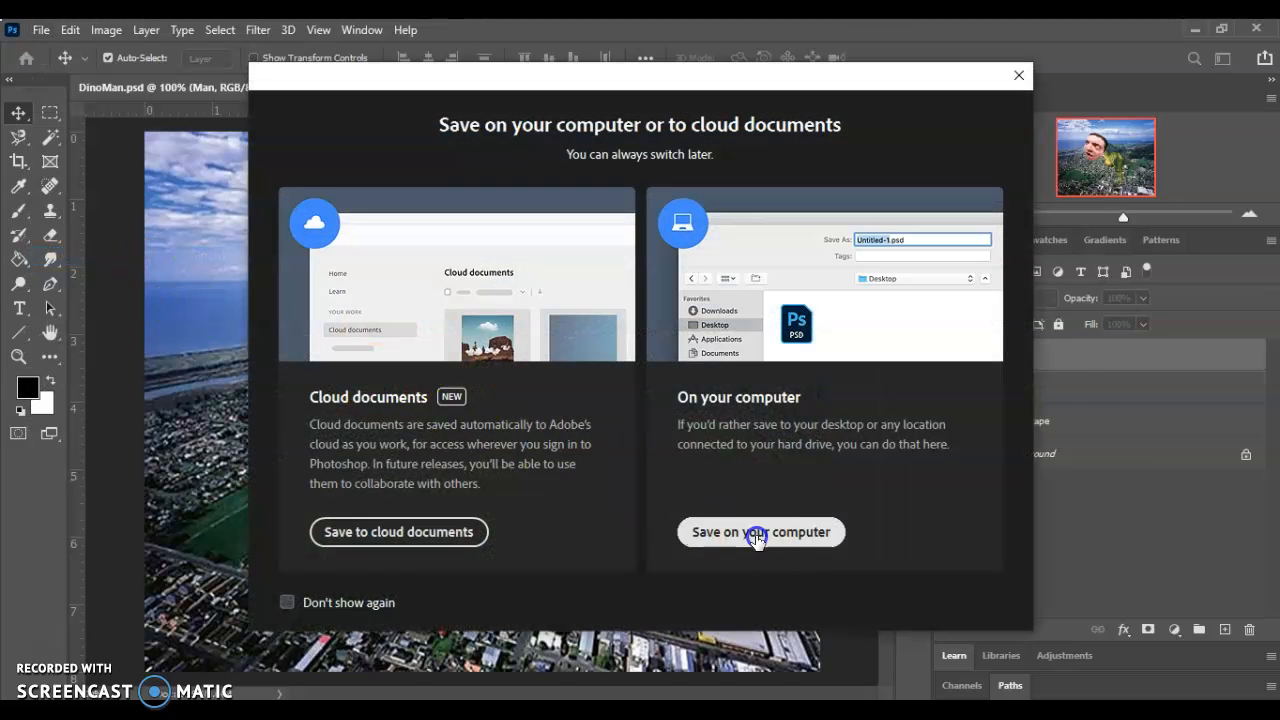
{"action": "left_click", "coordinate": [727, 527]}
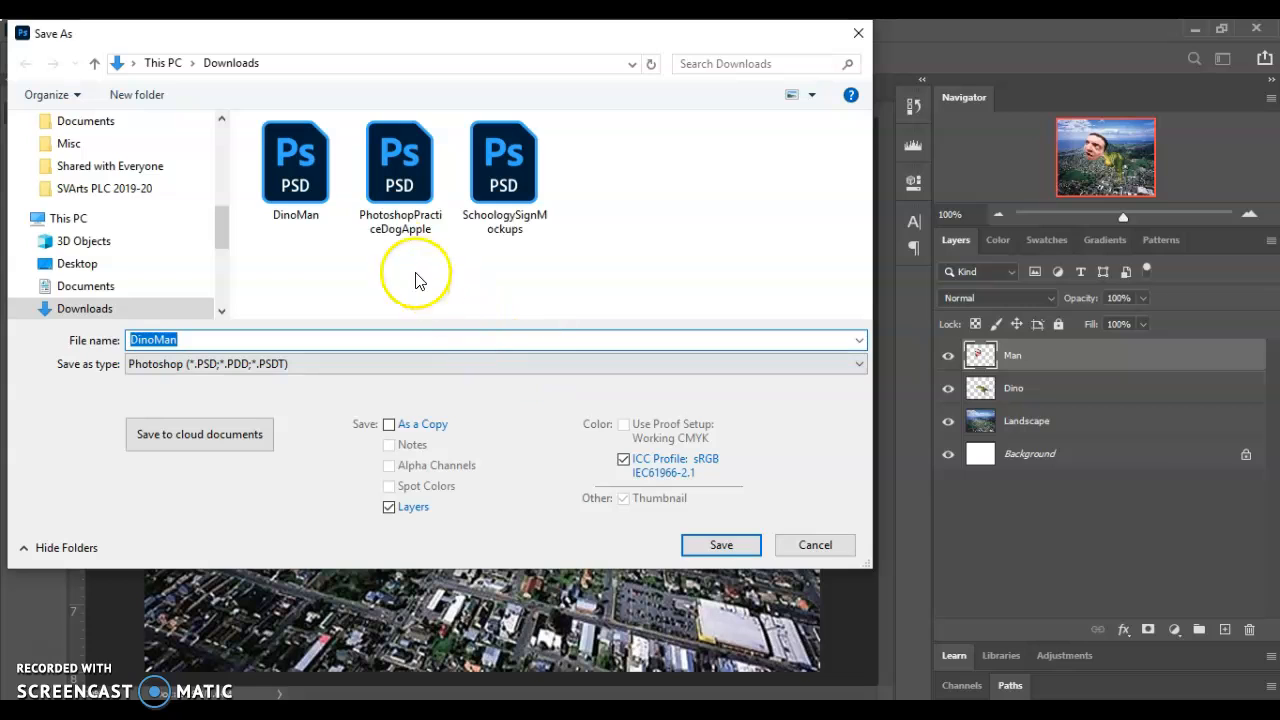
{"action": "scroll", "coordinate": [98, 160], "scroll_direction": "up", "scroll_amount": 2}
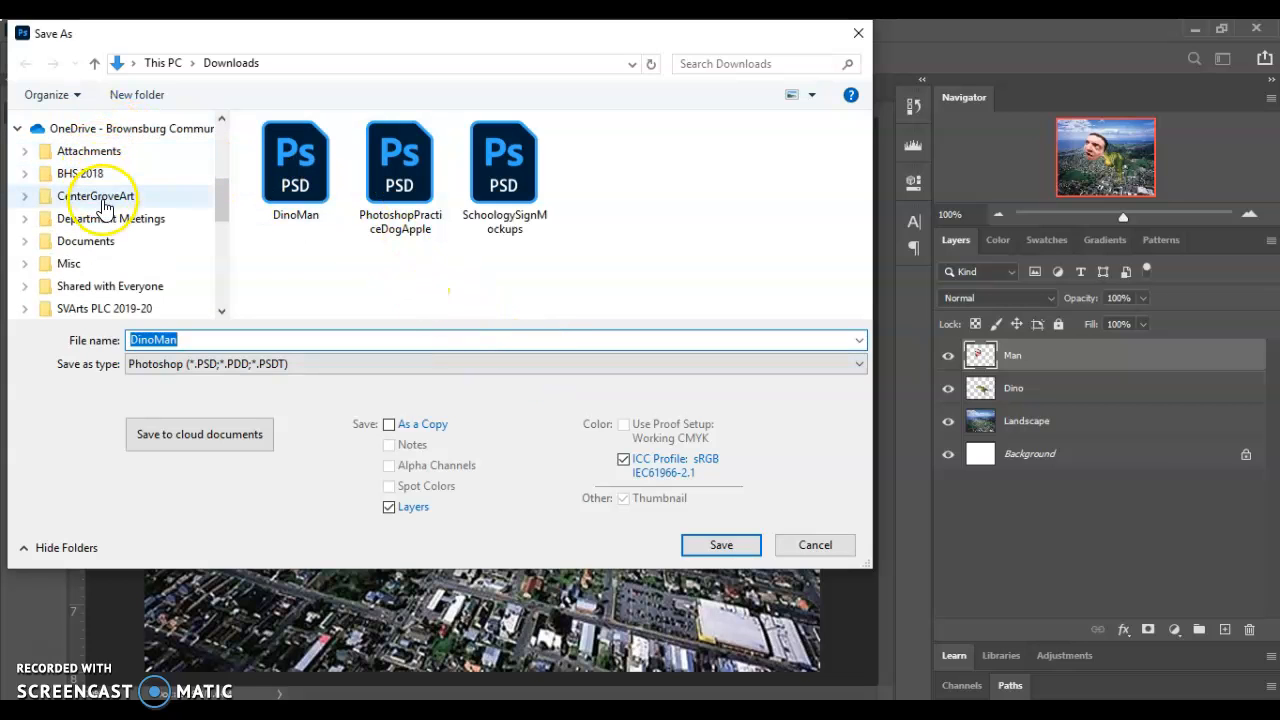
{"action": "scroll", "coordinate": [105, 215], "scroll_direction": "down", "scroll_amount": 1}
{"action": "scroll", "coordinate": [105, 215], "scroll_direction": "up", "scroll_amount": 2}
{"action": "scroll", "coordinate": [105, 208], "scroll_direction": "down", "scroll_amount": 3}
{"action": "left_click", "coordinate": [77, 308]}
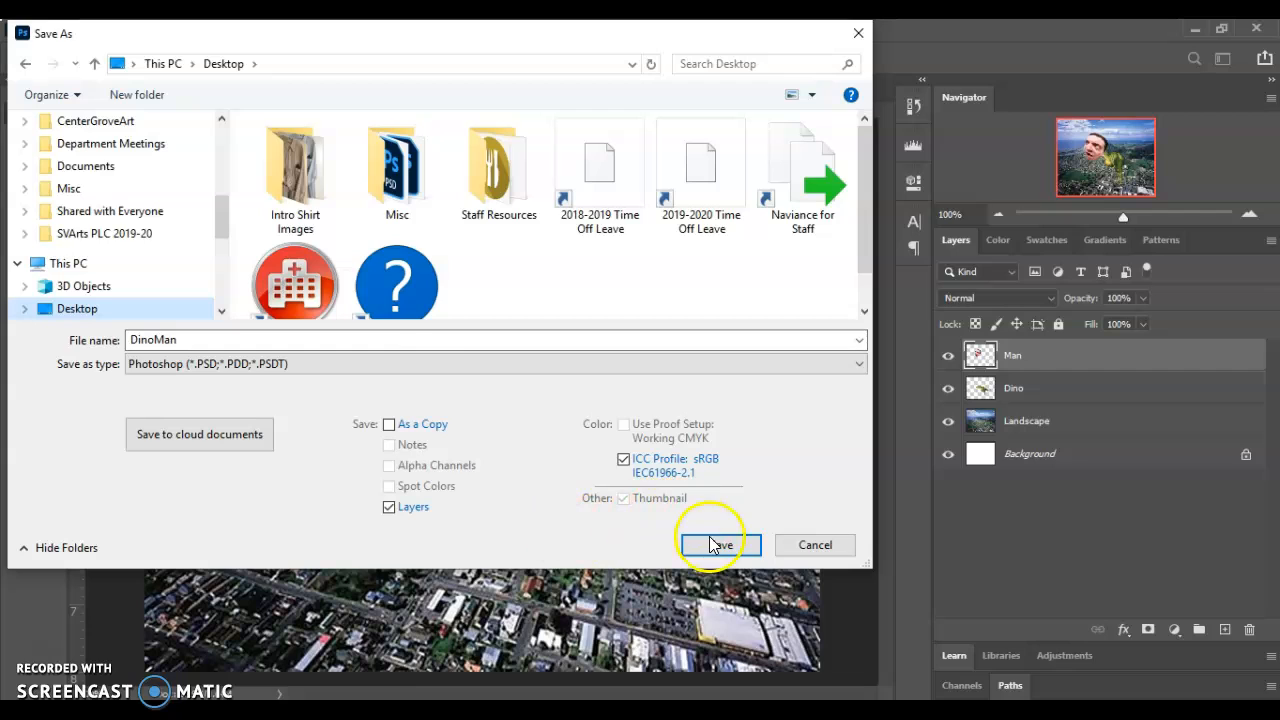
{"action": "double_click", "coordinate": [408, 342]}
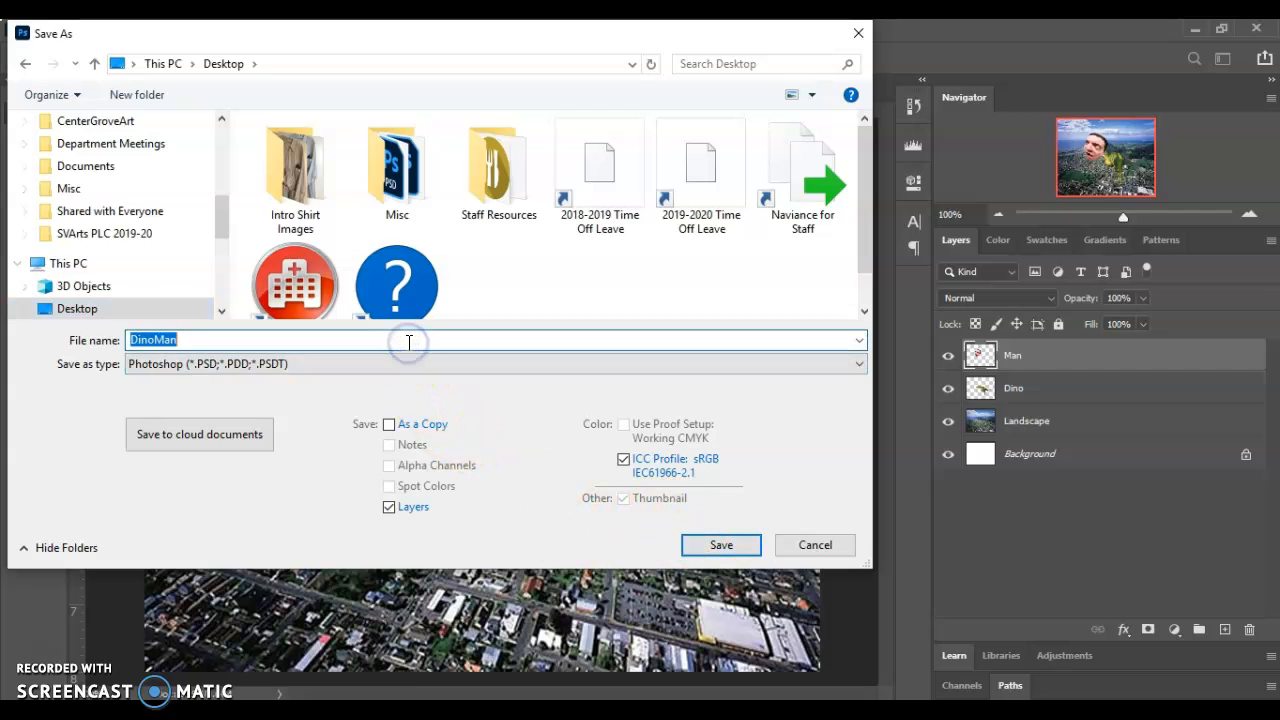
{"action": "left_click", "coordinate": [716, 548]}
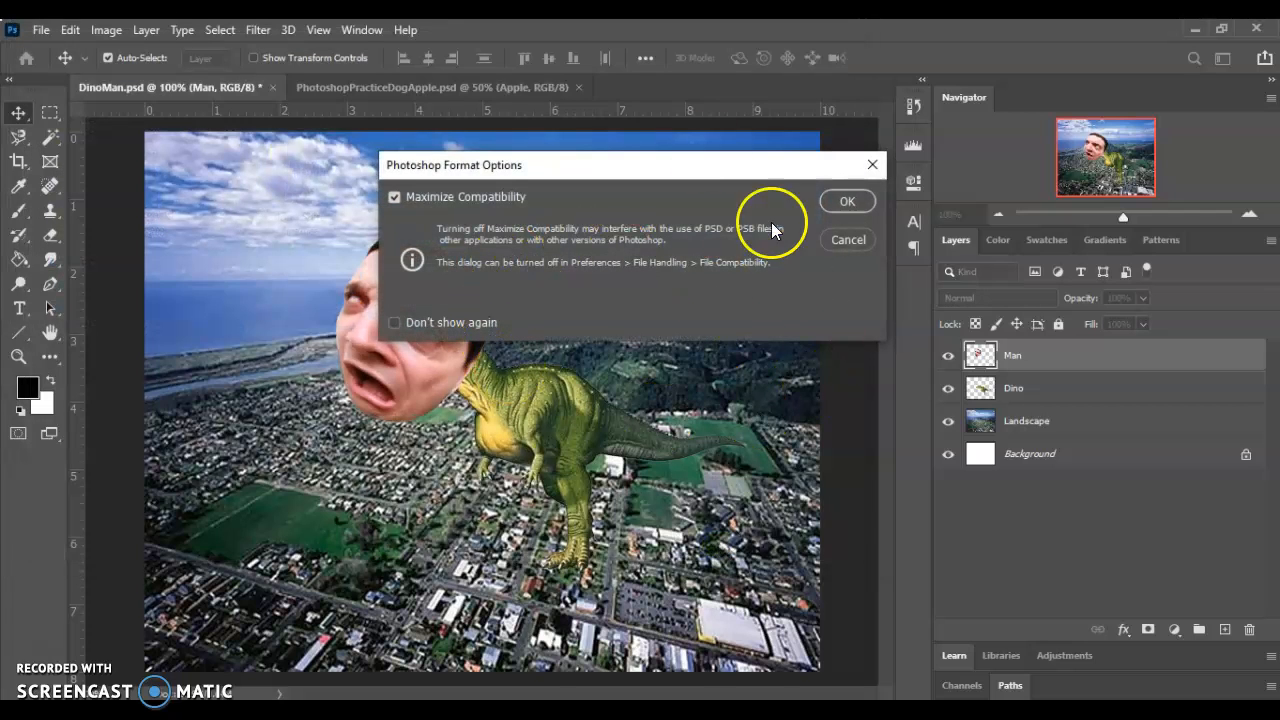
{"action": "left_click", "coordinate": [847, 201]}
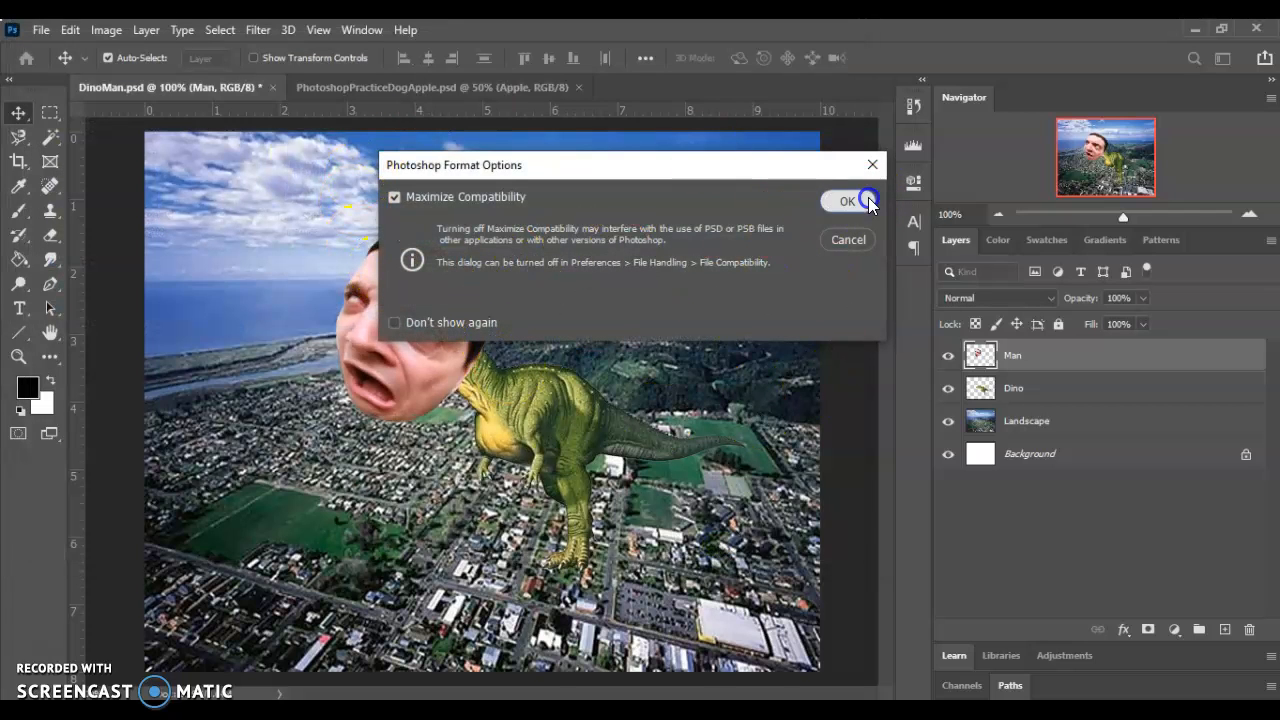